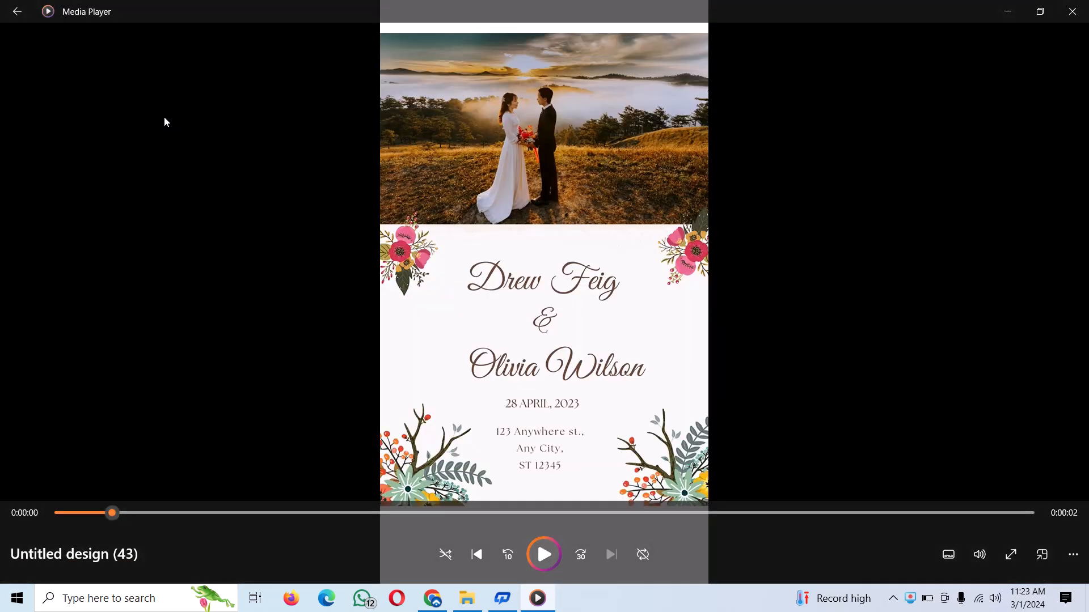
Switch to Canva in the browser and create a custom-size design of 10.583 × 13.229 cm.
left_click(432, 598)
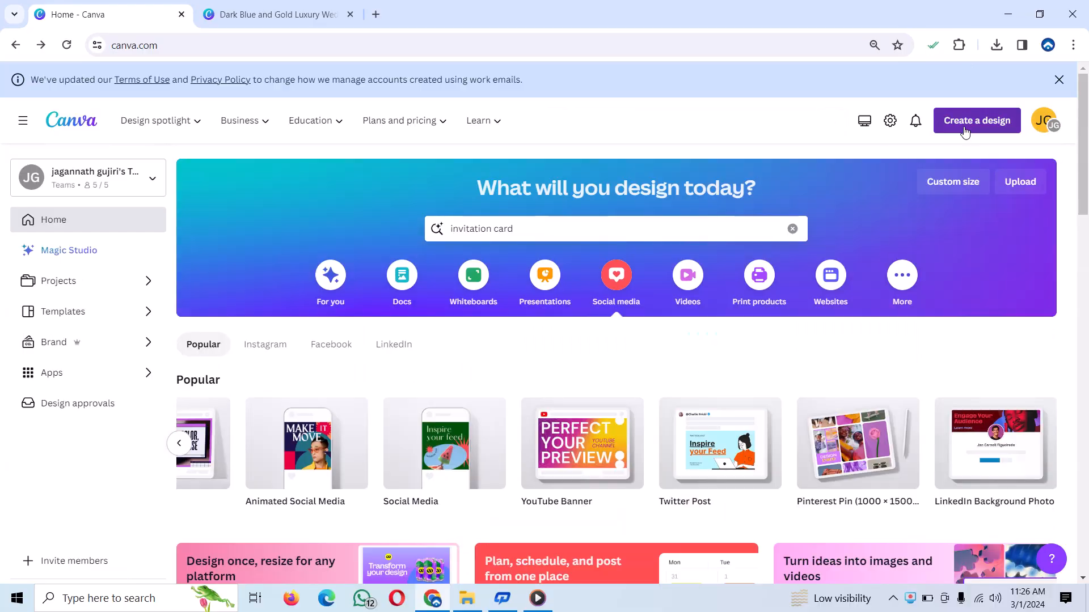
left_click(965, 128)
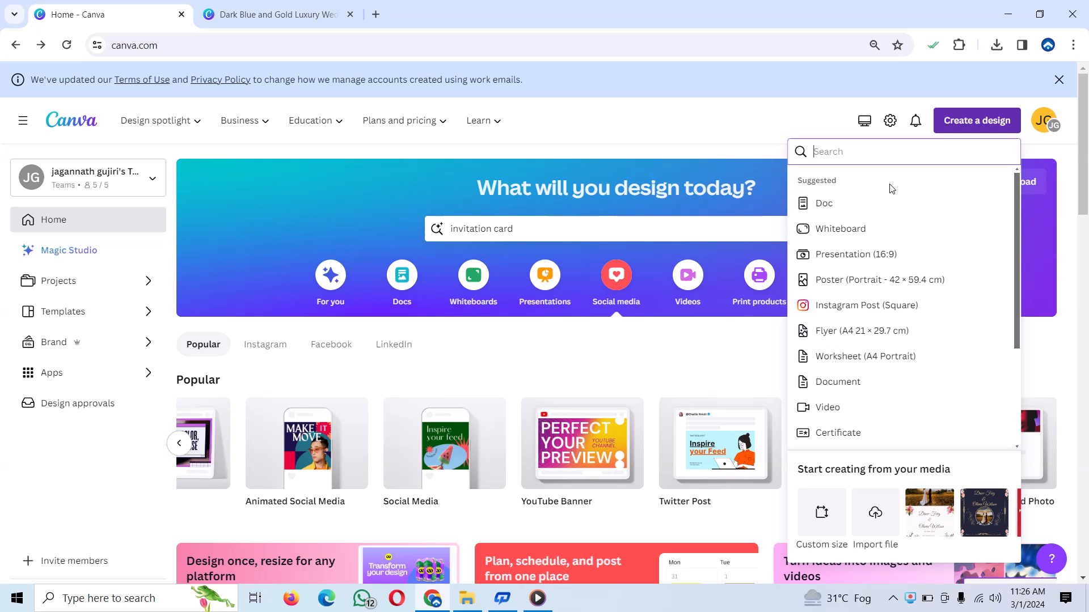
left_click(824, 513)
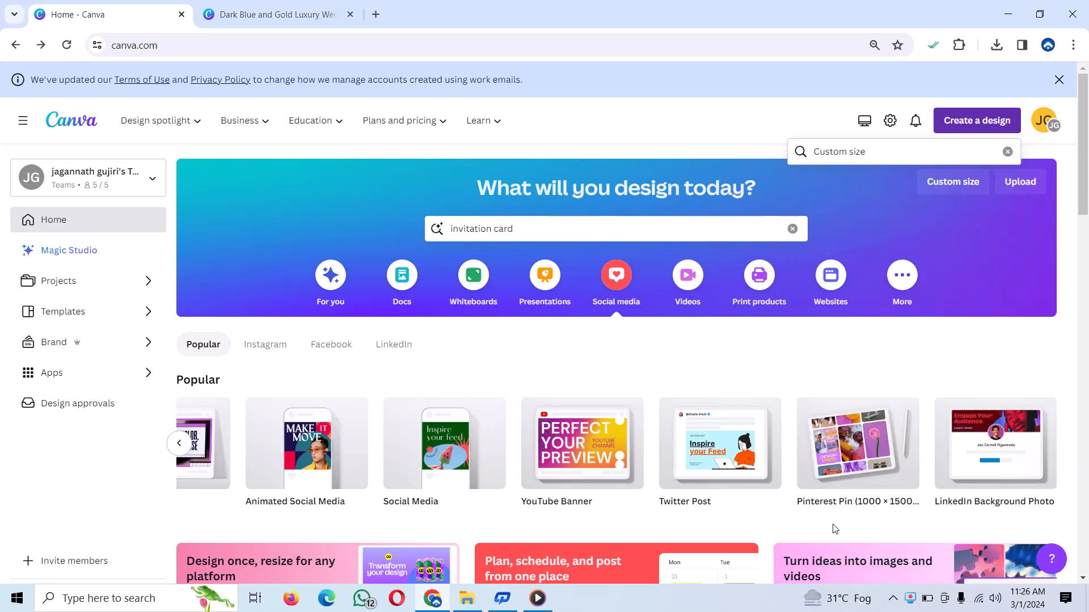
left_click(961, 207)
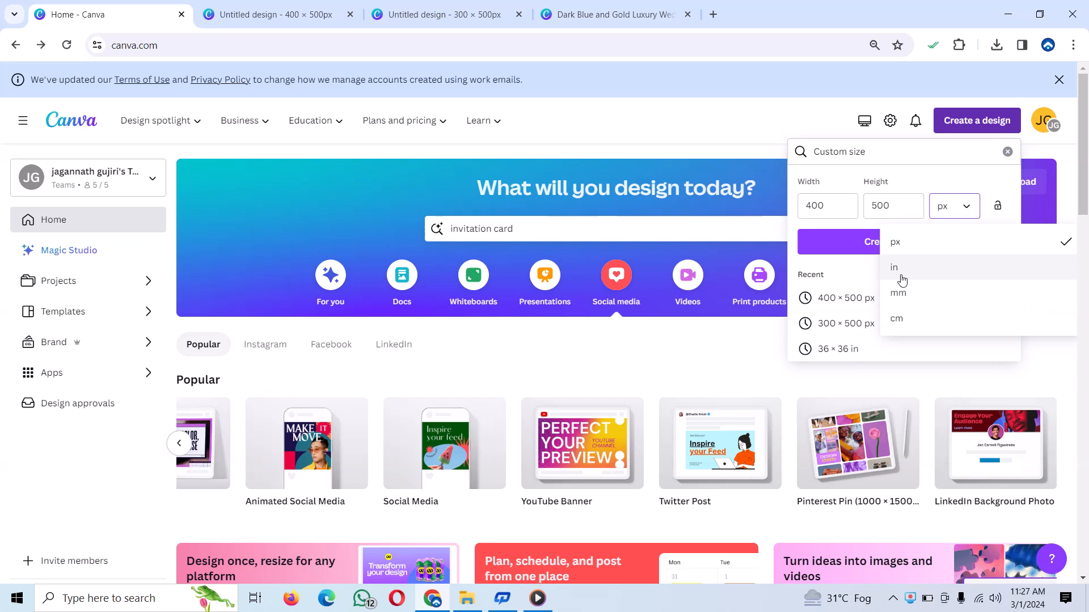
left_click(900, 321)
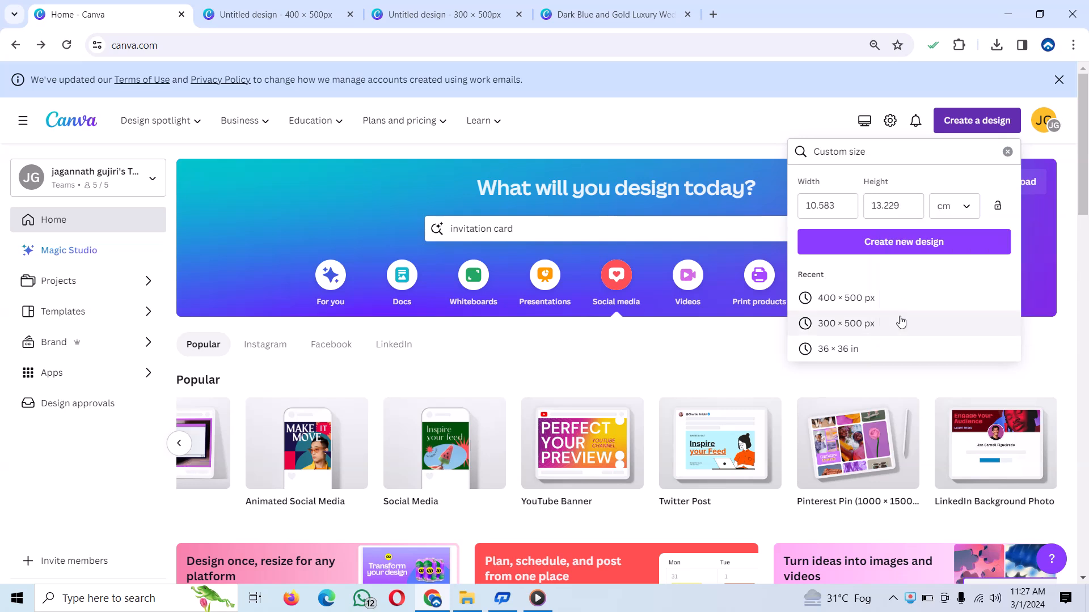
left_click(893, 241)
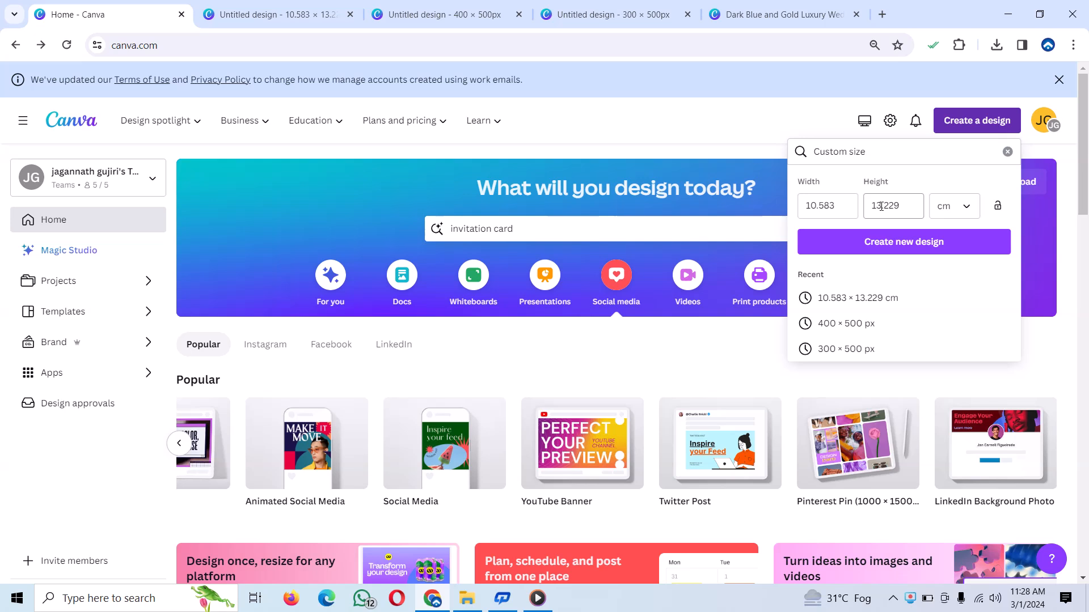
Set the custom height to 17.229 cm and create a new 10.583 × 17.229 cm design.
left_click(881, 206)
key("BackSpace")
type("7")
left_click(907, 245)
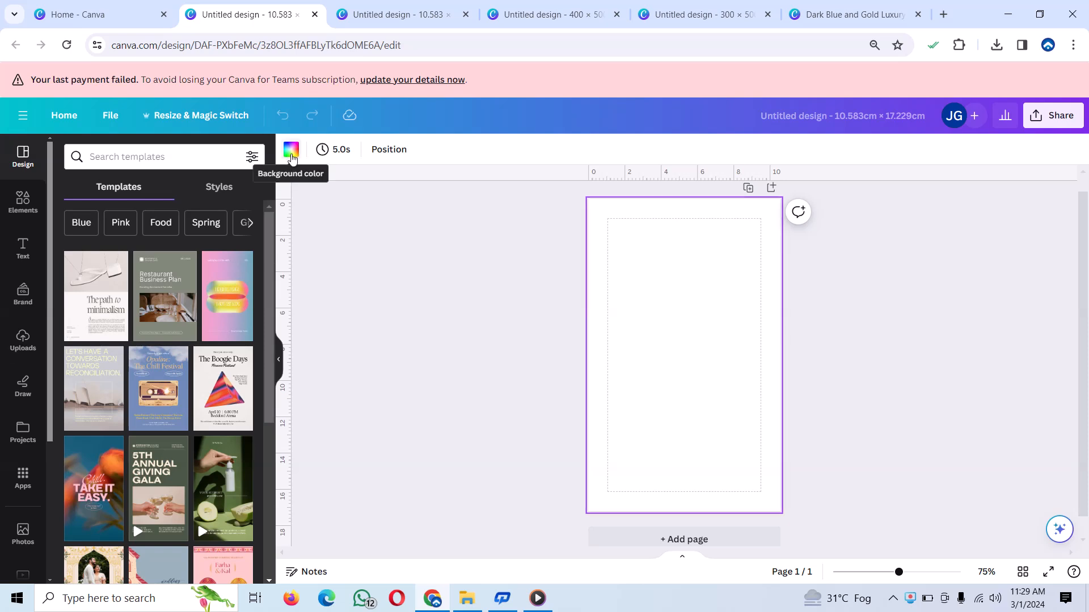
Try several brand kit colours for the page background and apply the dark purple from the Pasture of Dreams palette.
left_click(291, 150)
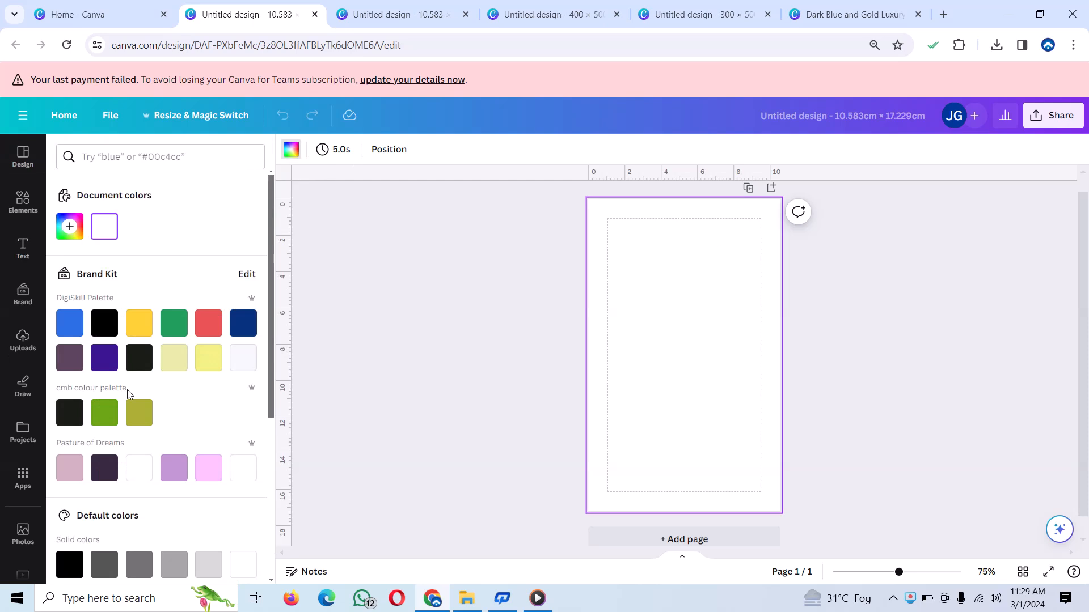
left_click(134, 364)
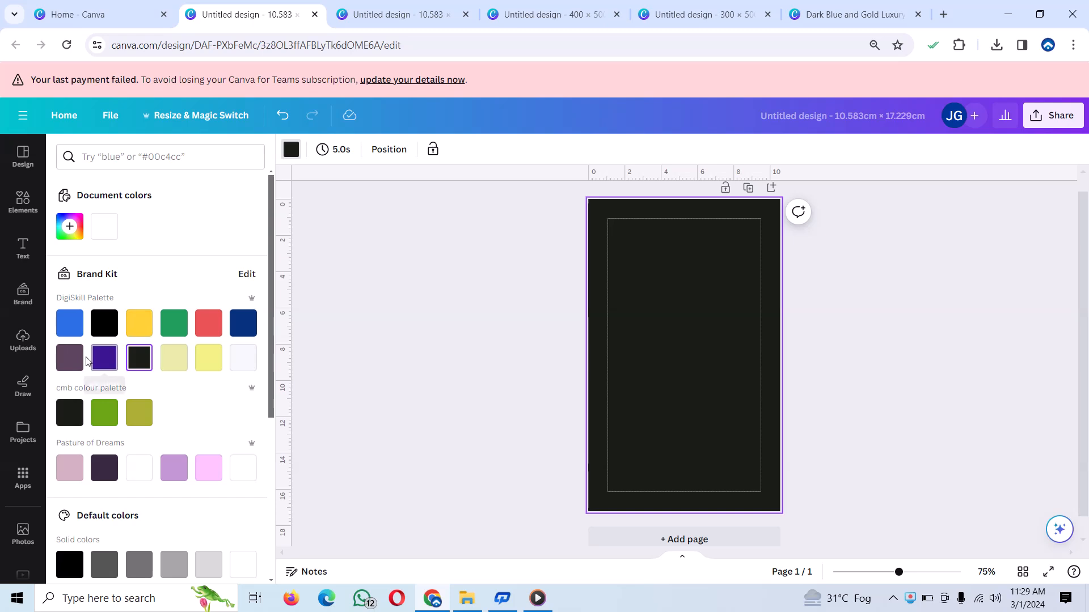
left_click(69, 361)
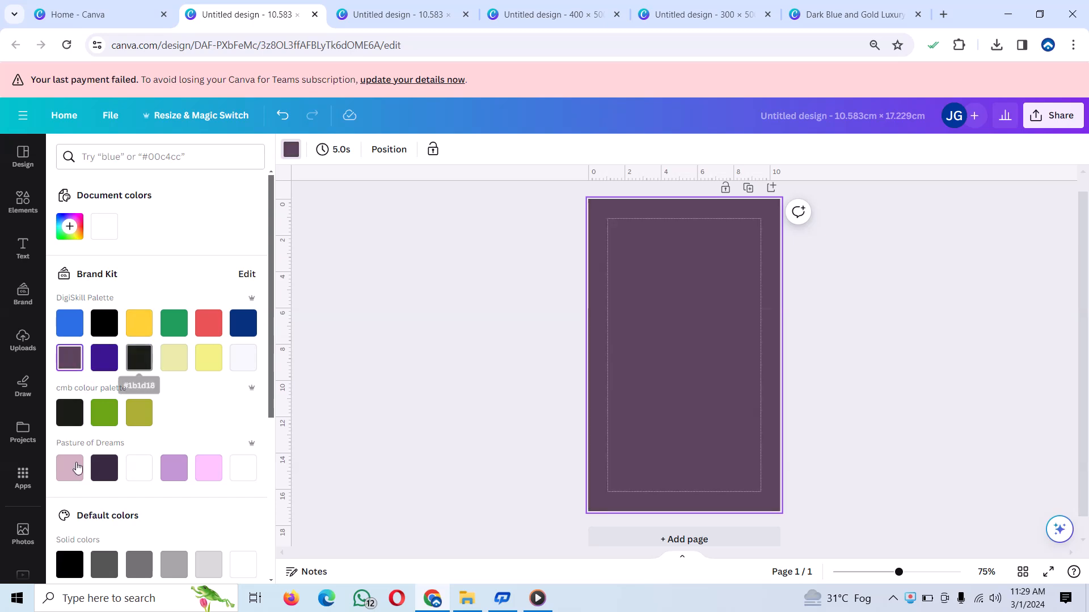
left_click(104, 467)
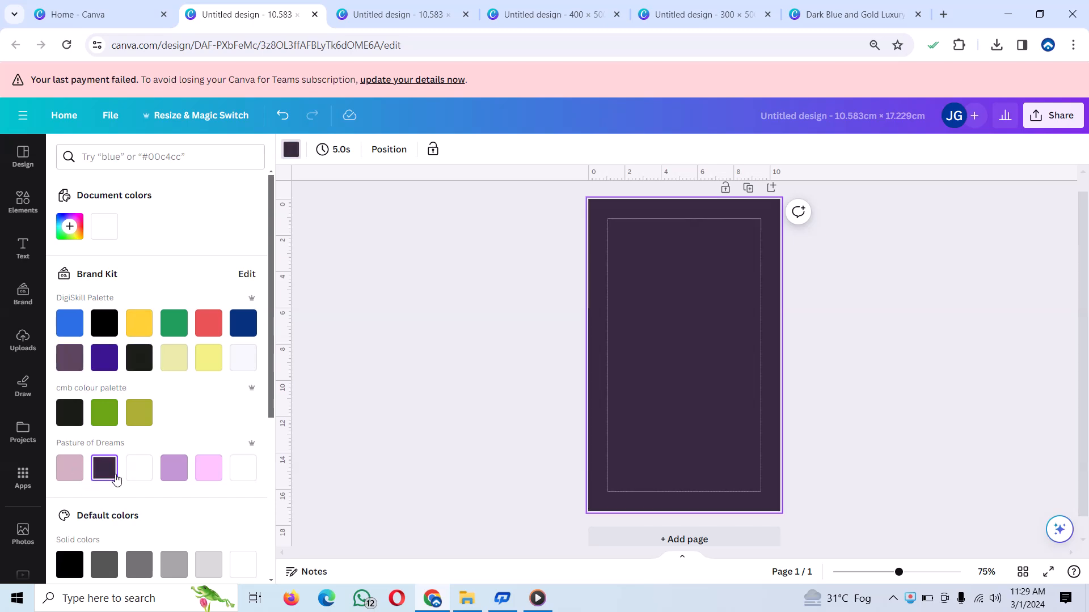
scroll(282, 420, "down", 1)
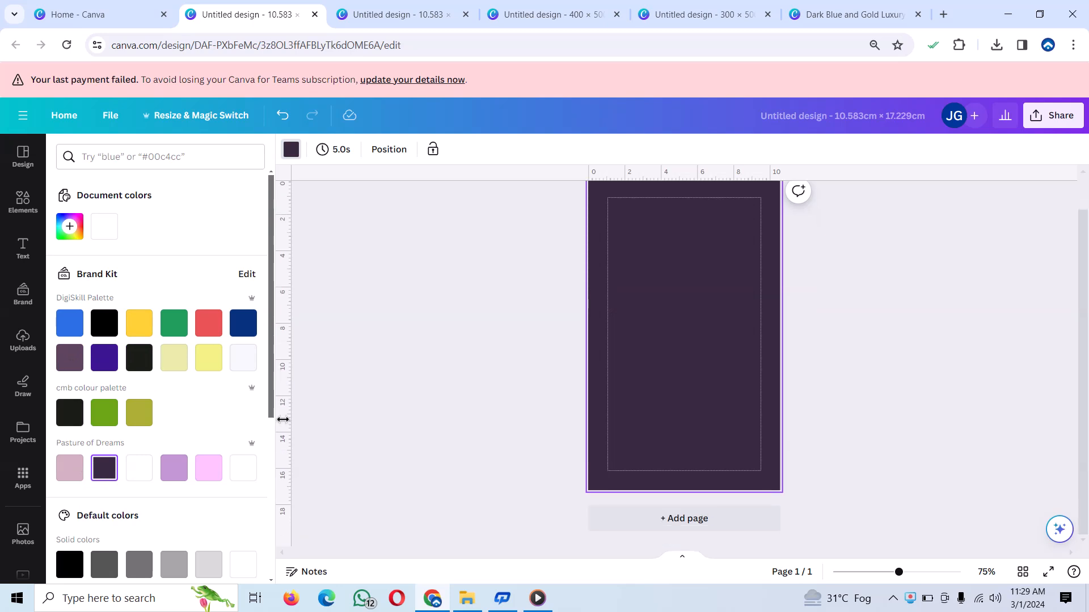
scroll(283, 419, "up", 2)
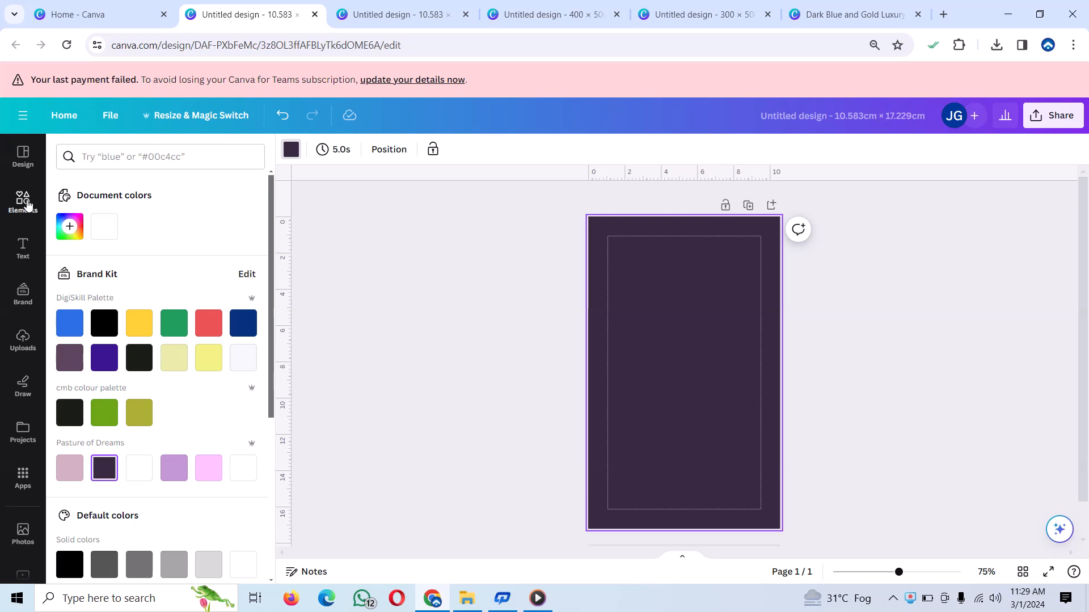
Search the element graphics for "design flower" and add two copies of the Peach Flower Frame to the page.
left_click(23, 202)
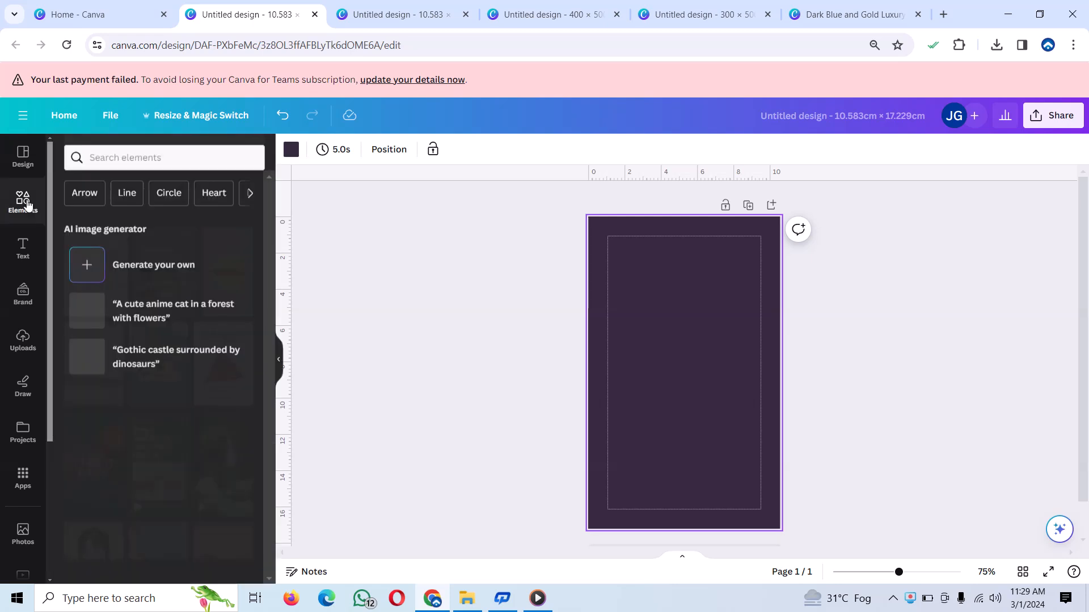
left_click(219, 158)
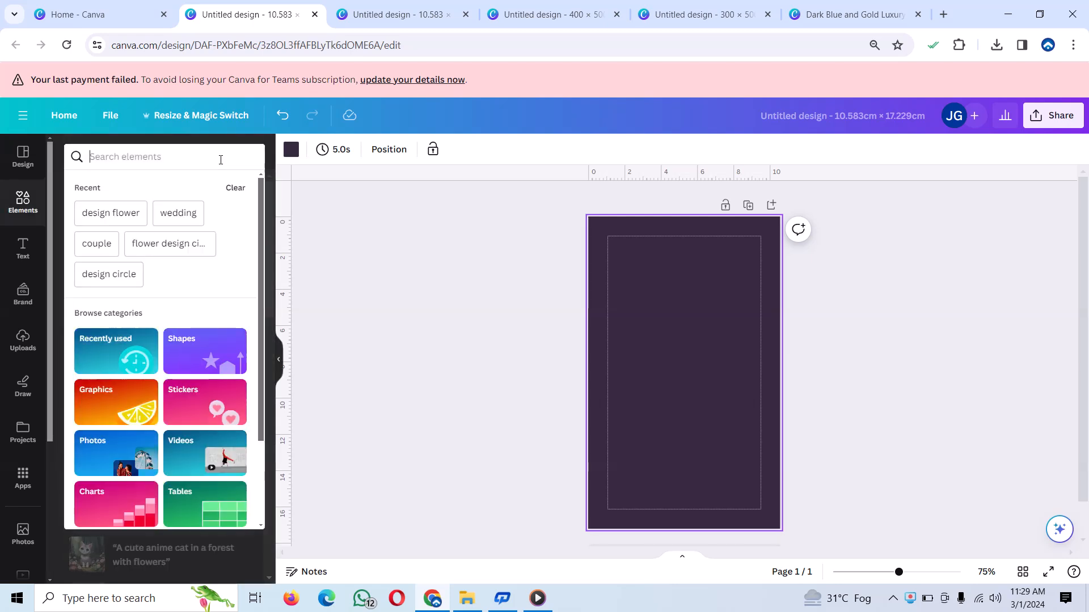
type("de")
left_click(138, 217)
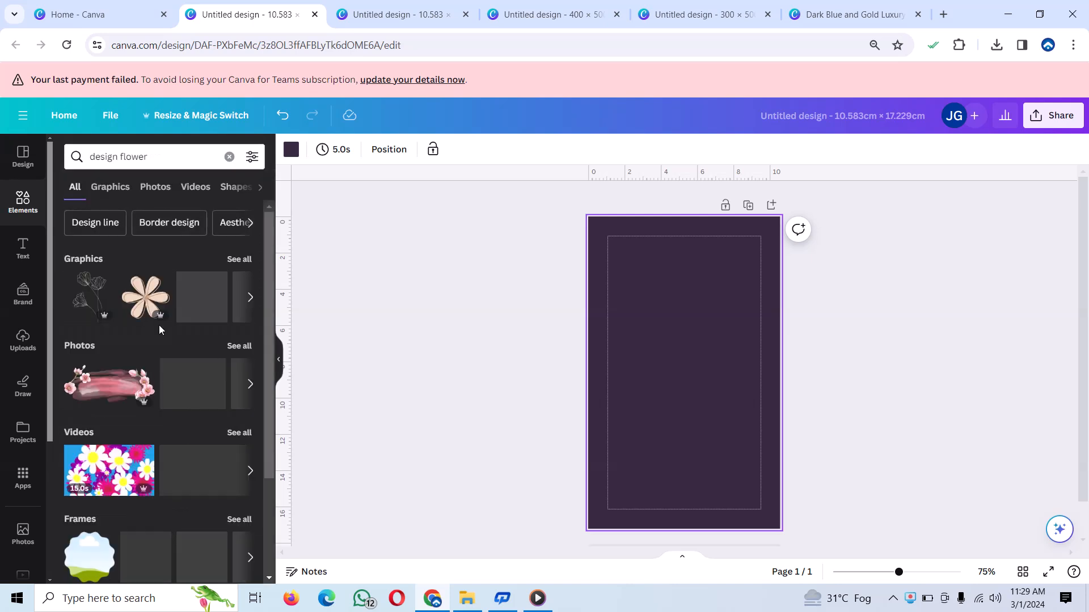
left_click(246, 259)
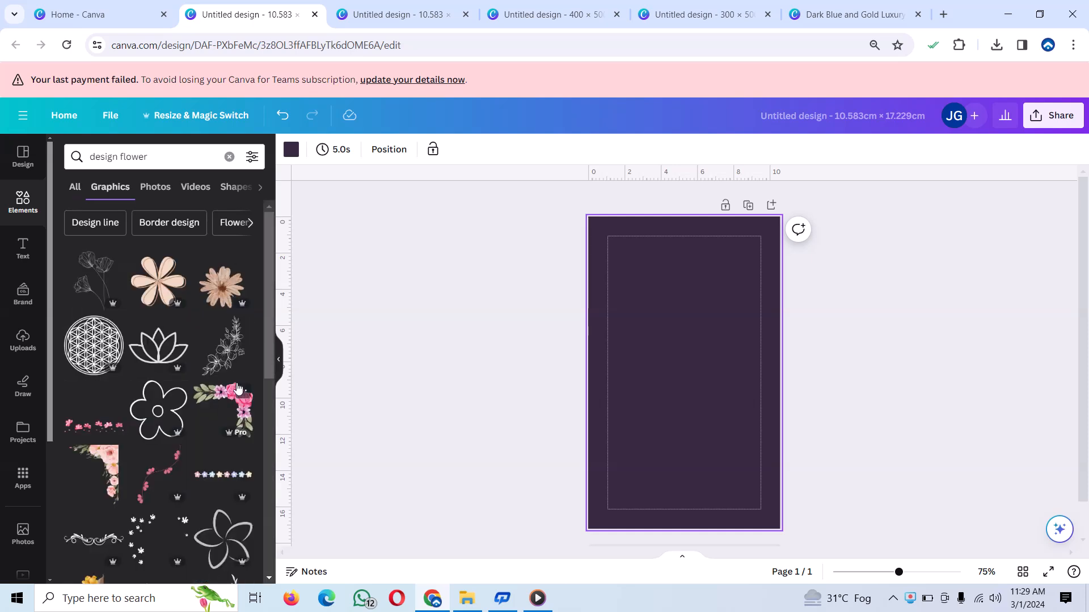
left_click(112, 457)
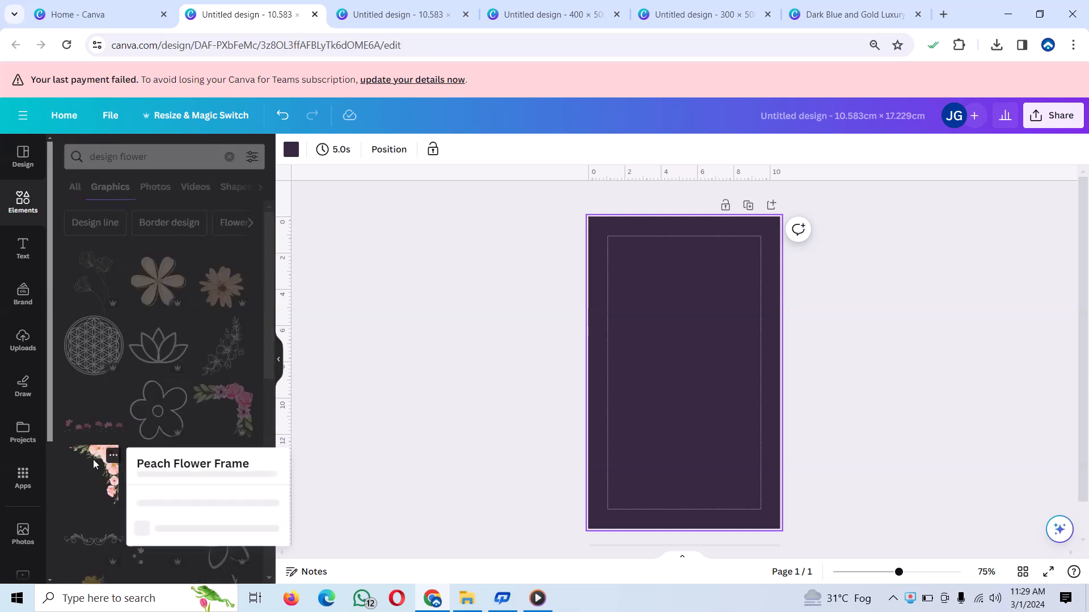
left_click(111, 457)
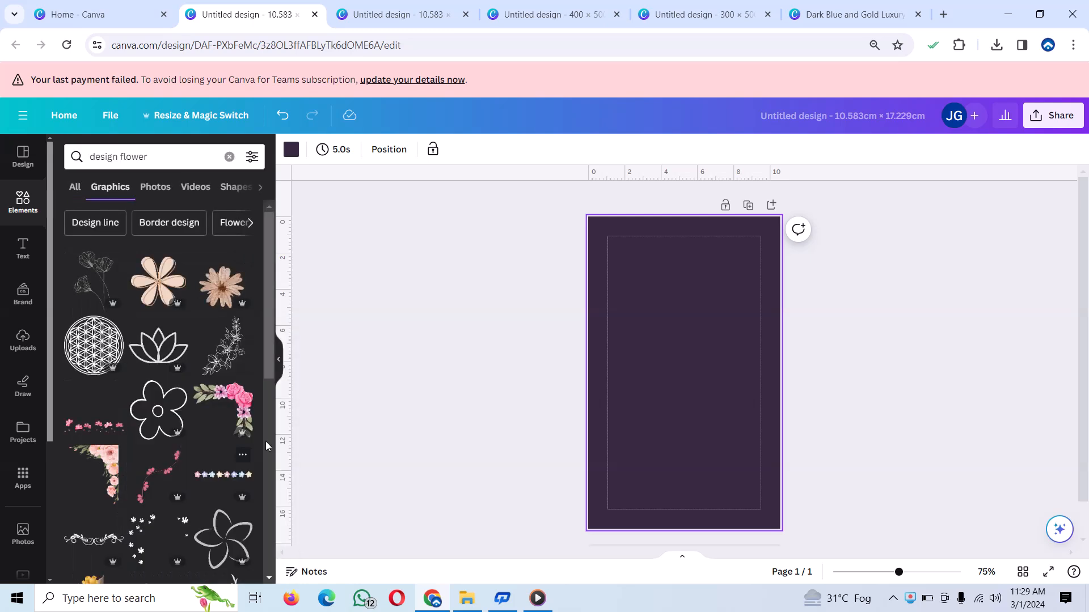
left_click(91, 452)
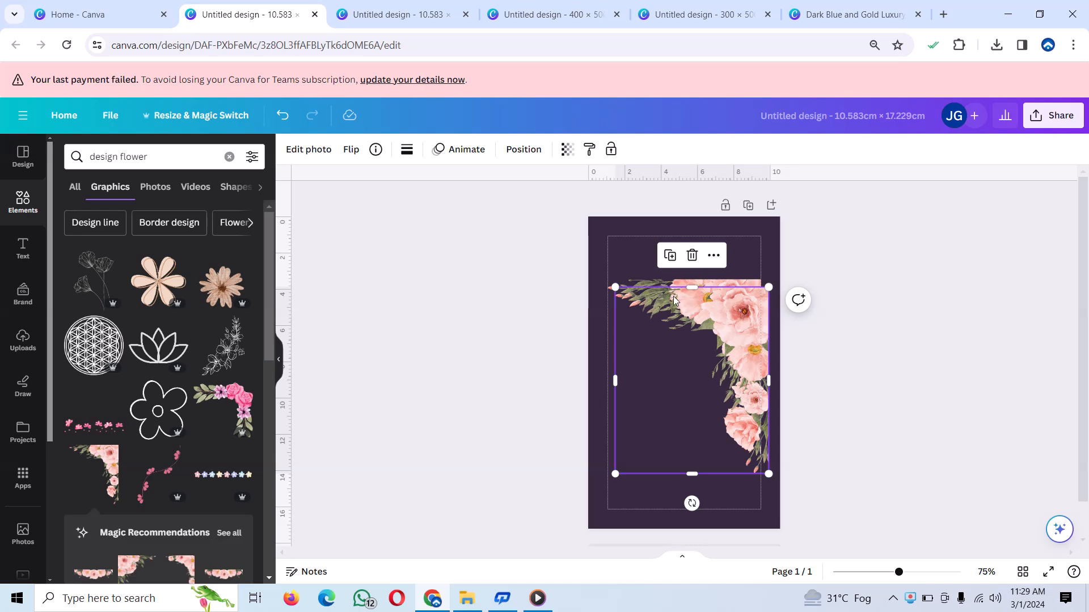
Shrink one copy of the peach flower frame and fit it into the page's top-right corner.
left_click_drag(615, 286, 739, 250)
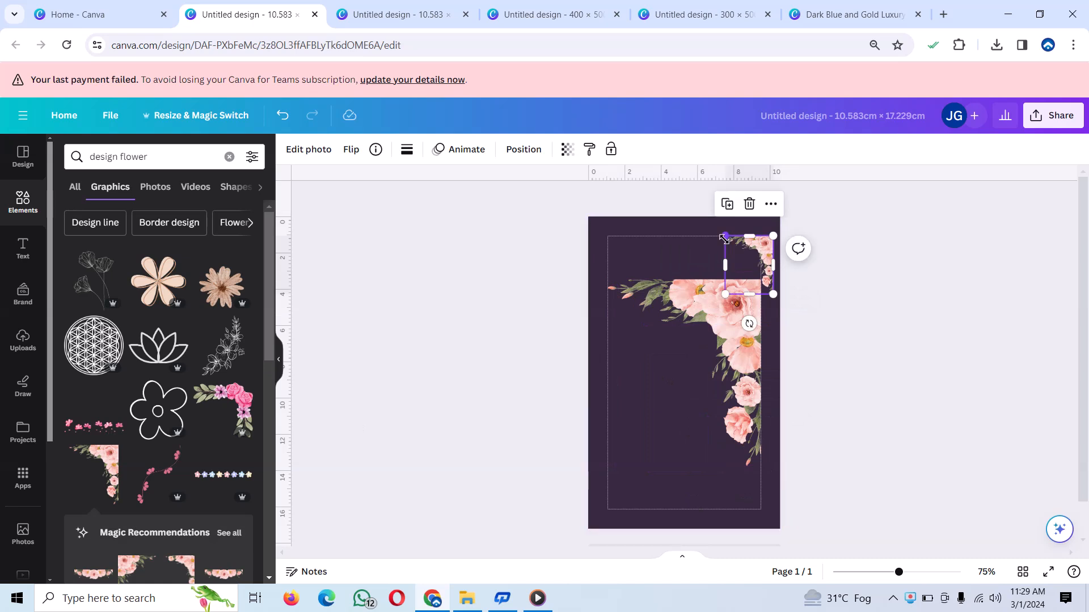
mouse_move(725, 236)
left_mouse_down()
mouse_move(687, 228)
mouse_move(733, 251)
mouse_move(733, 236)
left_mouse_up()
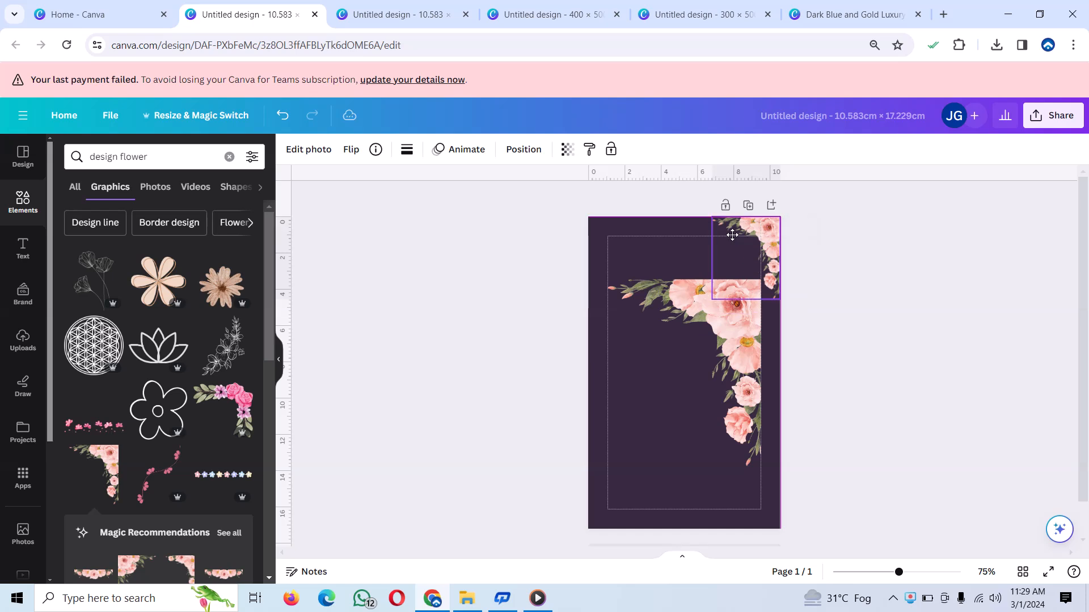
Shrink the large flower frame, flip it horizontally and fit it into the page's top-left corner.
left_click(736, 317)
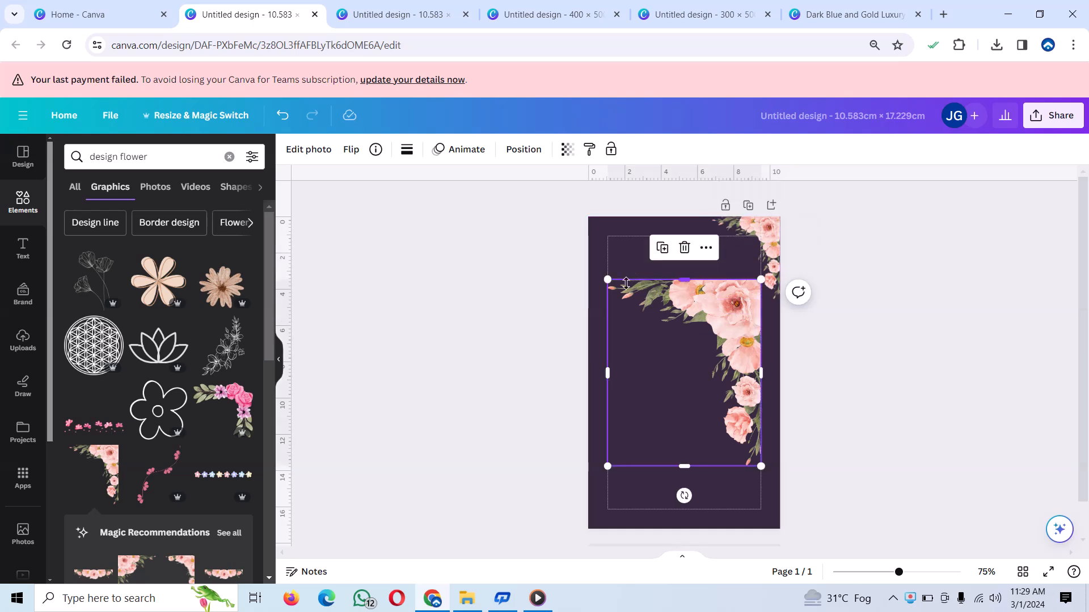
left_click_drag(607, 280, 679, 404)
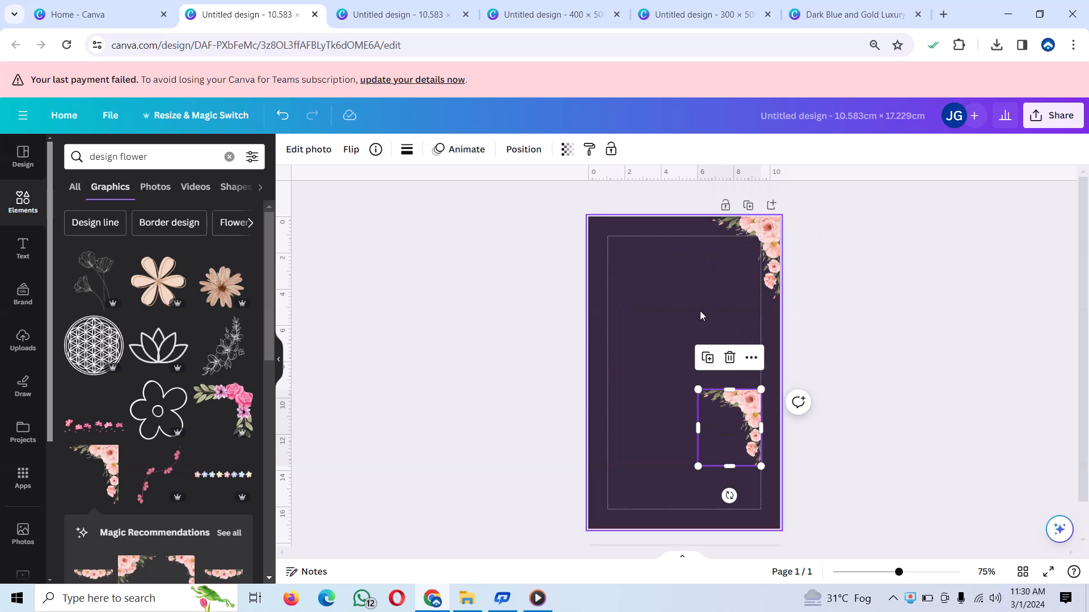
left_click_drag(733, 423, 742, 471)
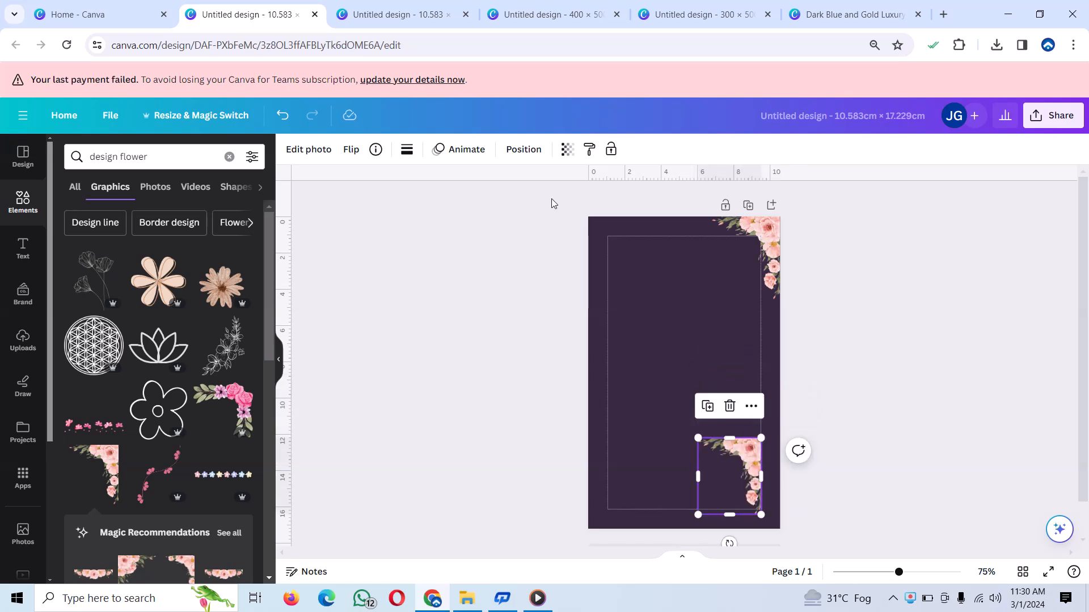
left_click(351, 149)
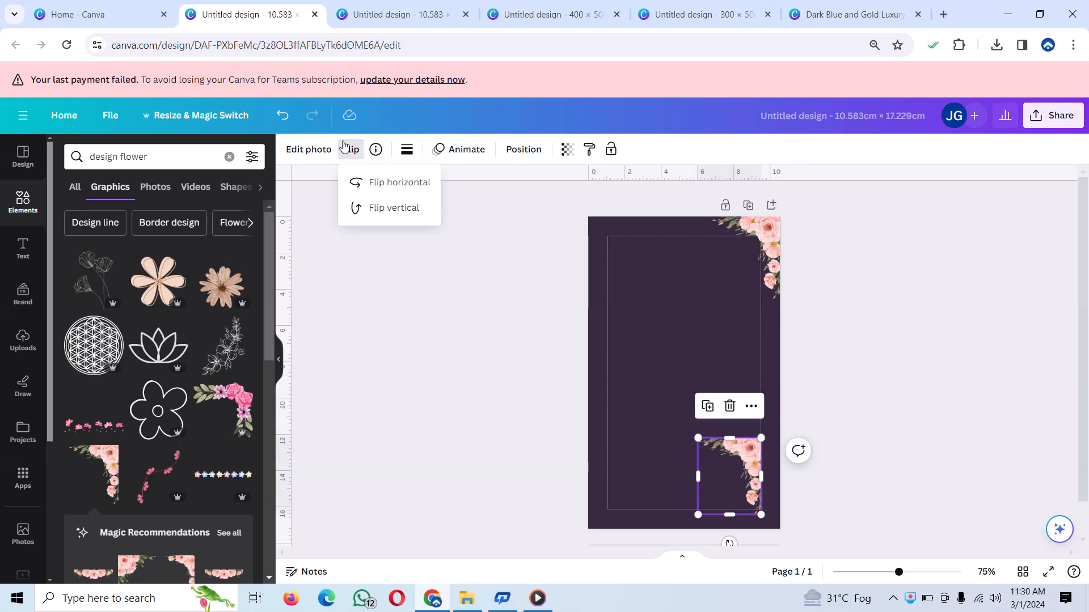
left_click(374, 184)
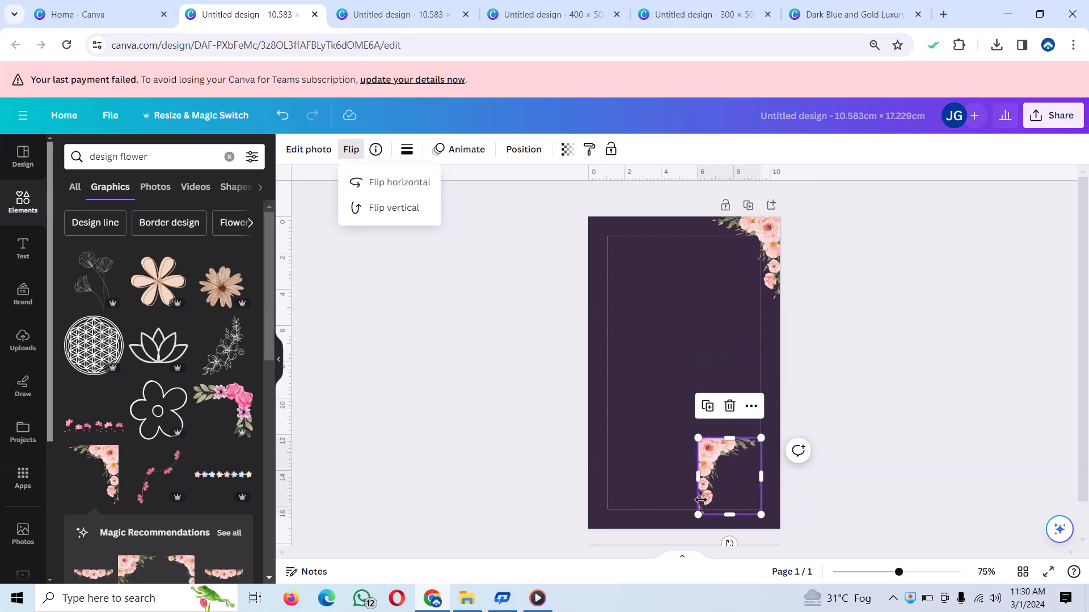
left_click_drag(715, 471, 603, 277)
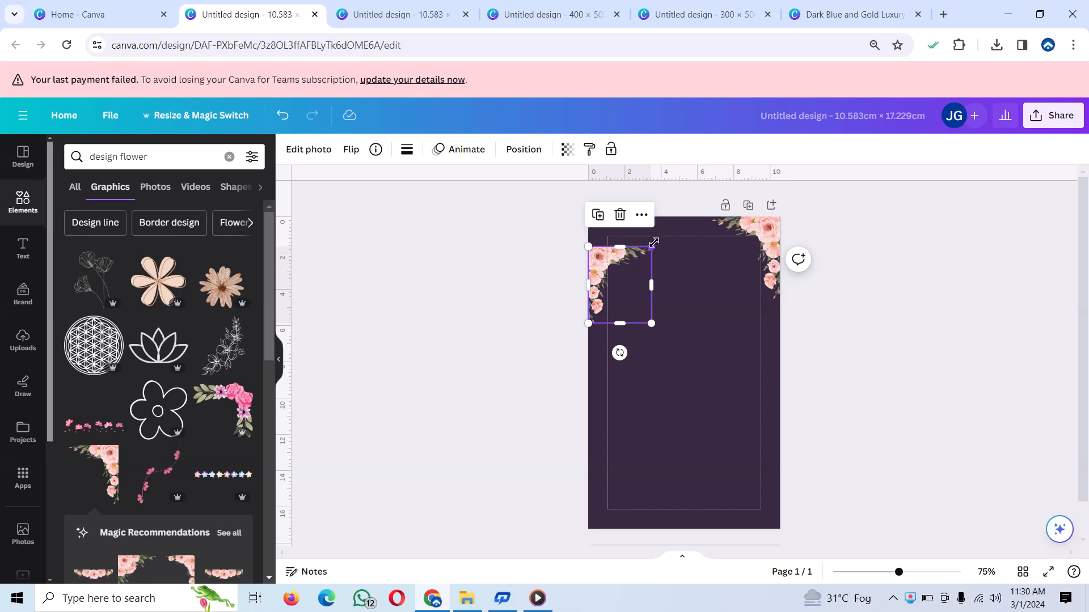
left_click_drag(654, 243, 666, 229)
left_click_drag(603, 259, 600, 243)
Duplicate the top-left flower frame, flip the copy vertically and fit it into the page's bottom-left corner at a slightly smaller size.
left_click(603, 187)
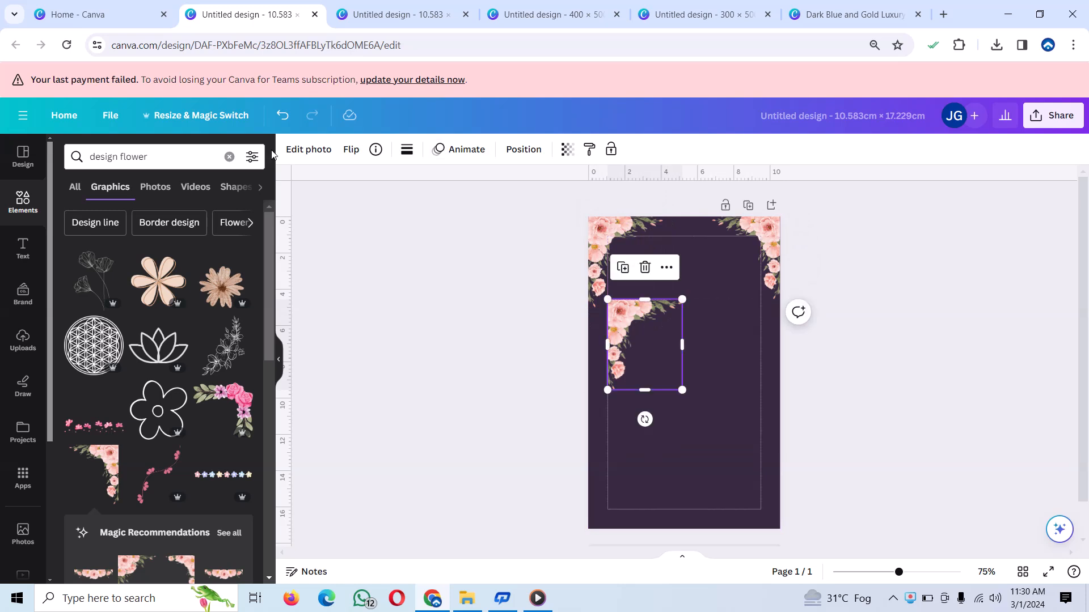
left_click(351, 149)
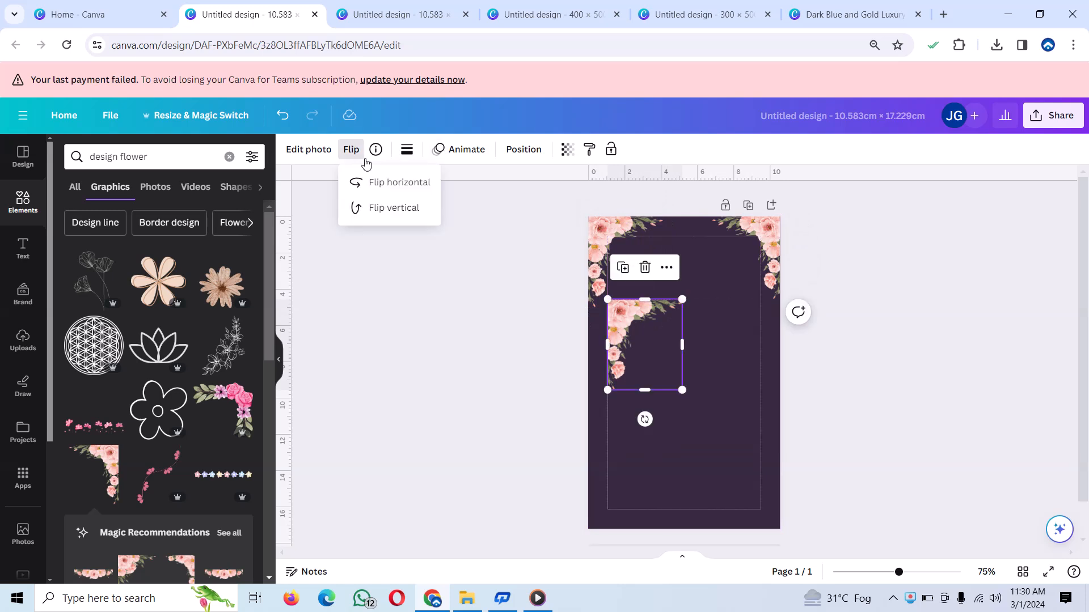
left_click(377, 208)
left_click_drag(644, 330, 624, 463)
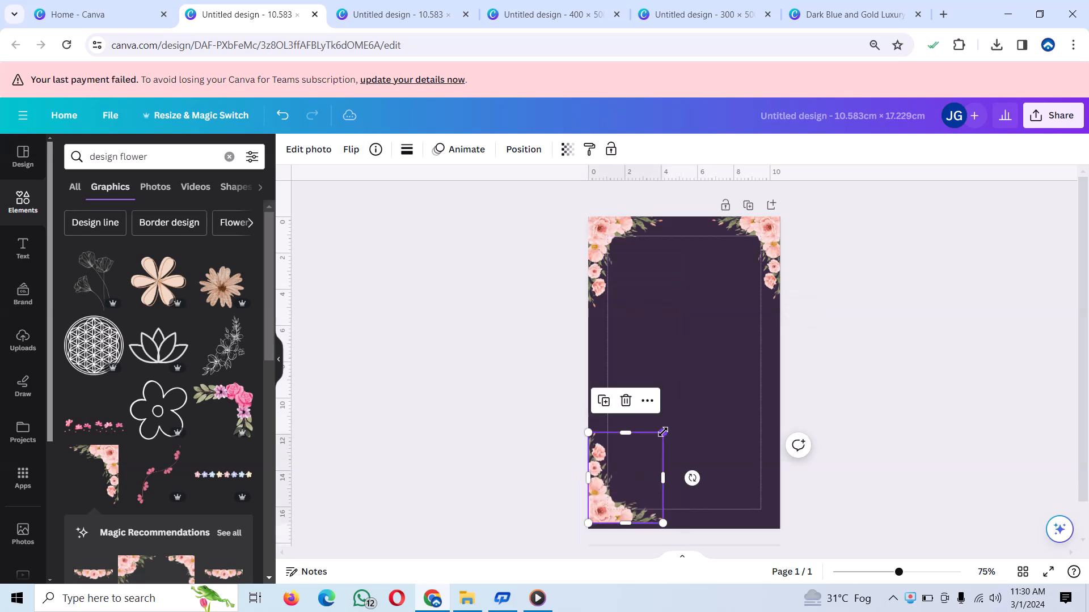
left_click_drag(663, 432, 655, 443)
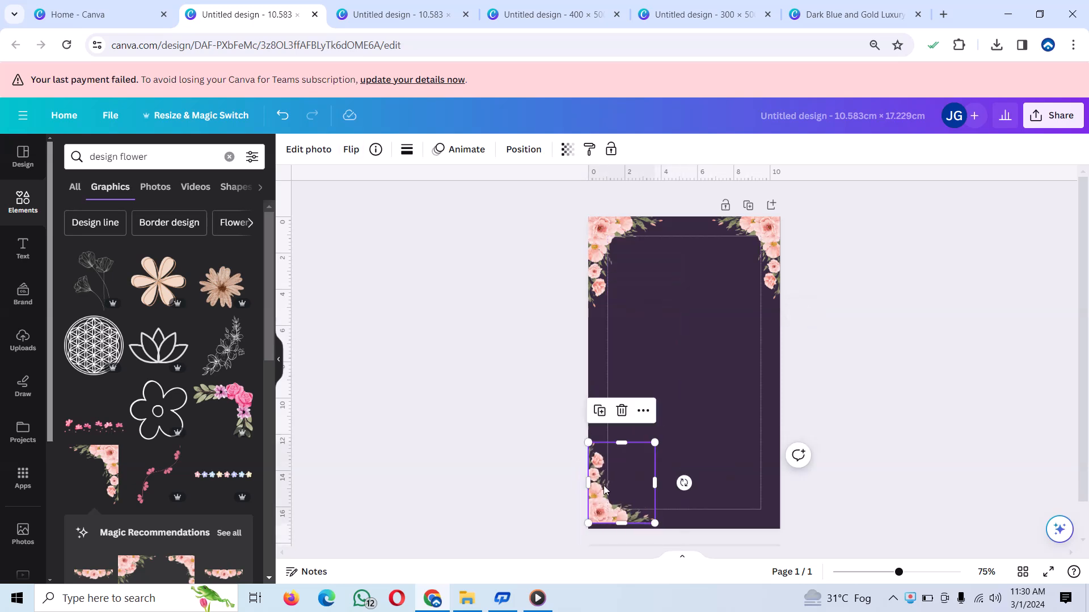
Duplicate the bottom-left flower frame, flip the copy horizontally and place it in the page's bottom-right corner.
left_click_drag(604, 489, 684, 486)
left_click(349, 154)
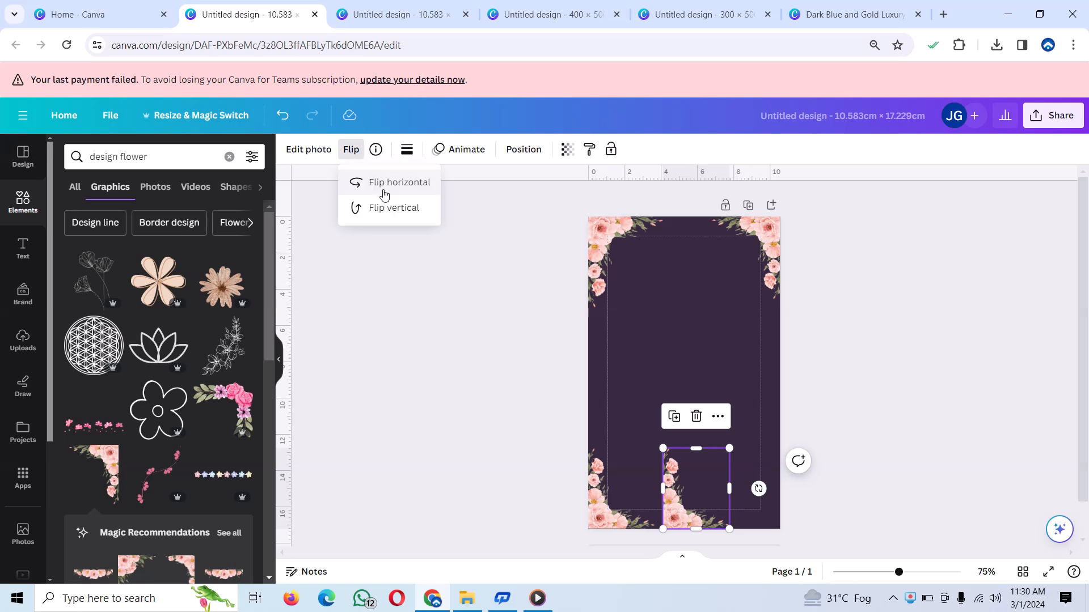
left_click(386, 189)
left_click_drag(714, 499, 765, 498)
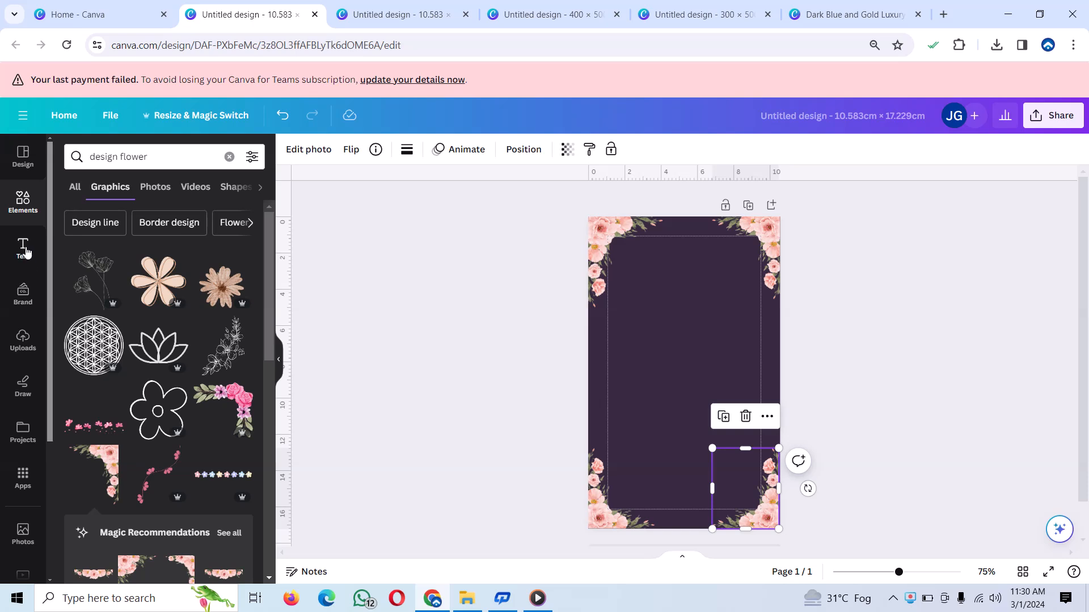
Search the elements for "design line" and add the gold line graphic with scroll ornaments to the page.
left_click(229, 156)
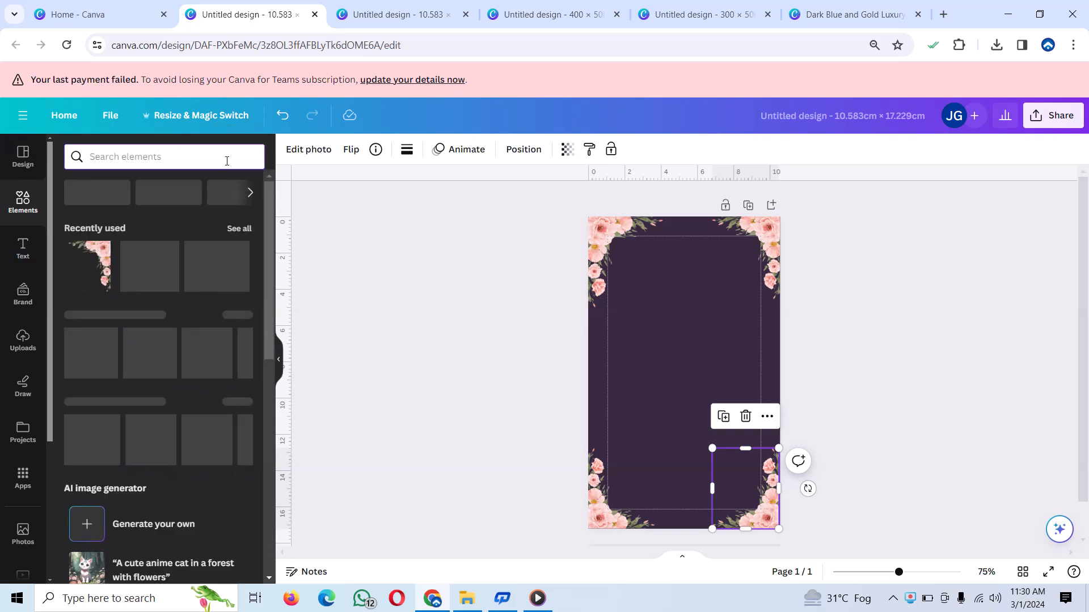
type("de")
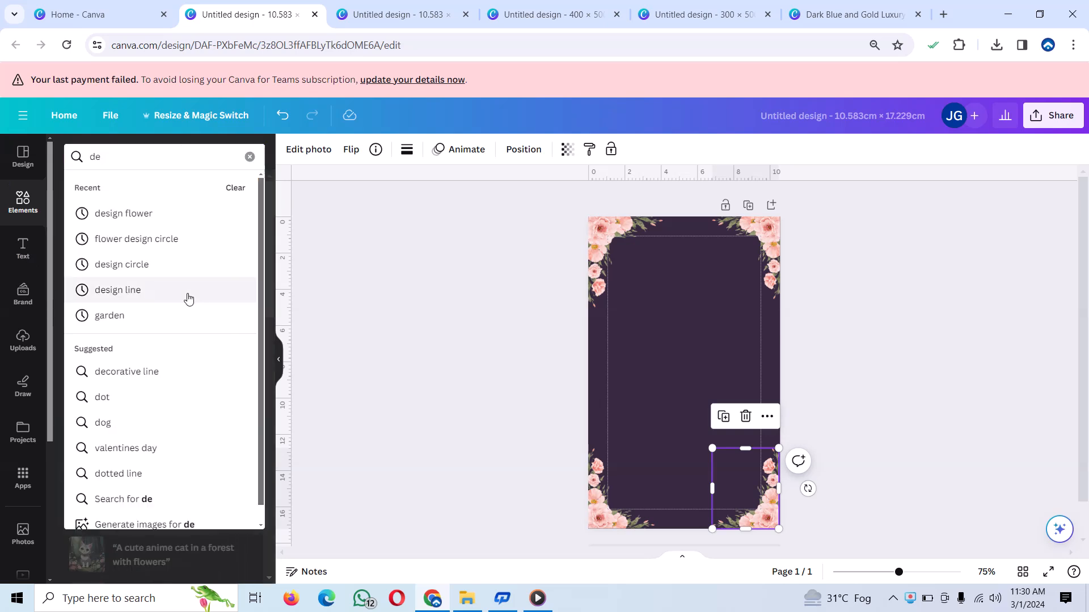
left_click(141, 298)
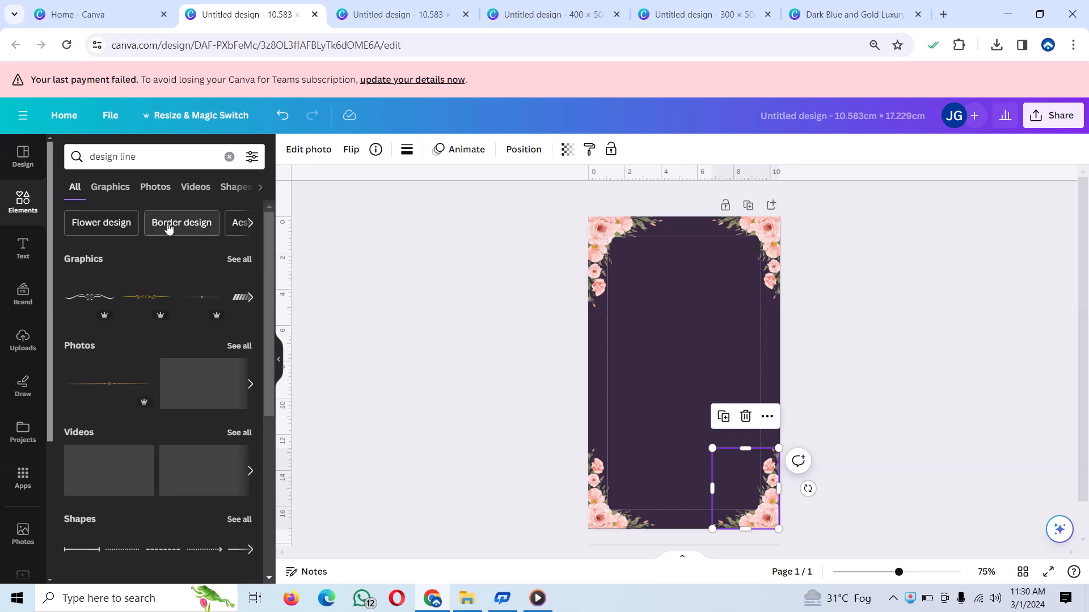
left_click(151, 305)
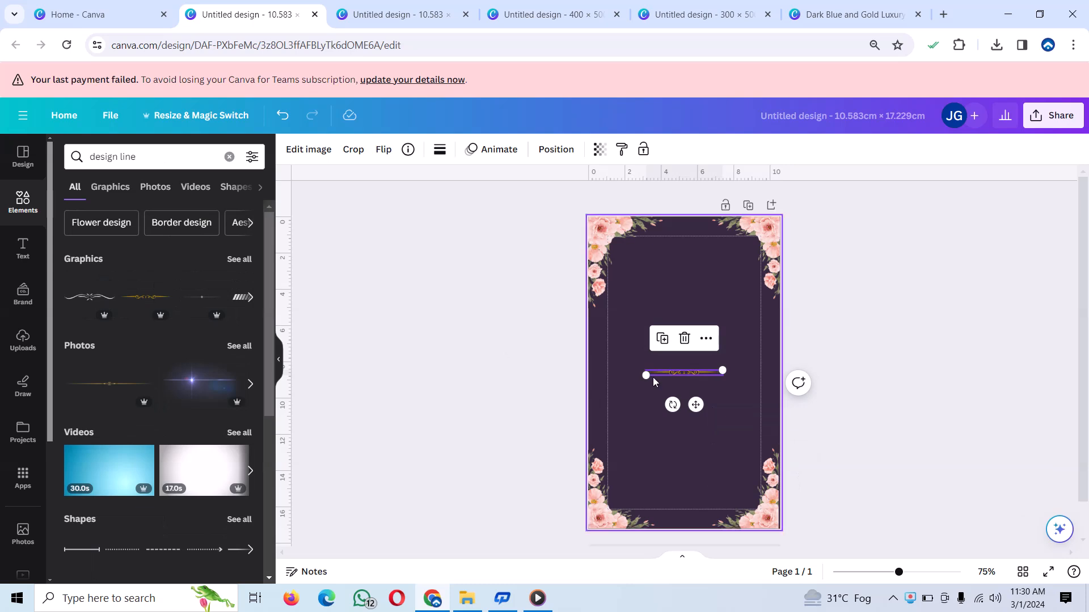
Widen the gold scroll line to span the page margins, place it above the bottom flower corners and recolour it #f1f184.
left_click_drag(652, 376, 536, 405)
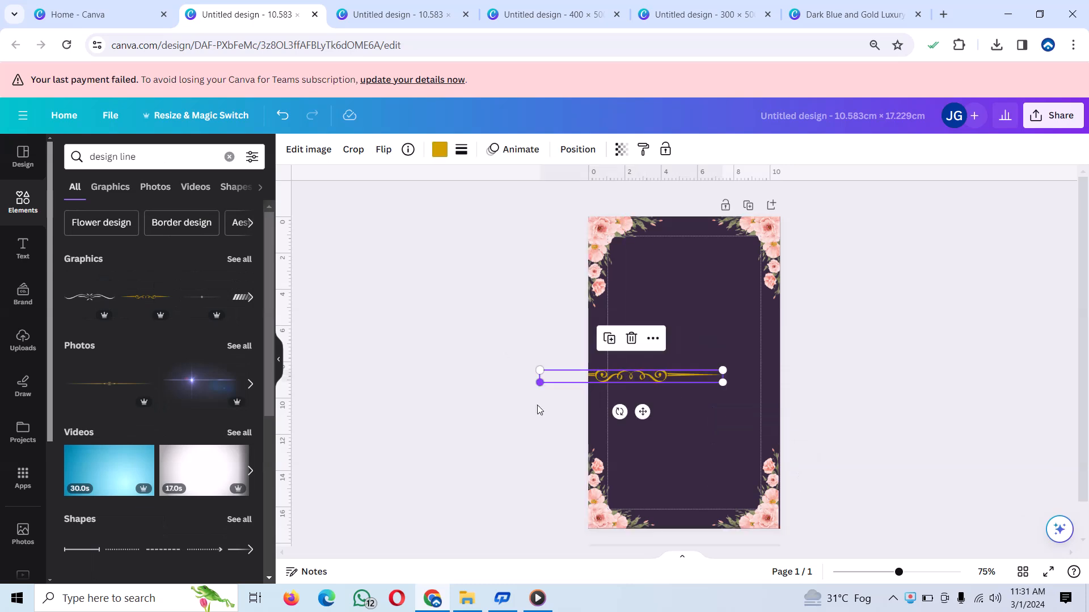
left_click_drag(645, 412, 699, 476)
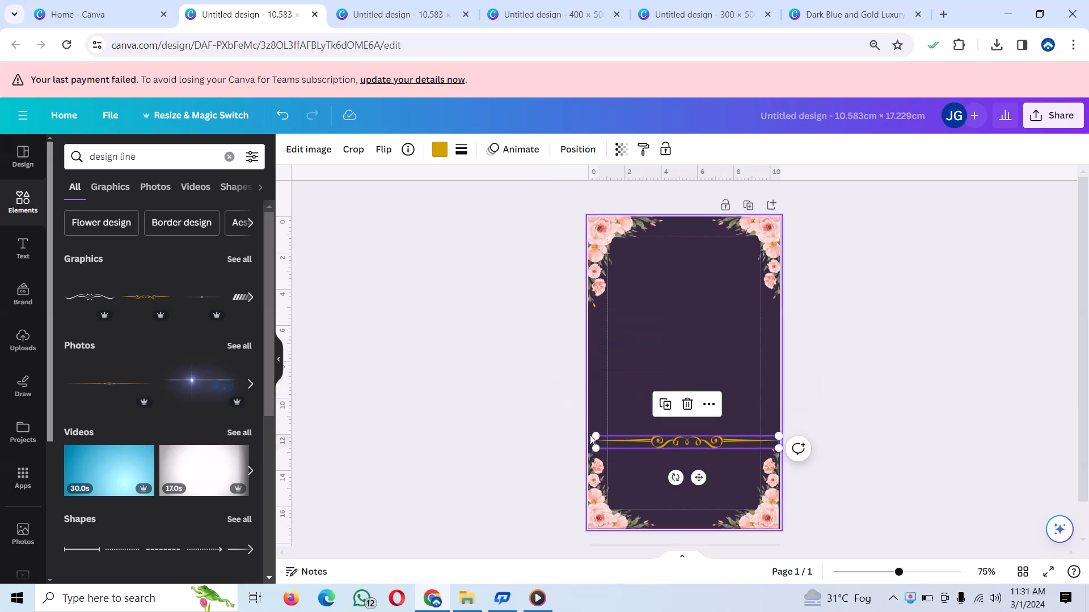
left_click_drag(594, 440, 626, 448)
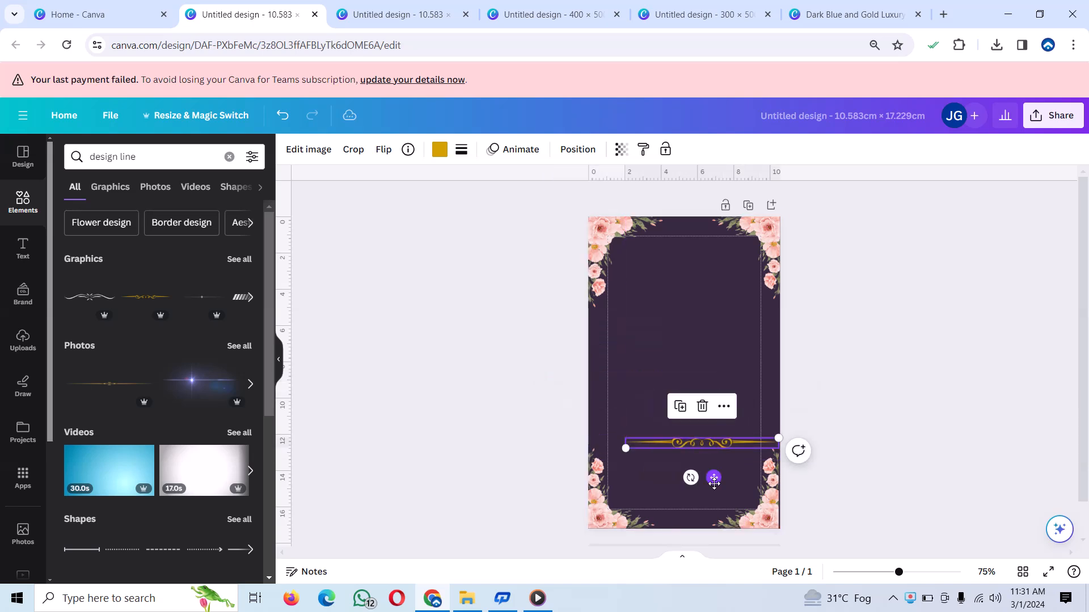
left_click_drag(714, 481, 692, 484)
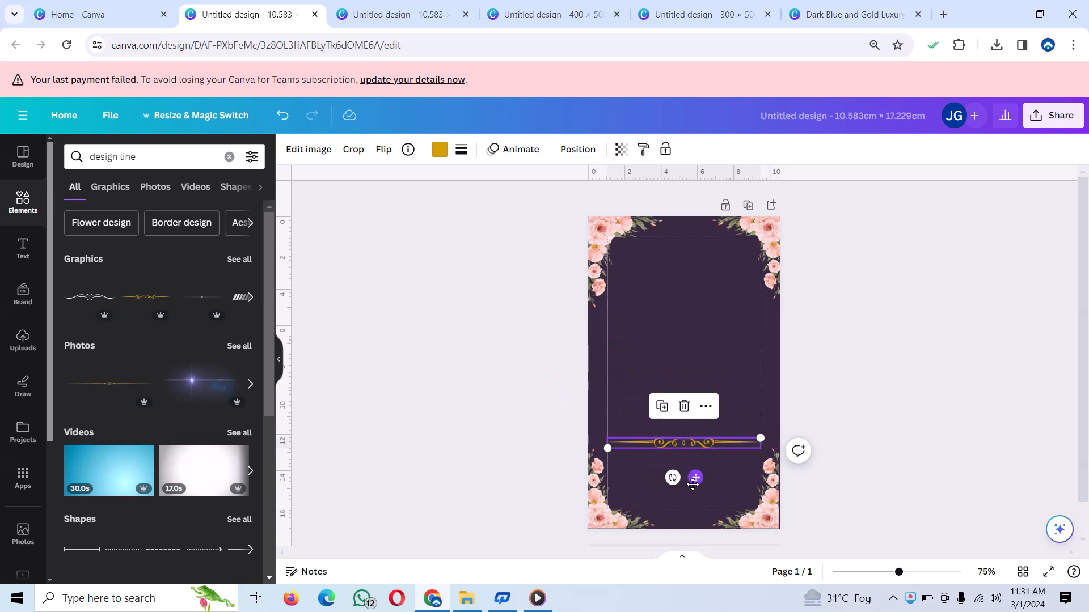
left_click(440, 150)
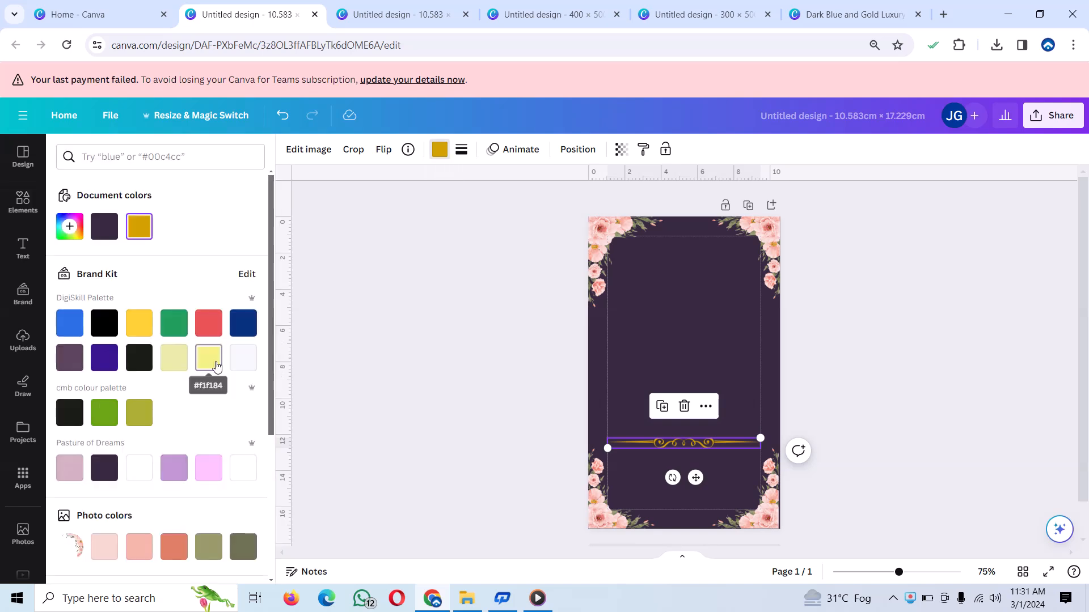
left_click(214, 364)
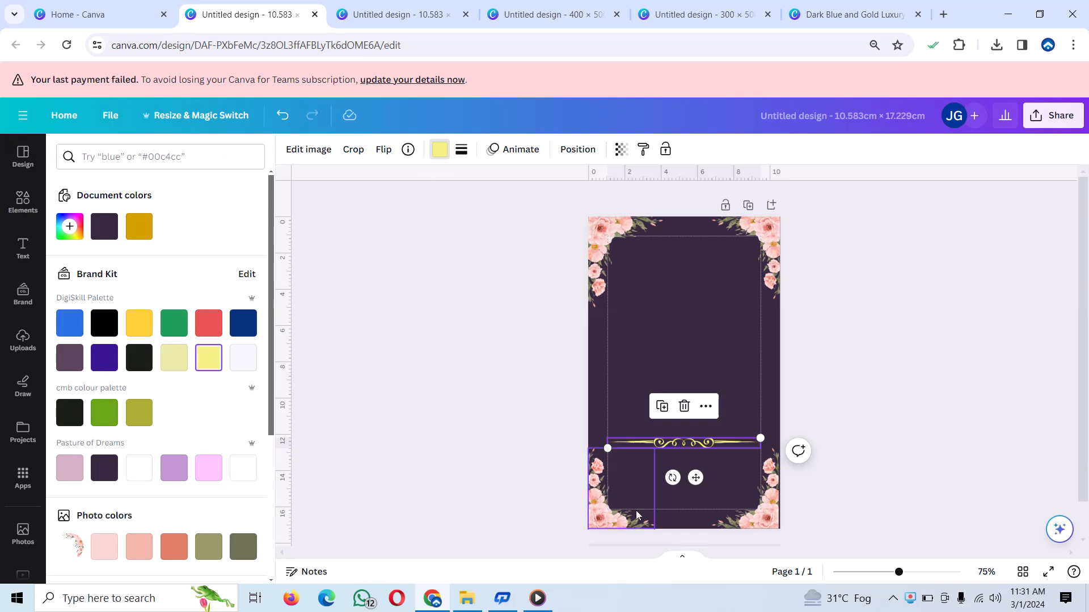
Duplicate the scroll line, place the copy directly below the original within the margins and flip it vertically.
left_click(662, 406)
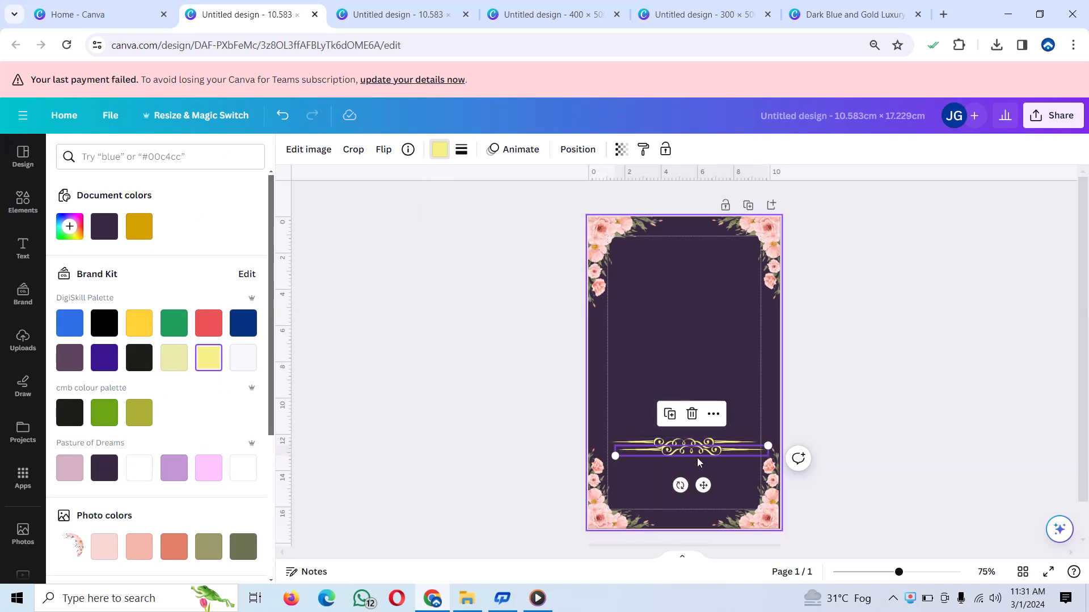
left_click_drag(698, 451, 690, 477)
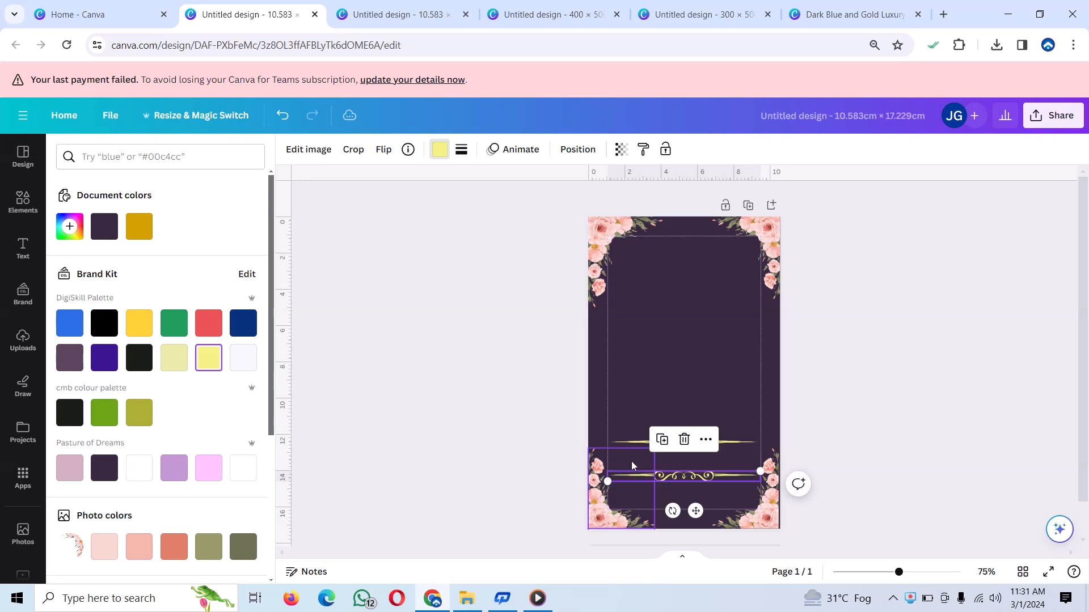
left_click(384, 150)
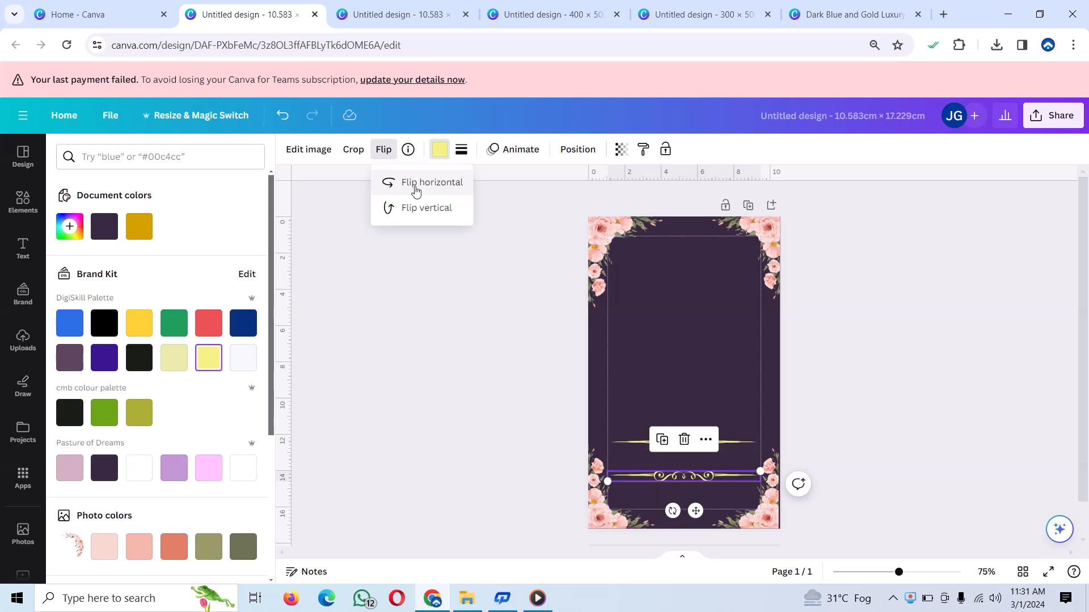
left_click(416, 210)
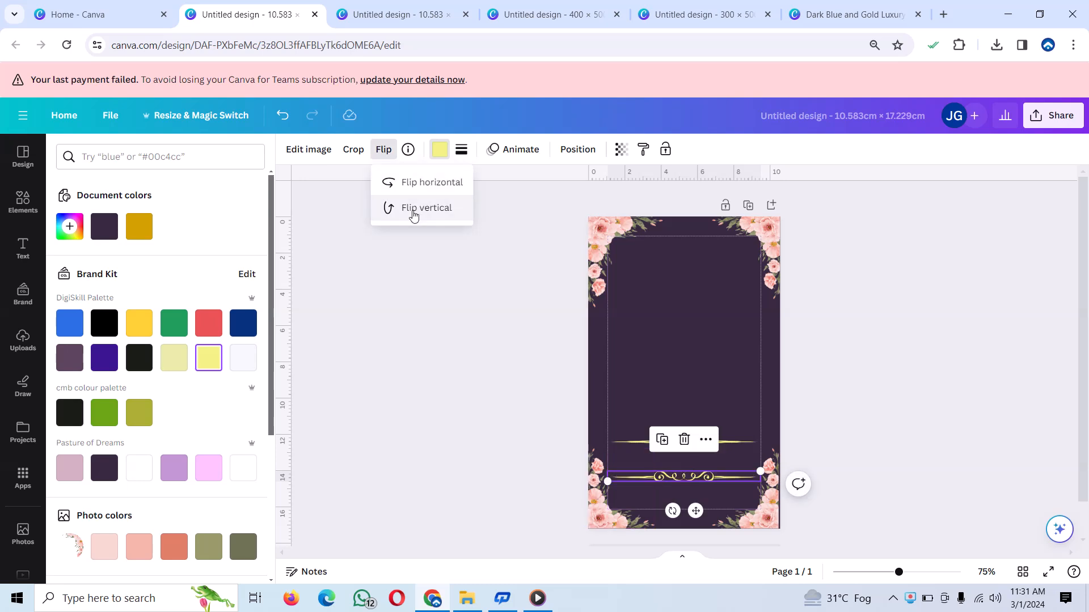
Fine-tune the spacing of the two scroll lines by moving each one slightly down the page.
left_click(644, 381)
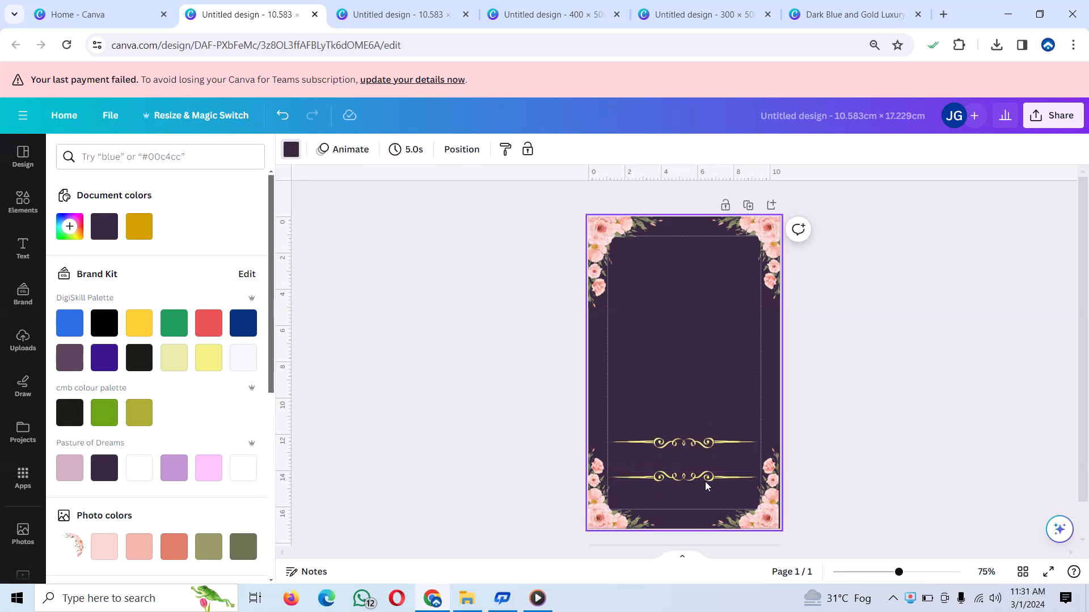
left_click(706, 485)
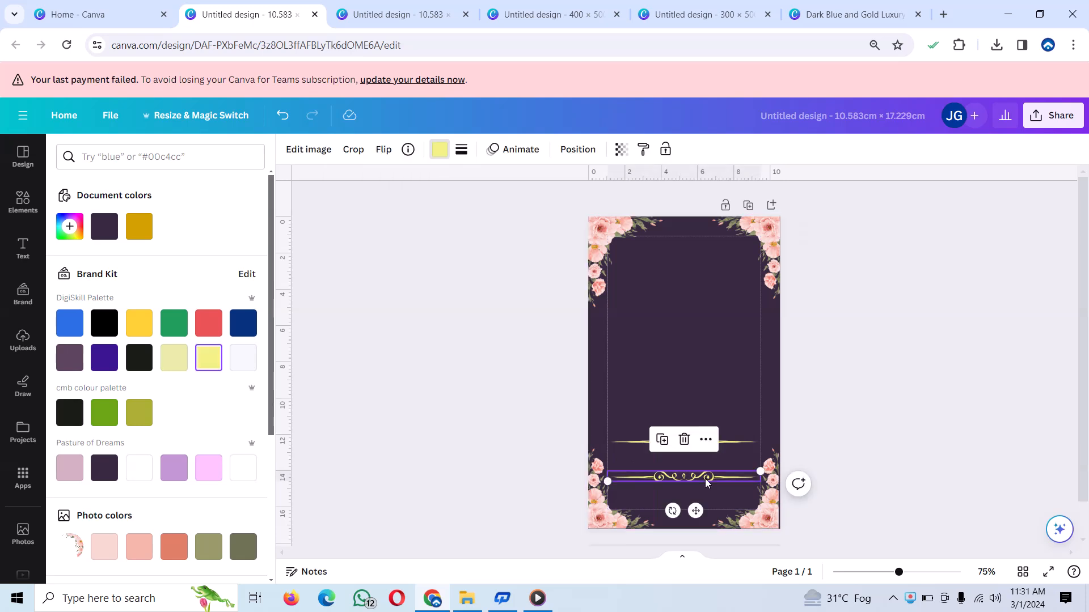
left_click_drag(706, 481, 706, 483)
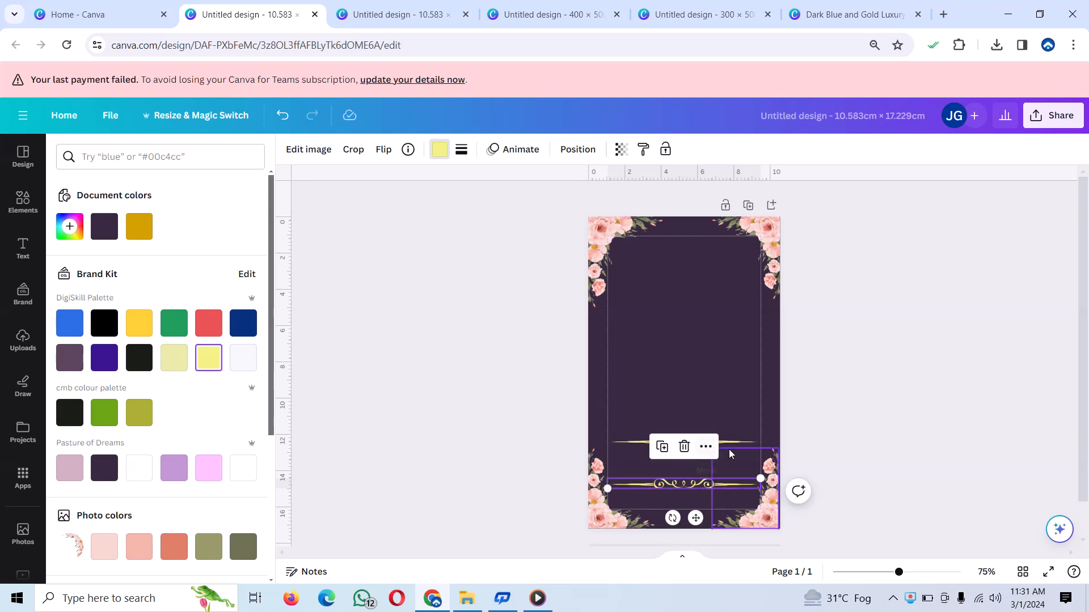
left_click(739, 446)
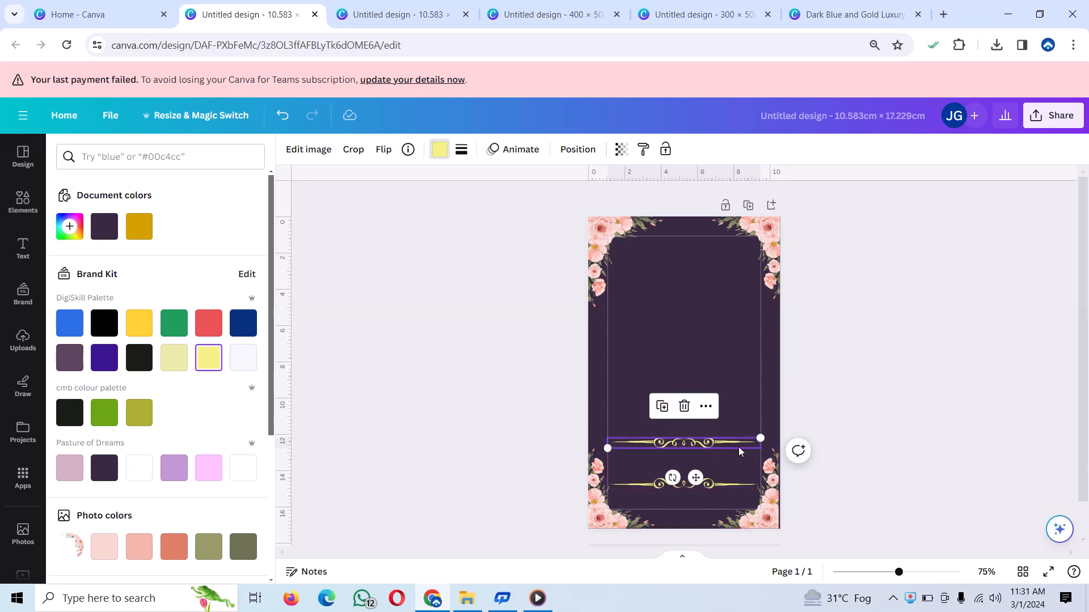
left_click_drag(739, 448, 739, 453)
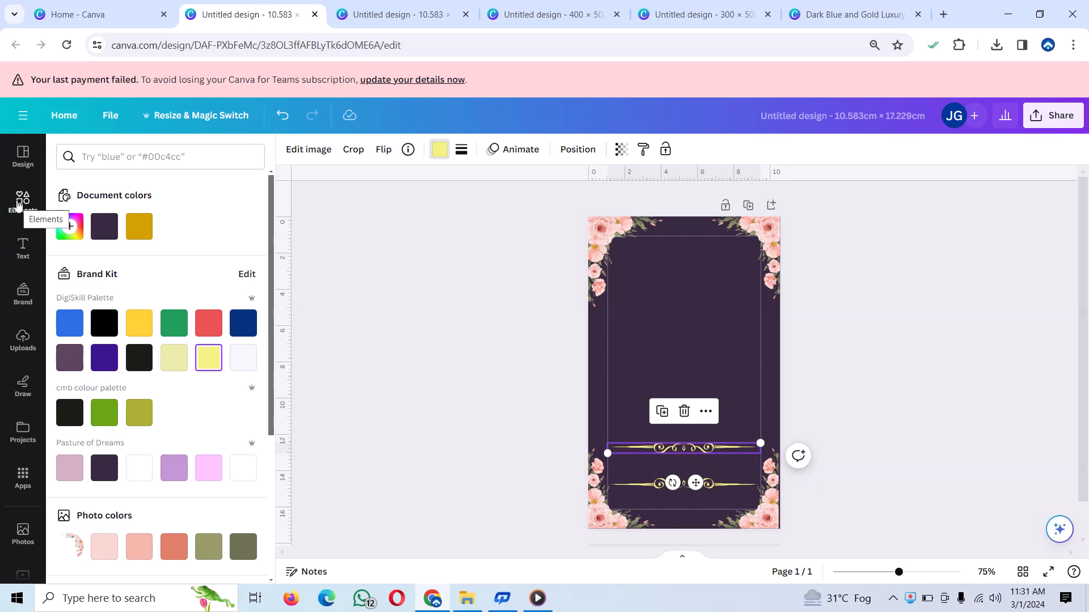
Search the elements for "design line" and add the straight gold line graphic with a central ornament and diamond ends.
left_click(20, 202)
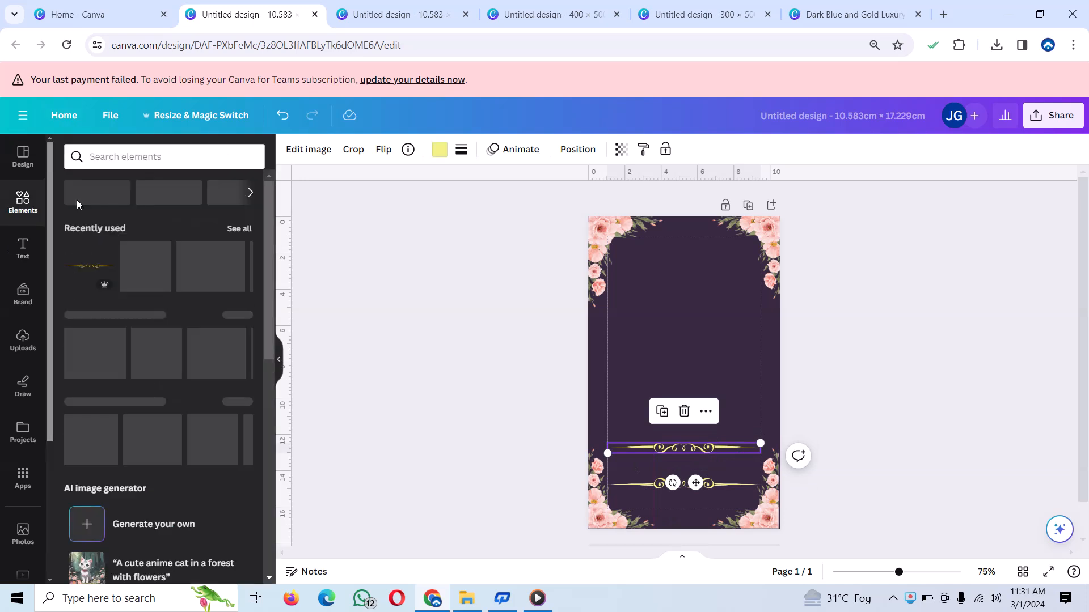
left_click(207, 157)
type("d")
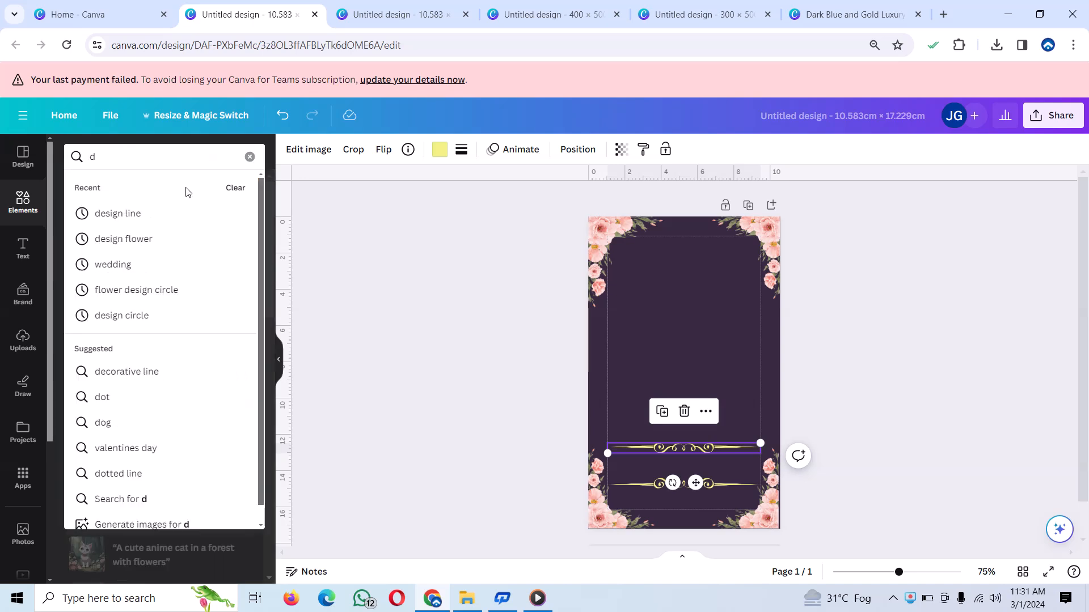
left_click(117, 213)
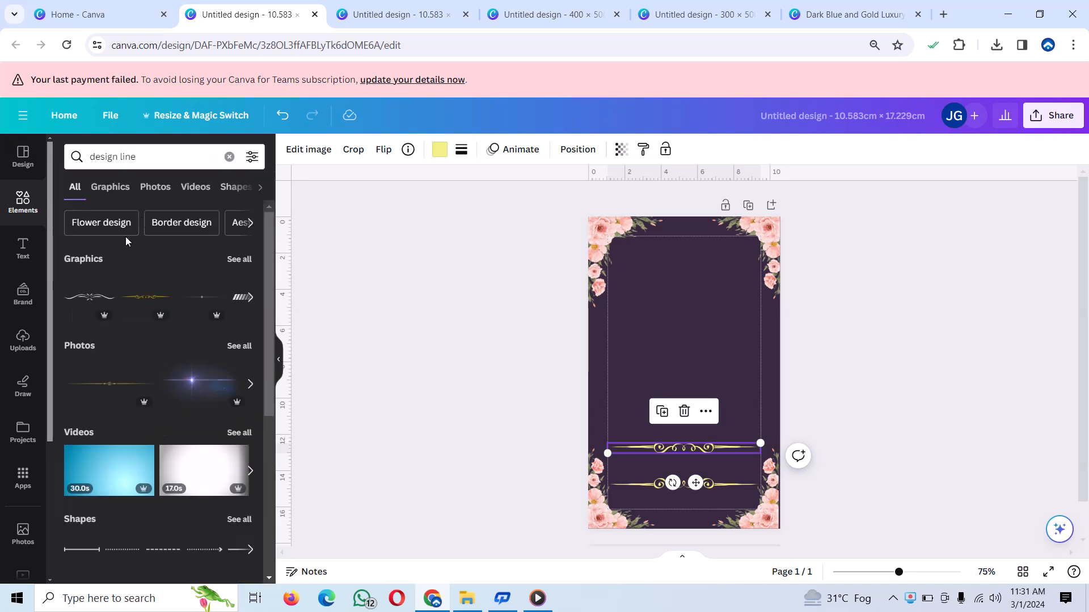
left_click(240, 260)
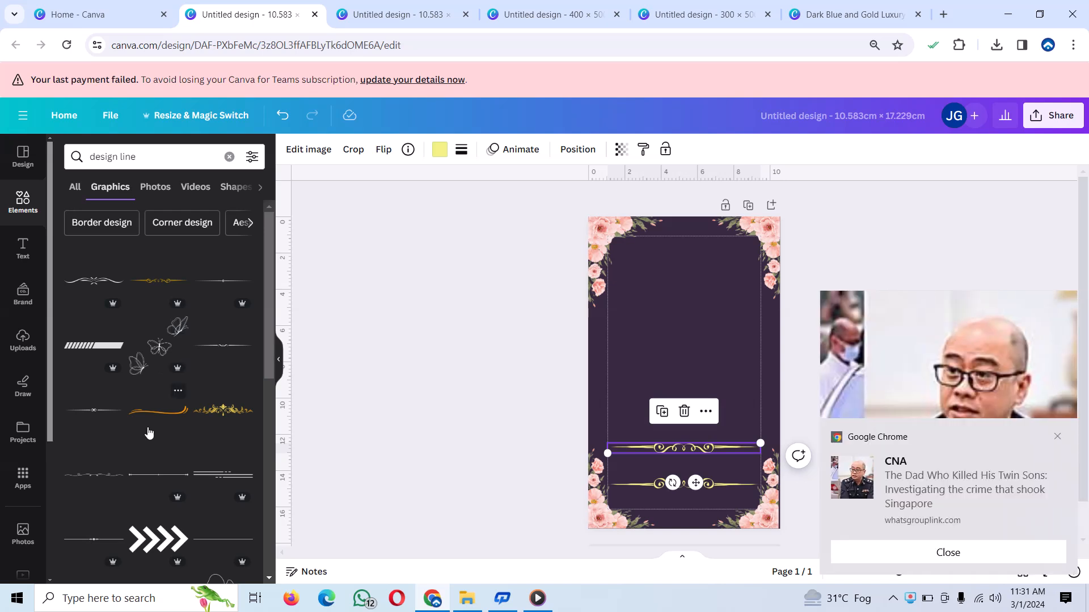
scroll(149, 433, "down", 3)
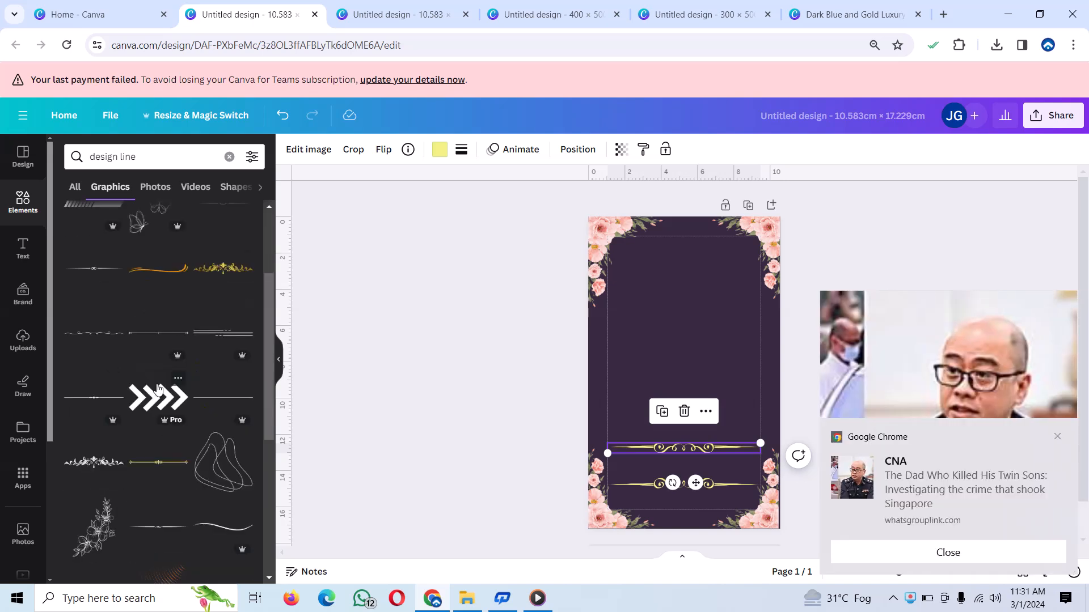
left_click(169, 464)
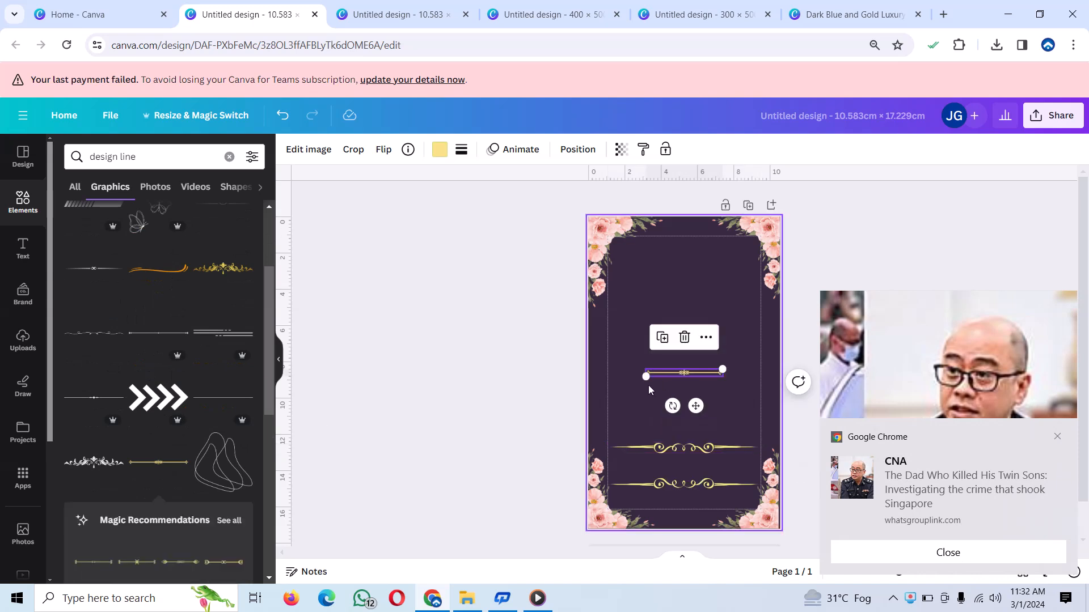
Rotate the straight gold line upright and scale it to about 6 cm long.
left_click_drag(646, 376, 464, 429)
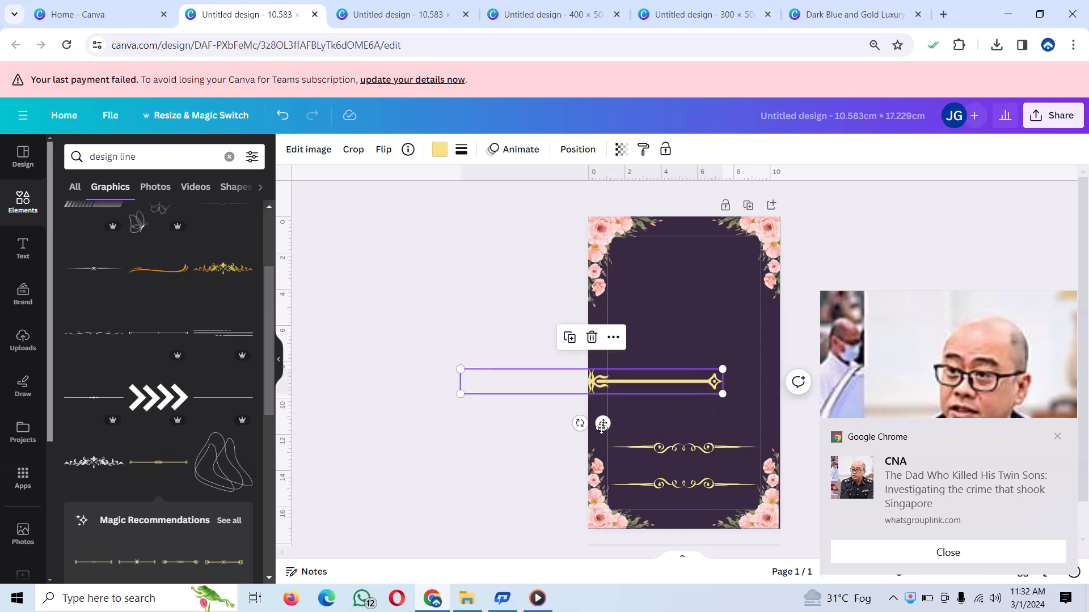
left_click_drag(665, 386, 723, 354)
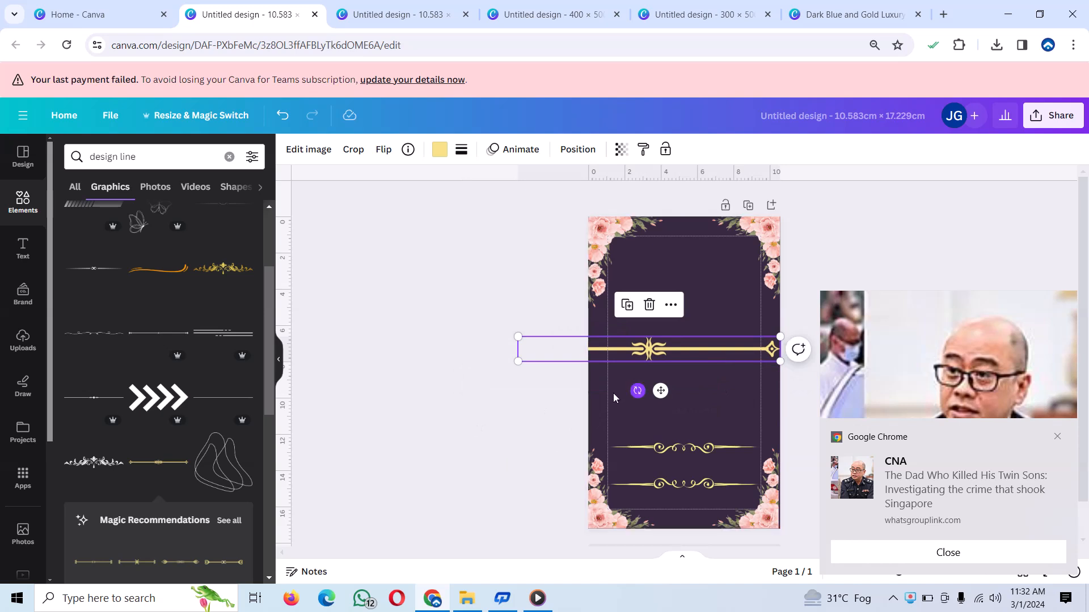
left_click_drag(637, 391, 578, 337)
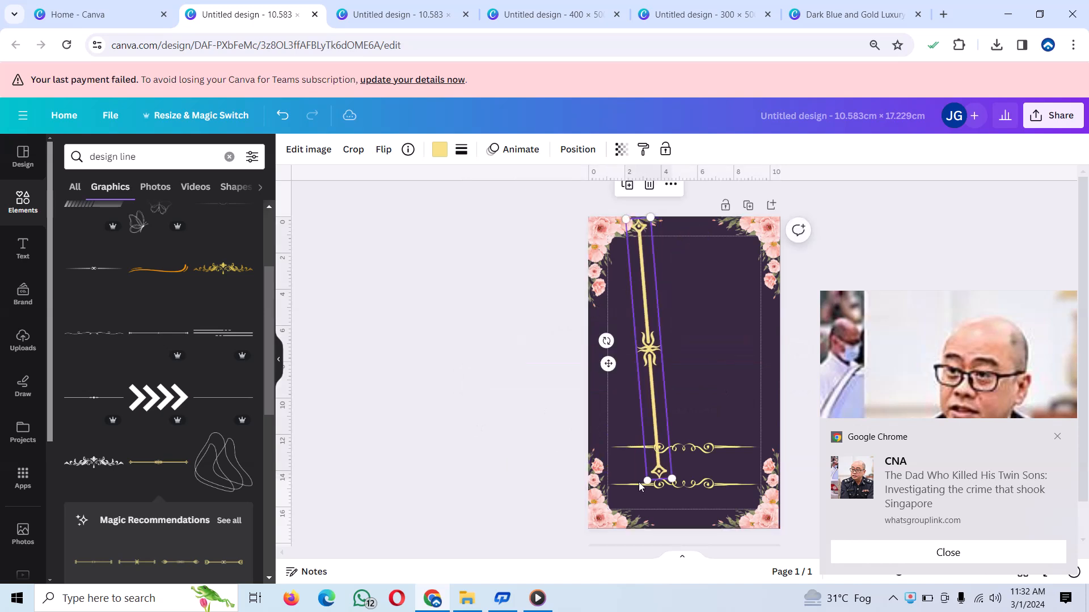
left_click_drag(672, 479, 686, 360)
left_click_drag(648, 317, 644, 344)
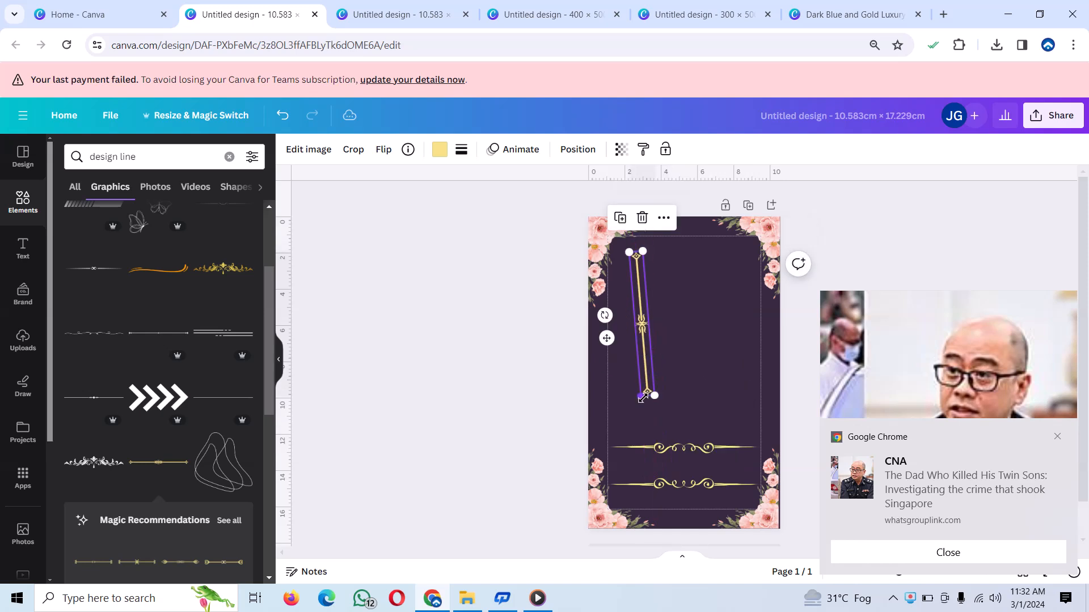
left_click_drag(651, 390, 654, 370)
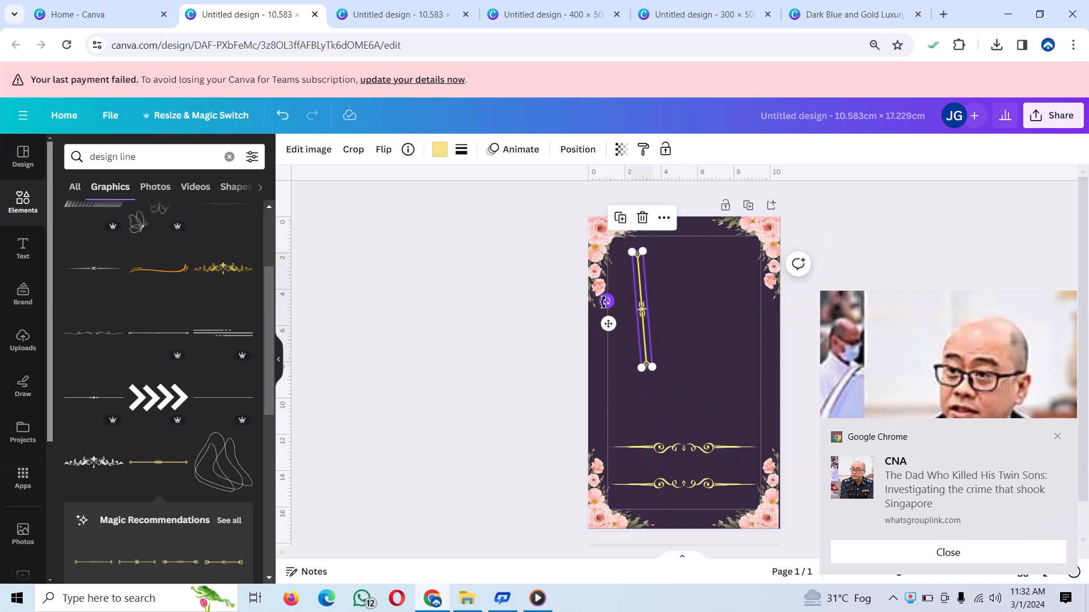
left_click_drag(604, 301, 605, 300)
Place the upright gold line along the page's left margin and a duplicate along the right margin at the same height.
left_click_drag(634, 342, 757, 376)
left_click(591, 271)
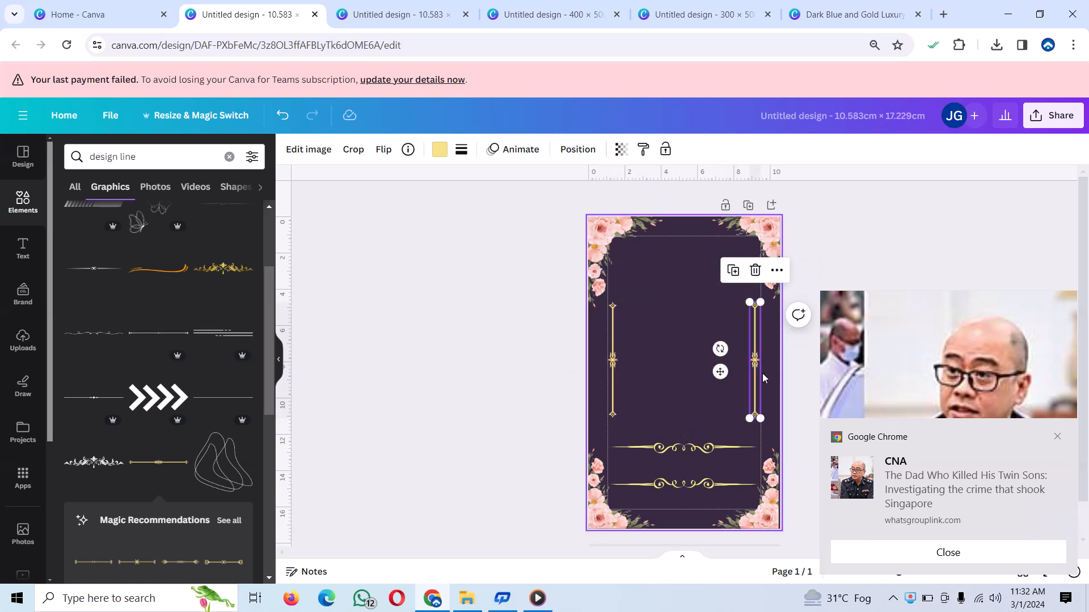
Add the gold line graphic with a glowing round centre ornament from the design line results to the page.
scroll(104, 356, "up", 2)
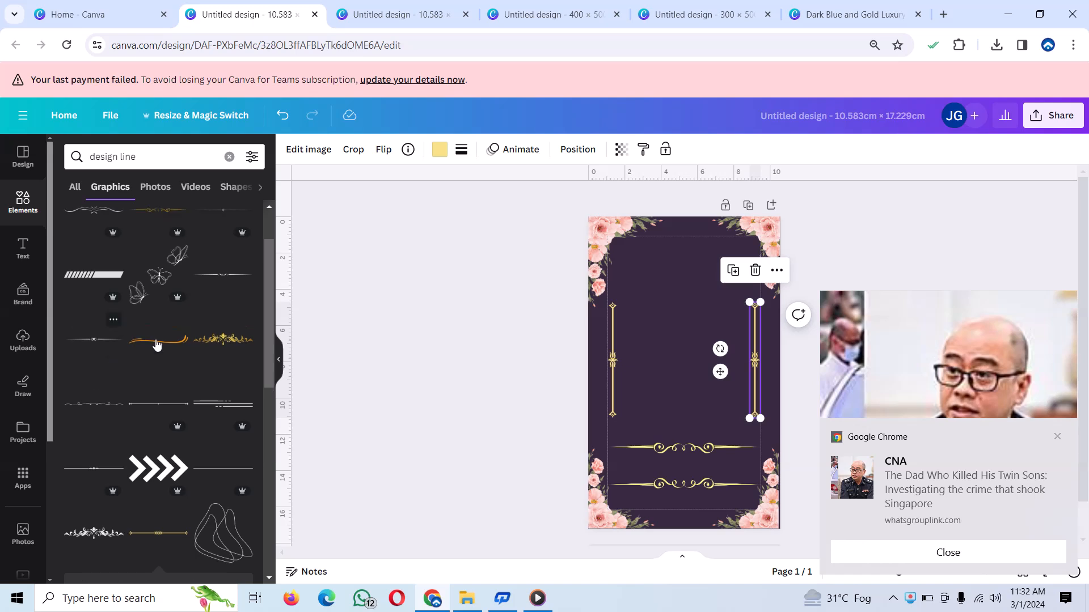
scroll(157, 345, "down", 5)
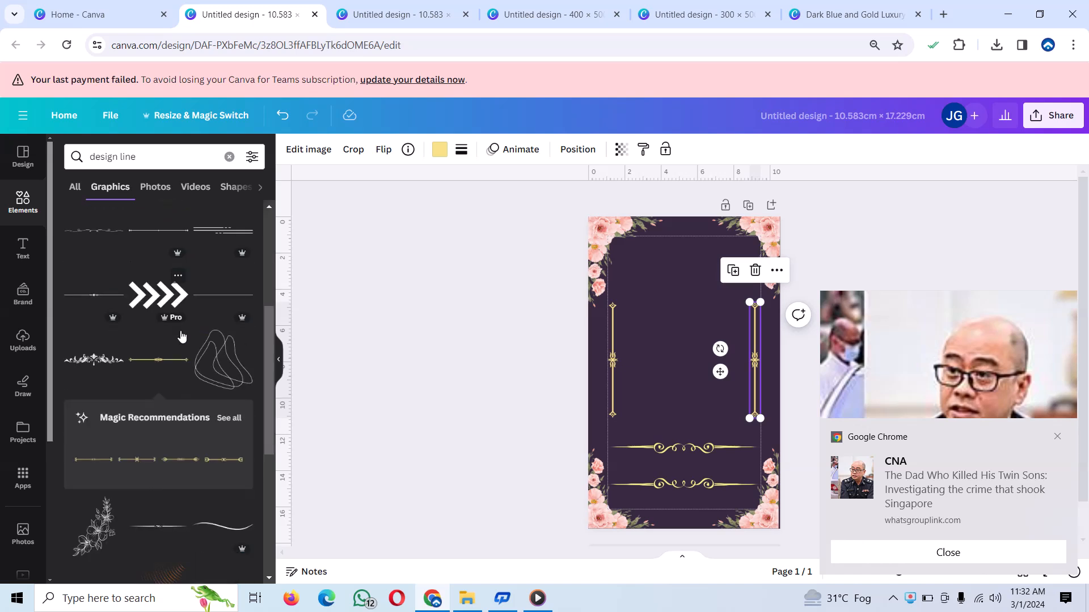
scroll(182, 337, "down", 5)
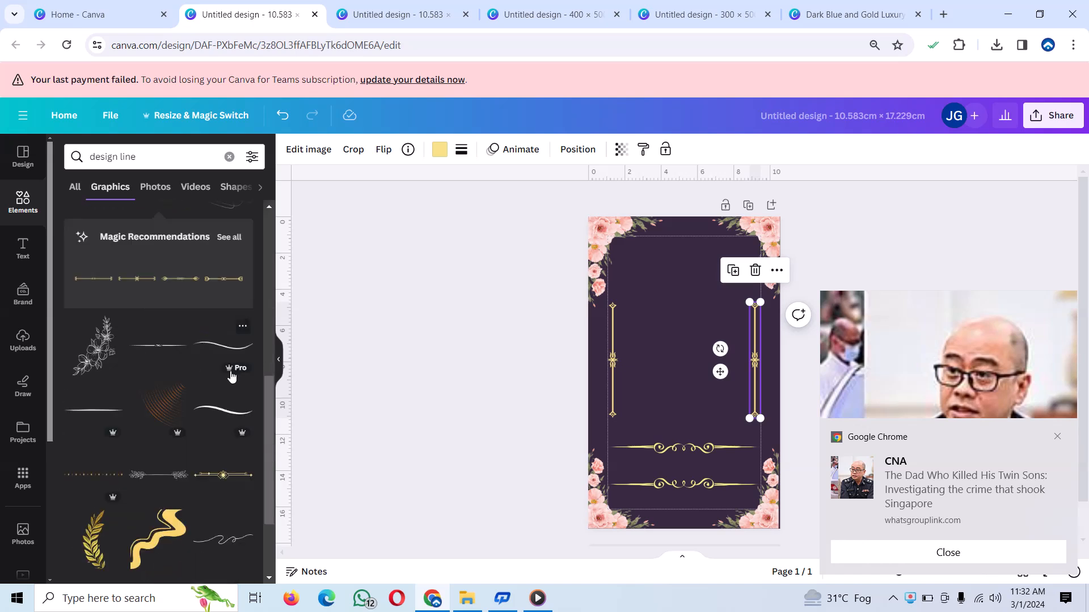
scroll(227, 371, "down", 4)
left_click(222, 354)
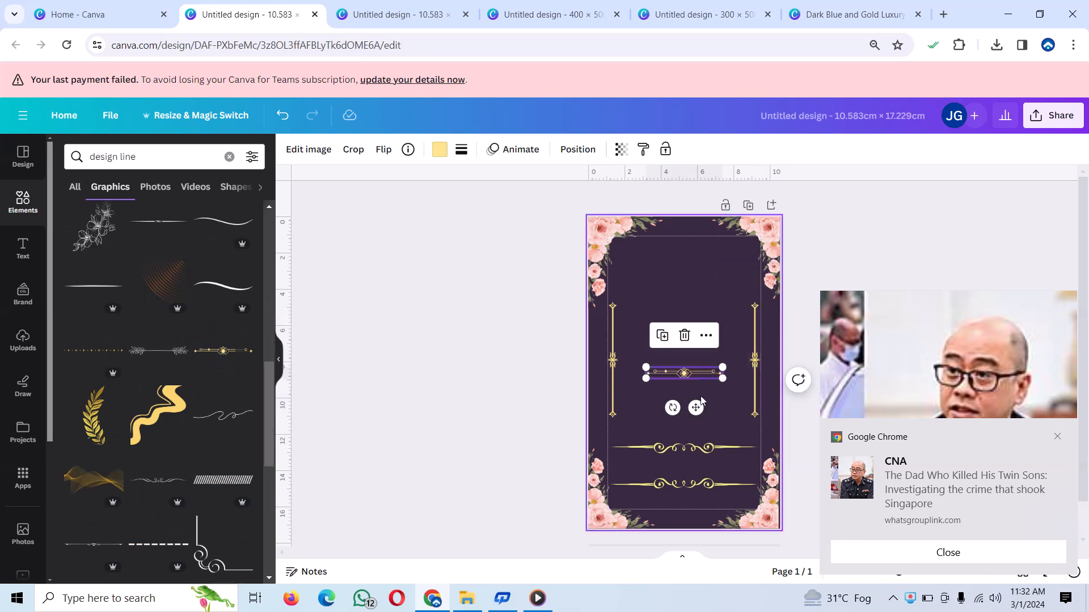
Centre the gold line with the glowing ornament near the page's upper edge and shift the lowest gold flourish slightly down.
left_click_drag(696, 407, 694, 278)
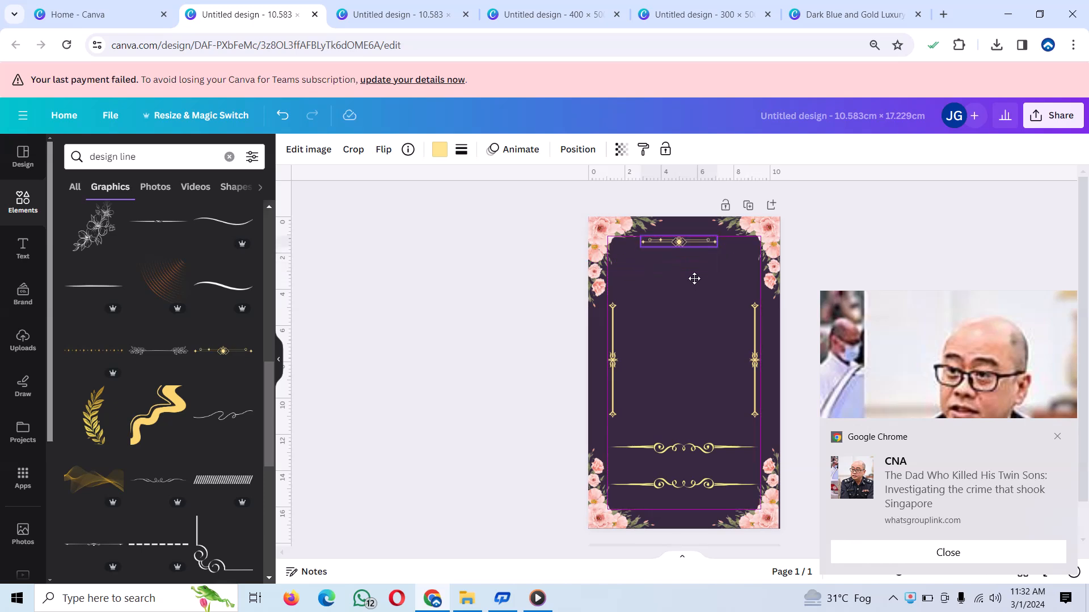
left_click_drag(694, 279, 690, 286)
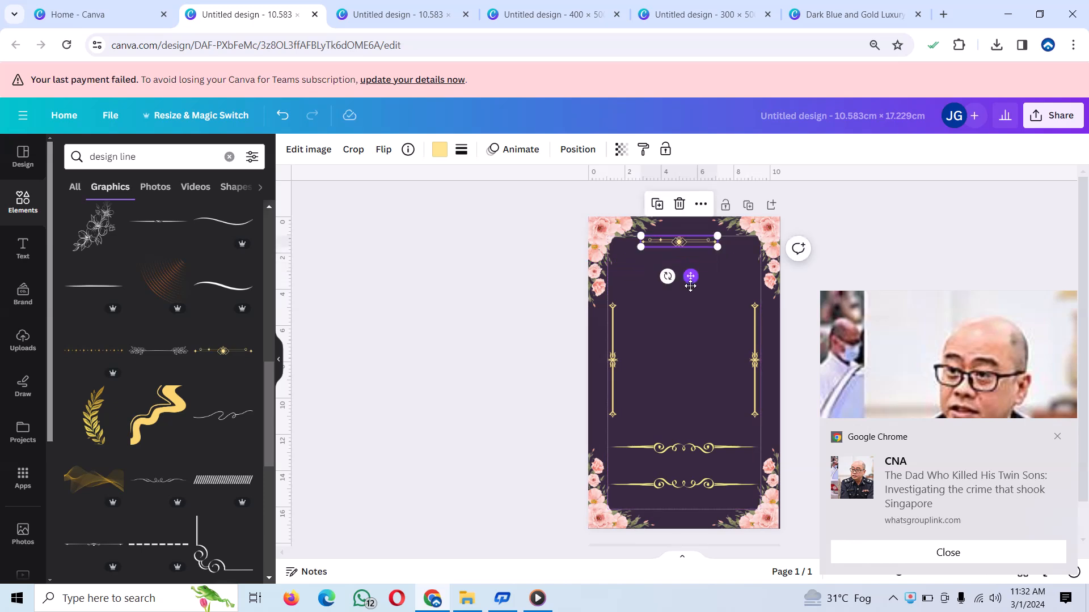
left_click(686, 485)
left_click_drag(686, 485, 686, 493)
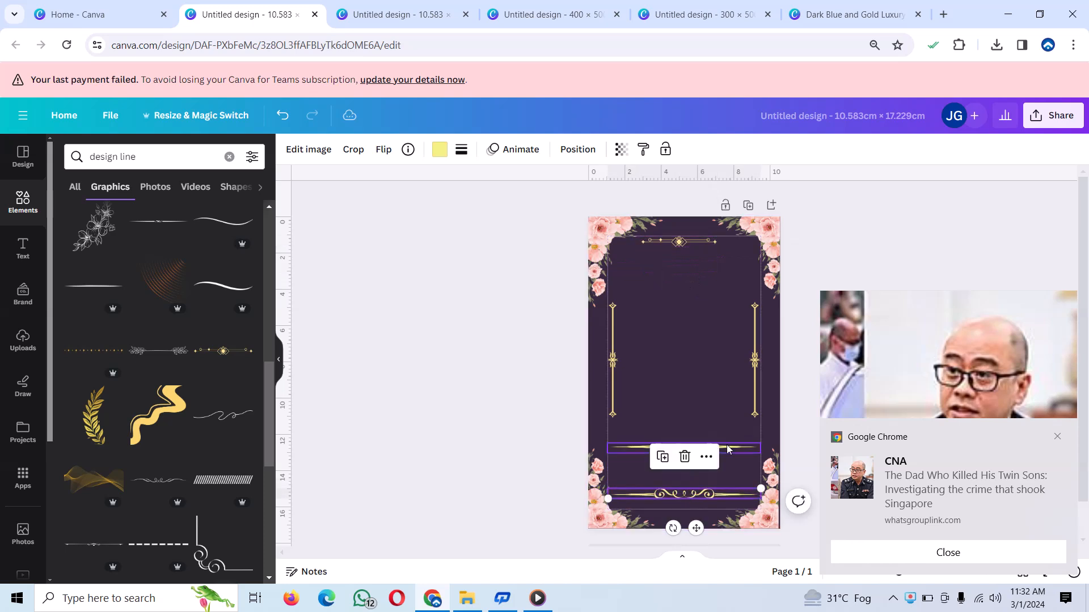
left_click_drag(728, 449, 728, 443)
Search the elements for "design circle" and add the black floral wreath graphic split by two horizontal lines.
left_click(25, 196)
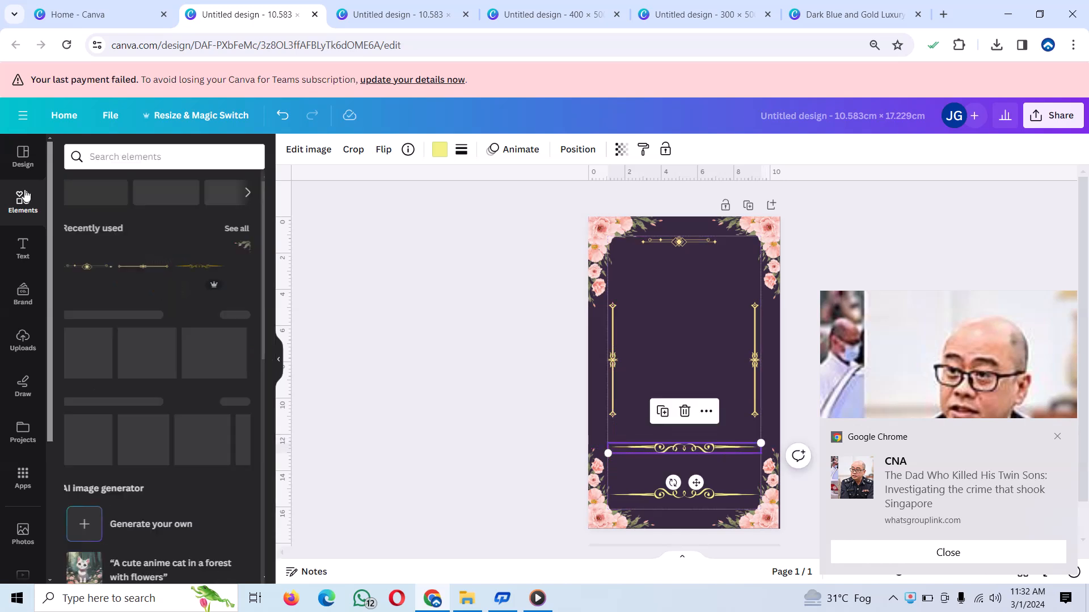
left_click(237, 152)
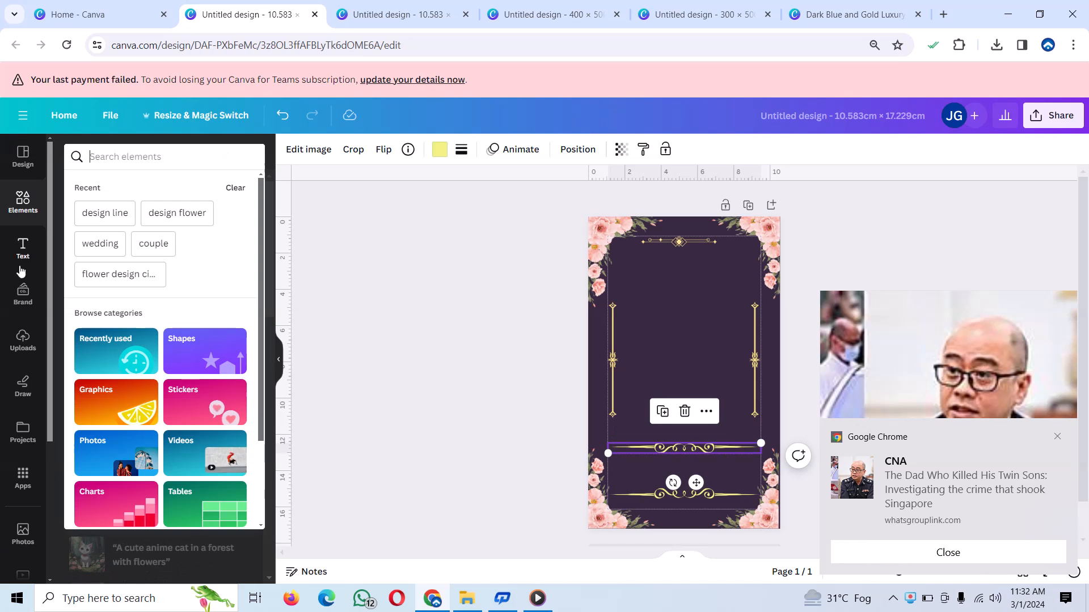
type("de")
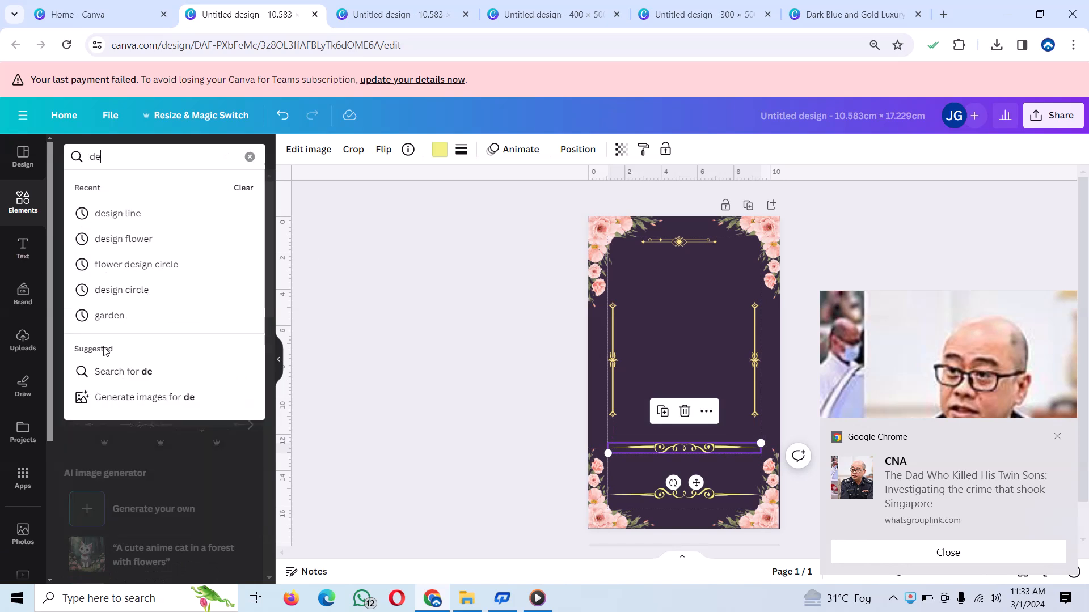
left_click(139, 290)
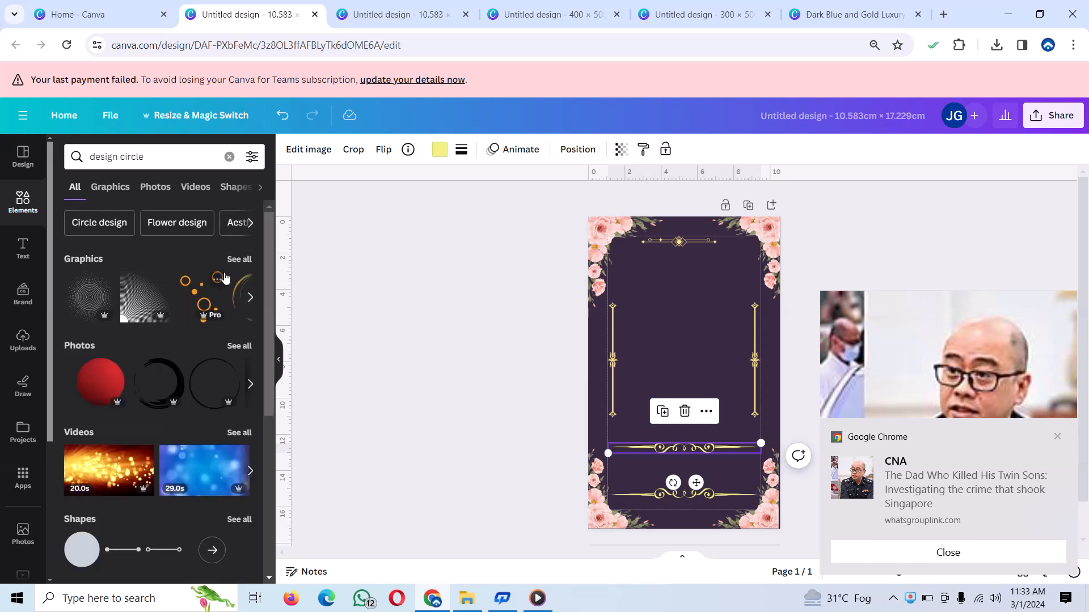
left_click(232, 258)
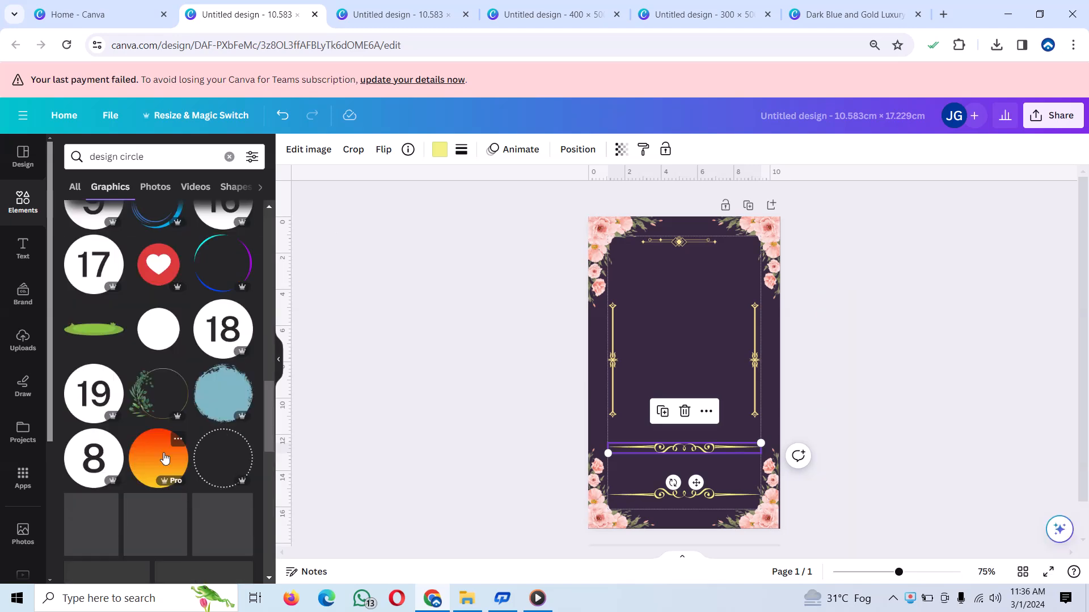
scroll(170, 450, "down", 1)
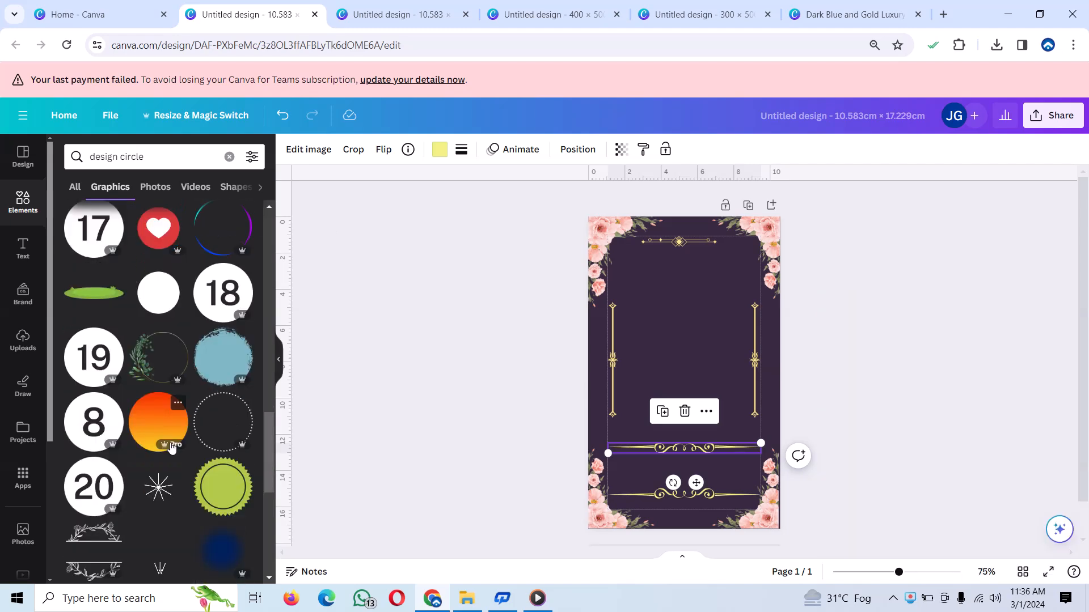
scroll(172, 448, "down", 5)
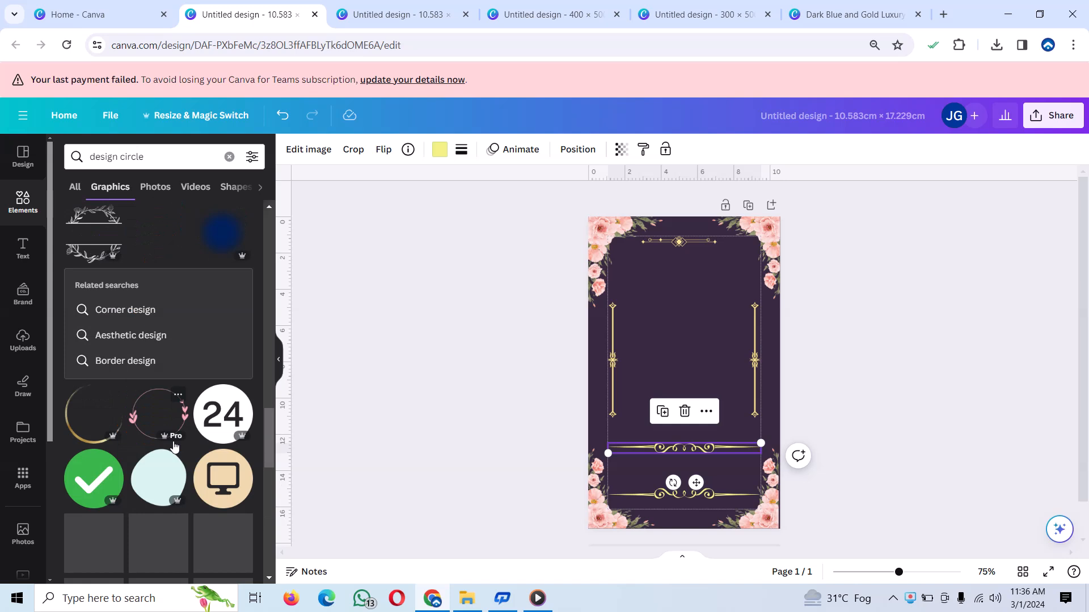
scroll(149, 369, "up", 2)
left_click(89, 302)
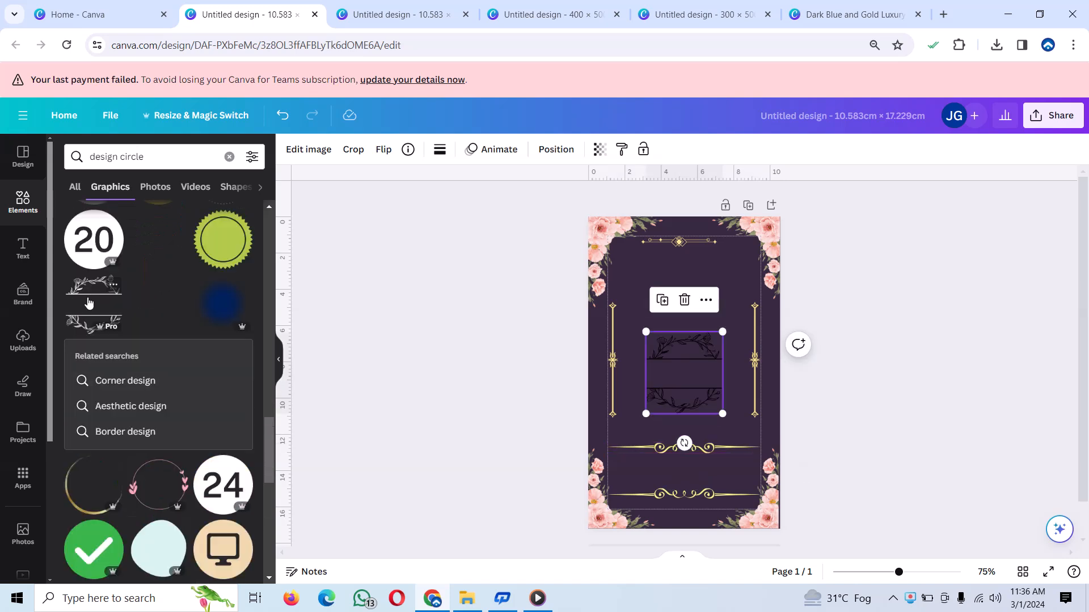
scroll(230, 462, "up", 1)
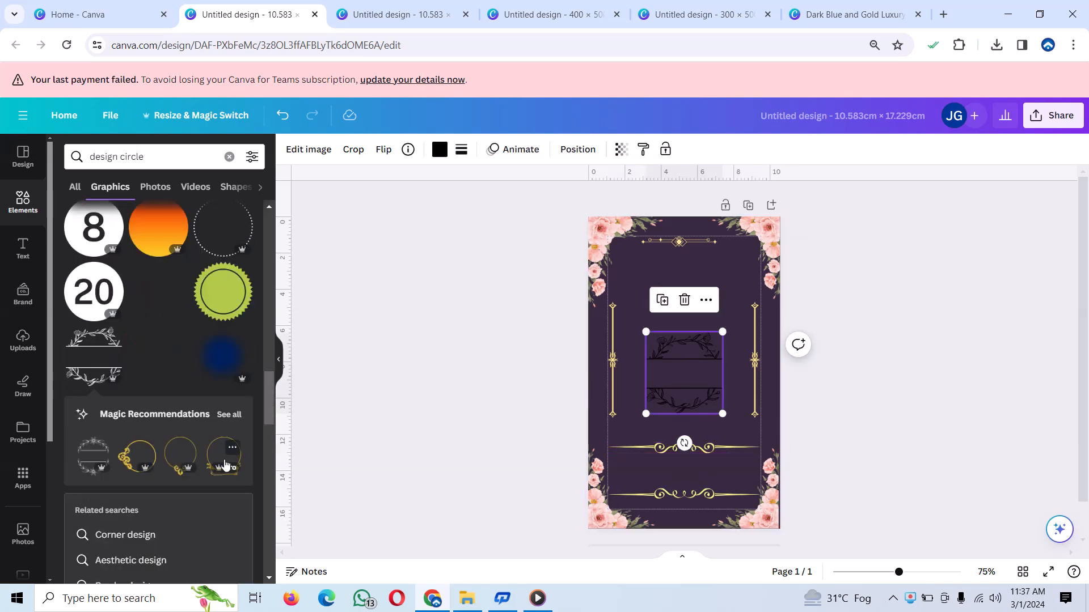
left_click(220, 455)
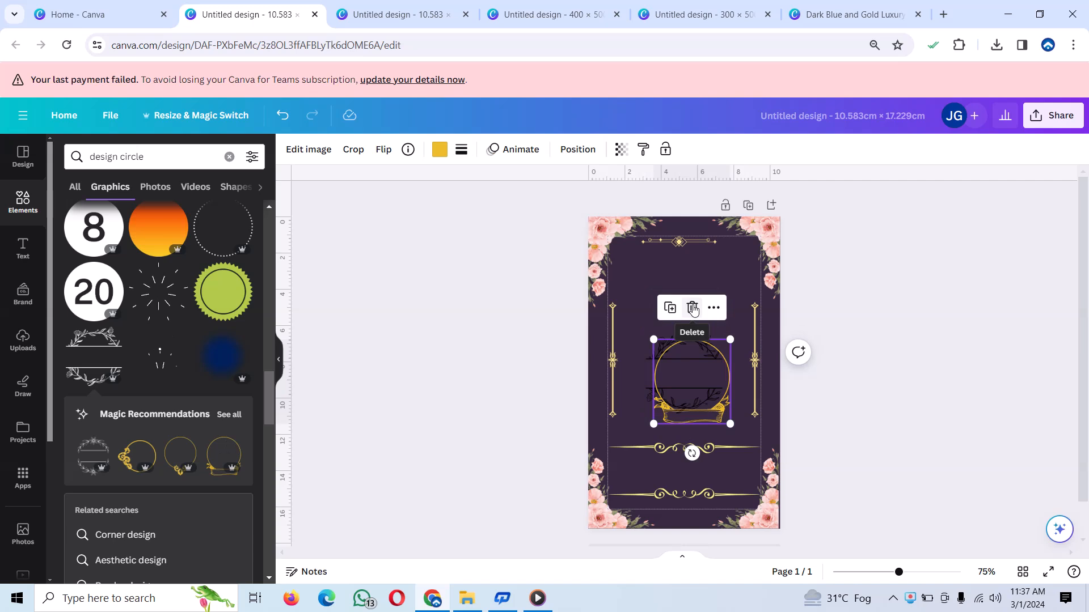
left_click_drag(695, 351, 688, 356)
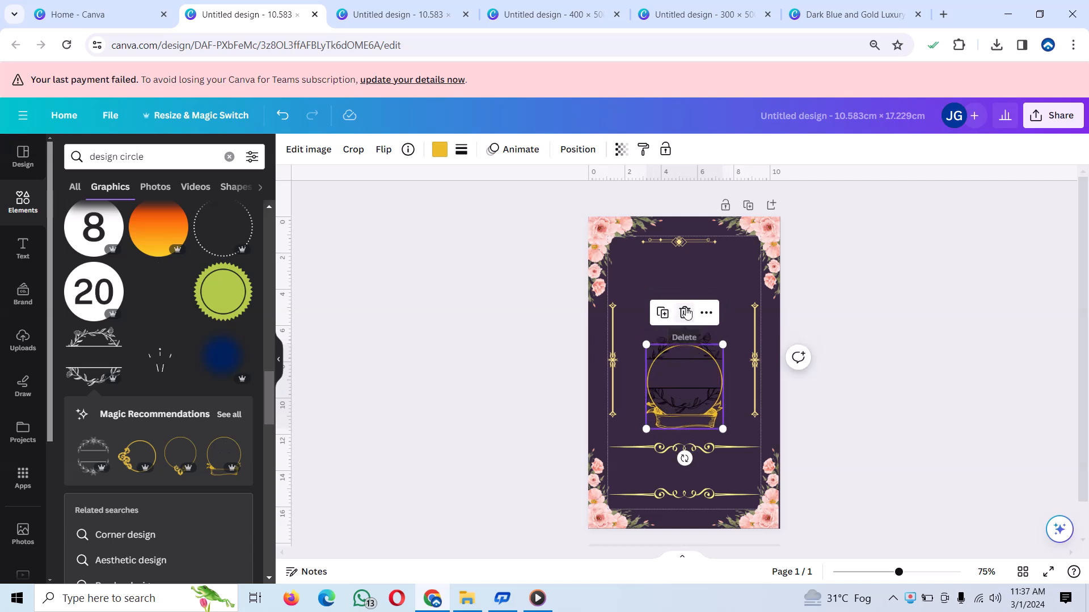
key("Delete")
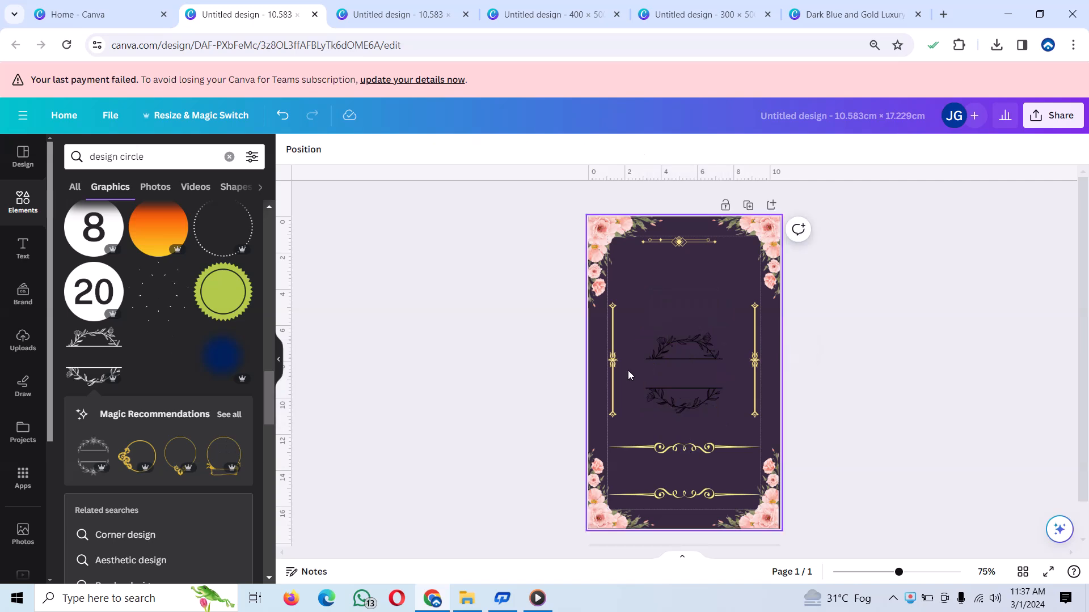
Recolour the floral wreath with the document's pale gold, enlarge it to about 5 cm wide and centre it between the upright lines.
left_click(652, 369)
left_click(439, 150)
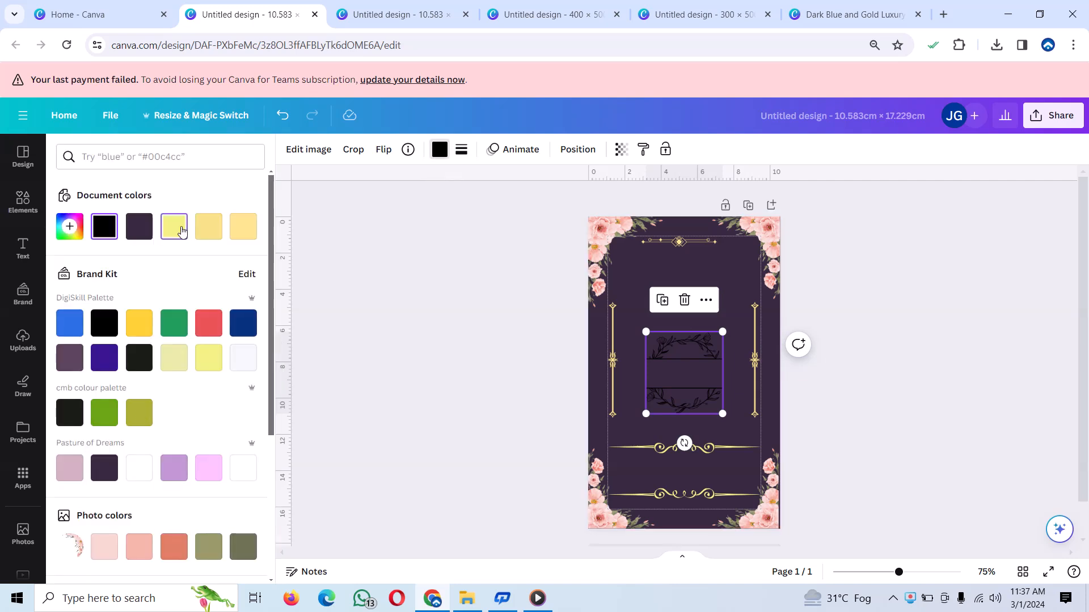
left_click(181, 229)
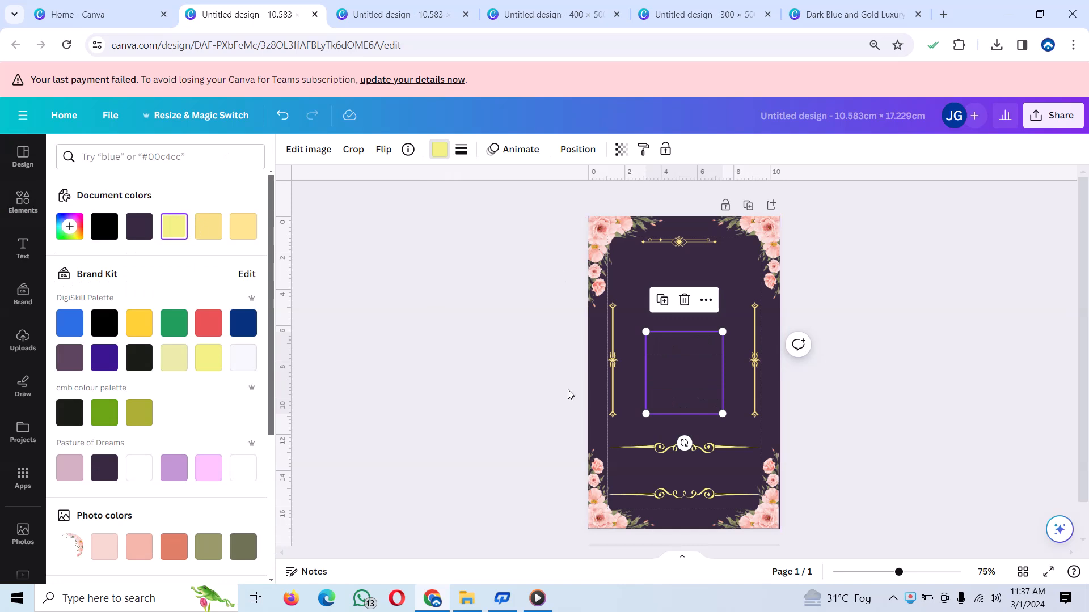
left_click(209, 227)
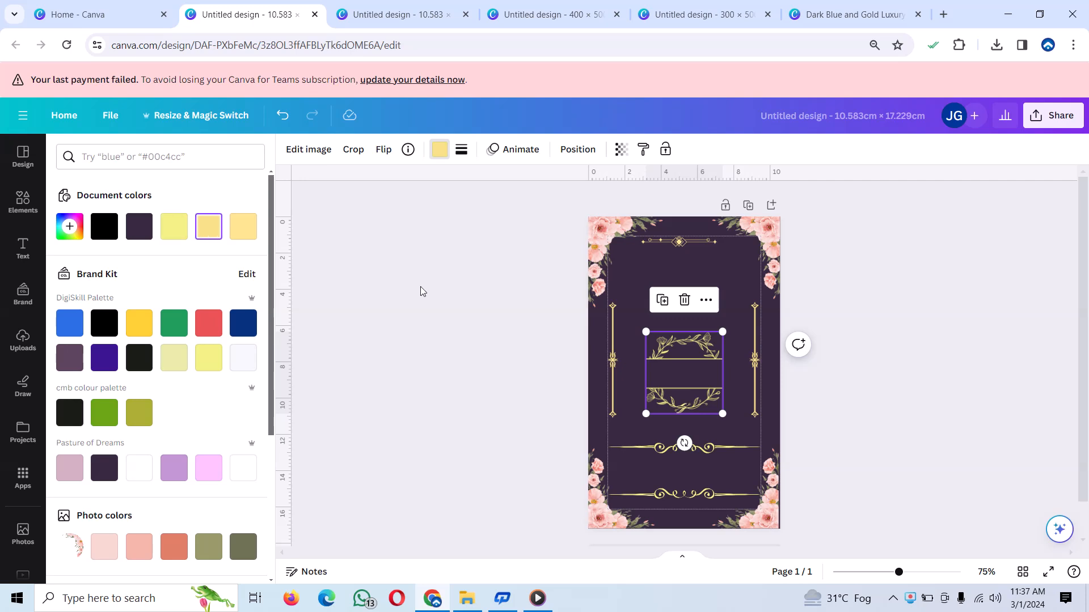
left_click_drag(720, 332, 740, 315)
left_click_drag(702, 374, 688, 386)
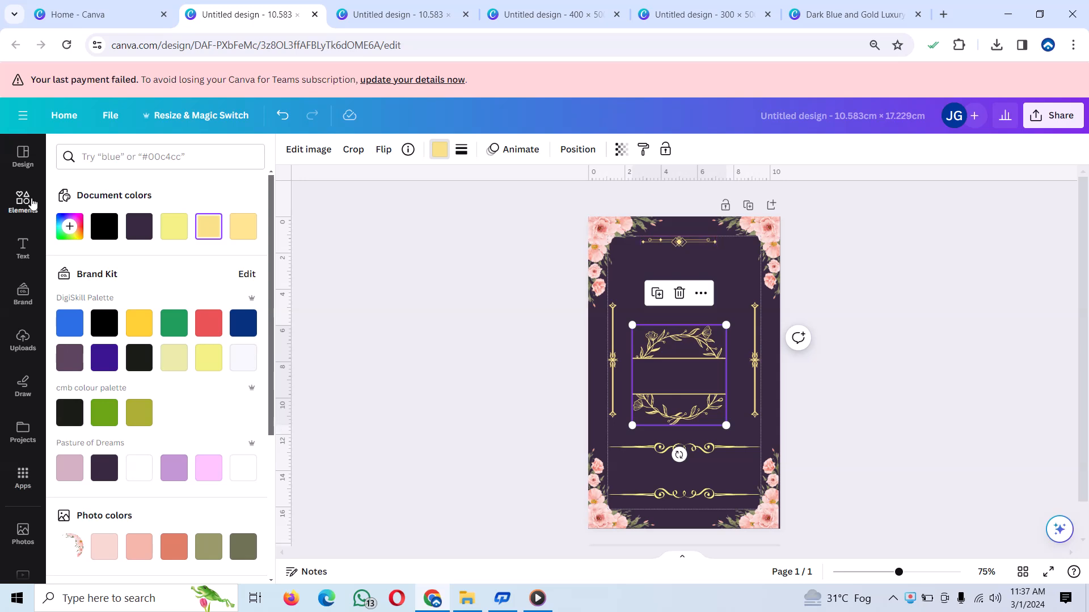
Search the elements for "frame", add the circular photo frame and shrink it to about 4.3 cm, centred inside the floral wreath.
left_click(32, 204)
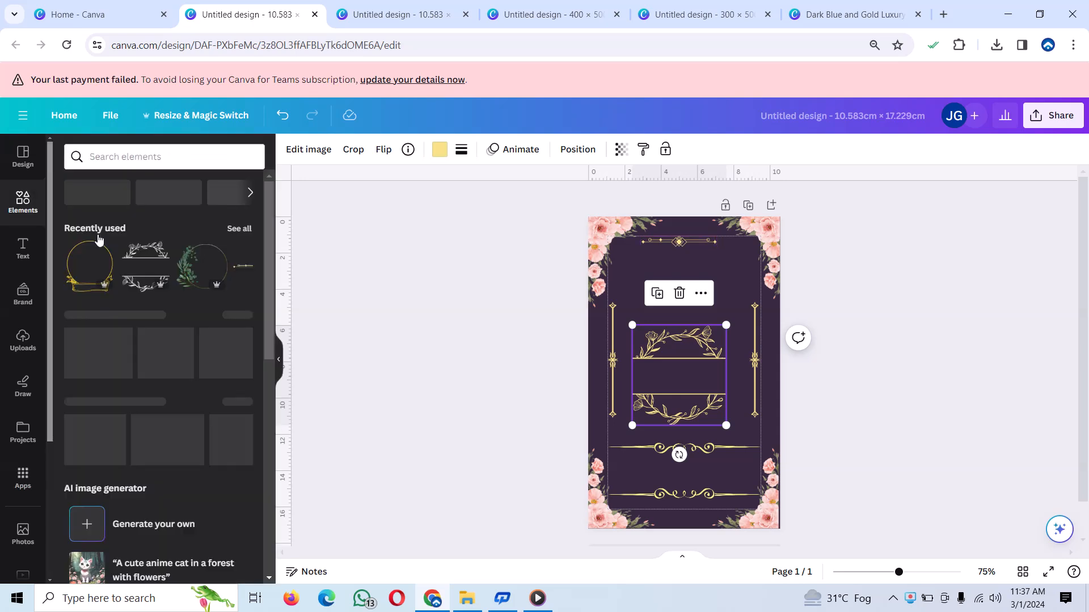
left_click(216, 153)
type("f")
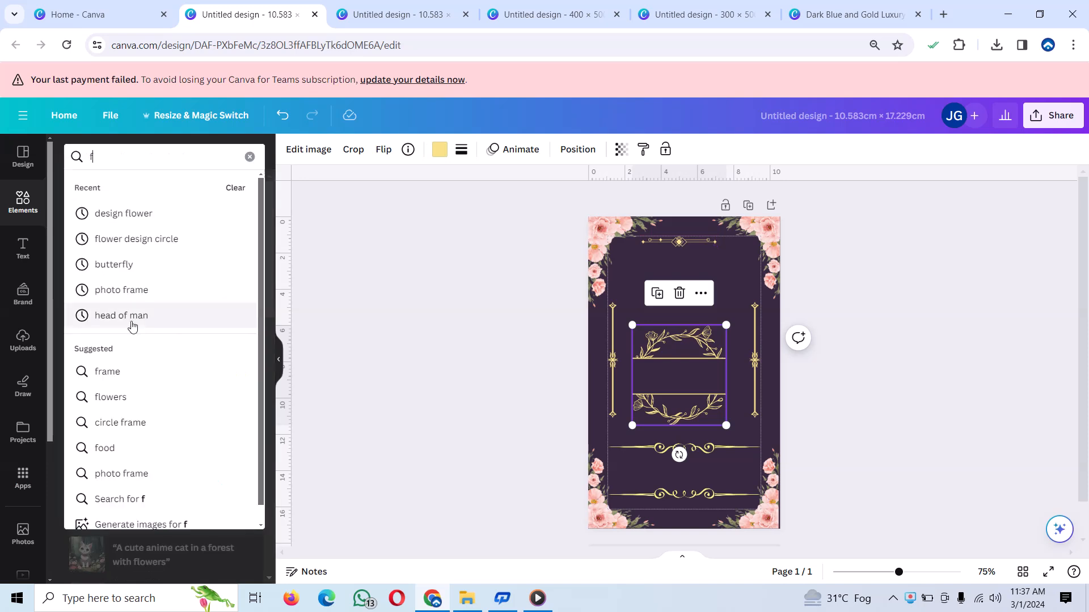
left_click(128, 373)
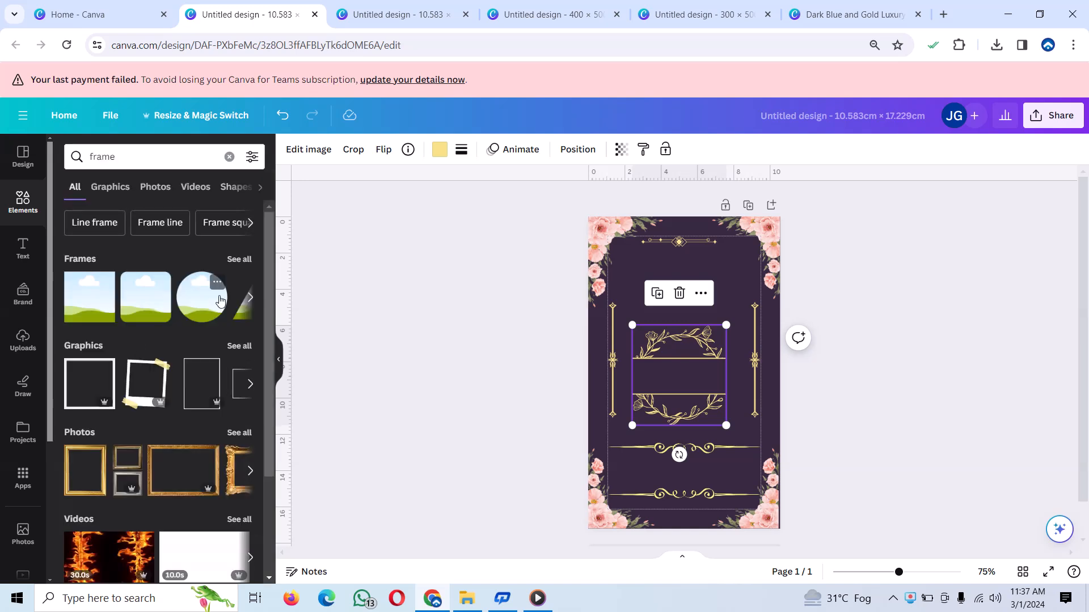
left_click(219, 300)
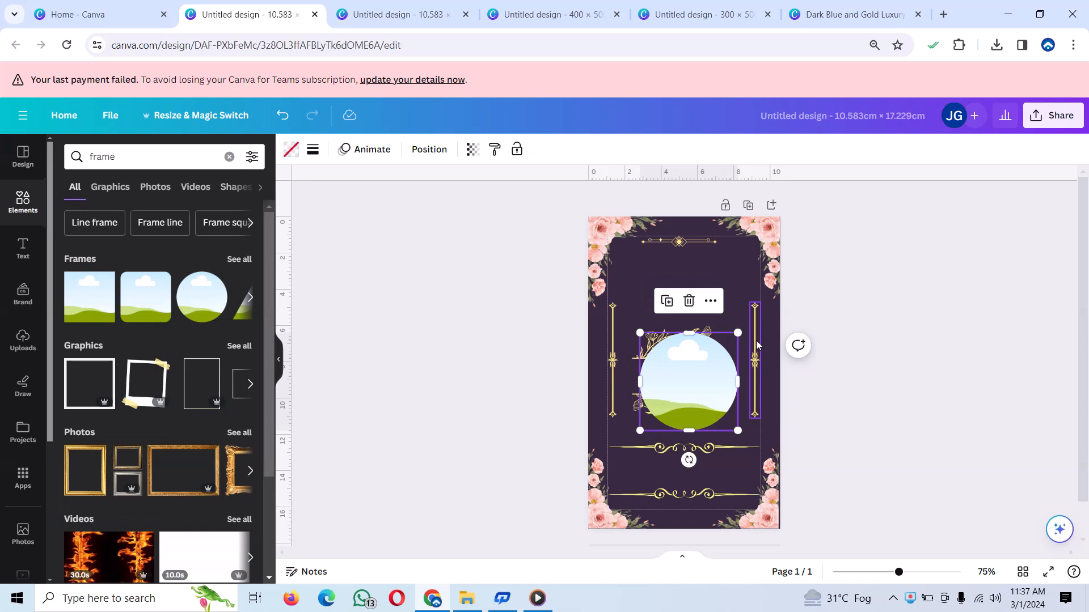
left_click_drag(733, 332, 717, 353)
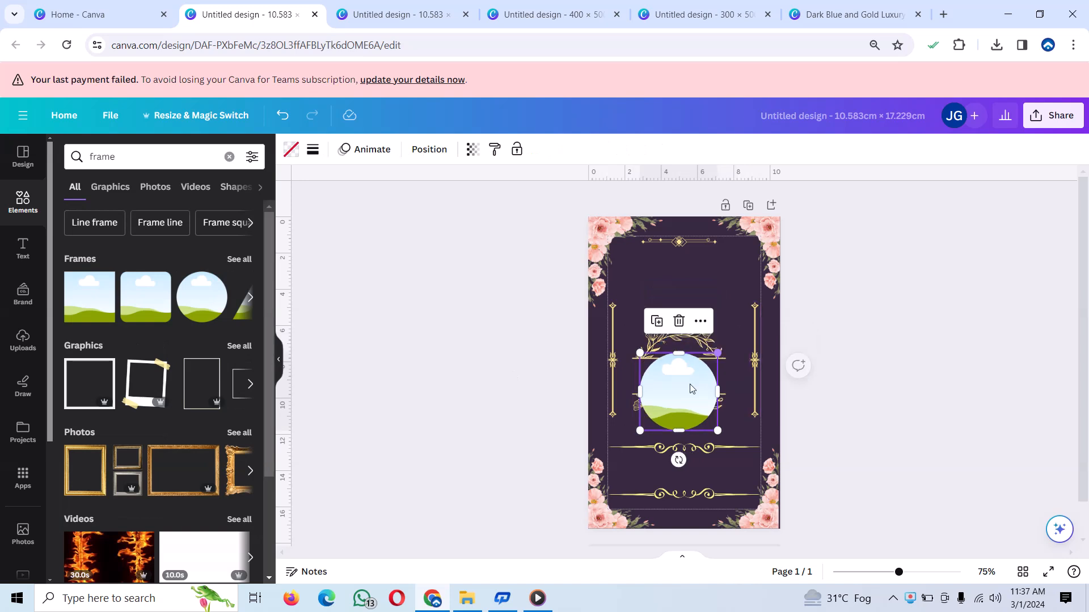
left_click_drag(691, 389, 676, 383)
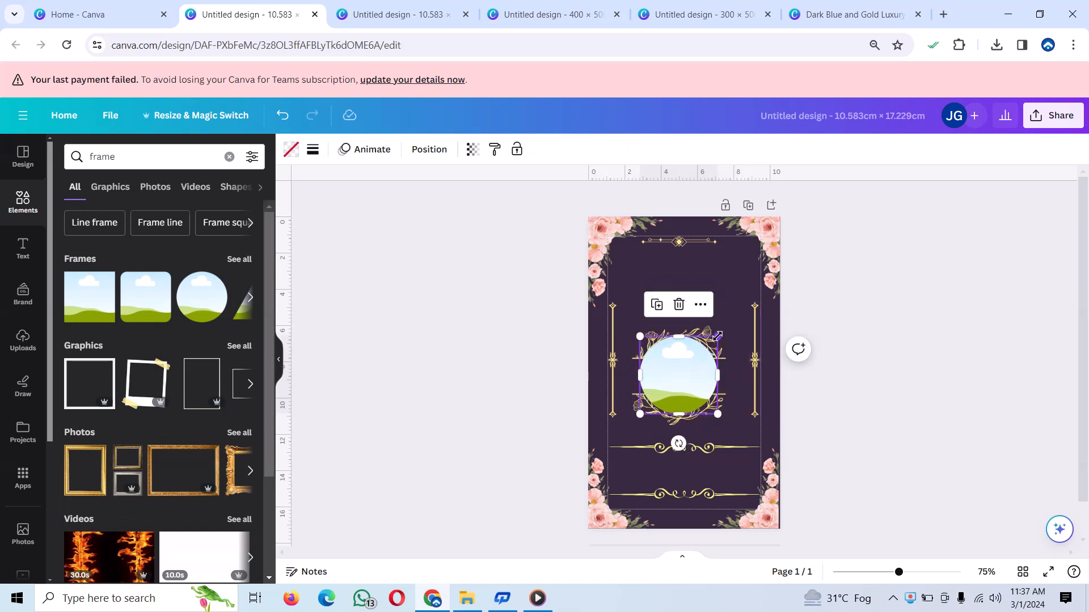
Scale the gold wreath down to about 4.7 cm wide so it fits closely around the circular photo frame, and centre it.
left_click(723, 372)
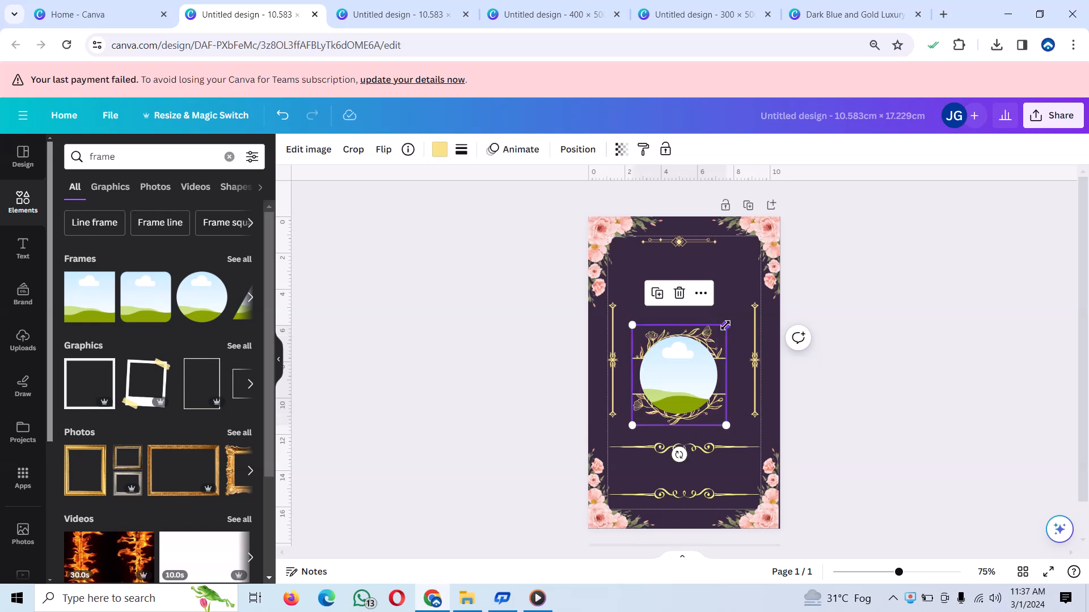
left_click_drag(725, 325, 720, 330)
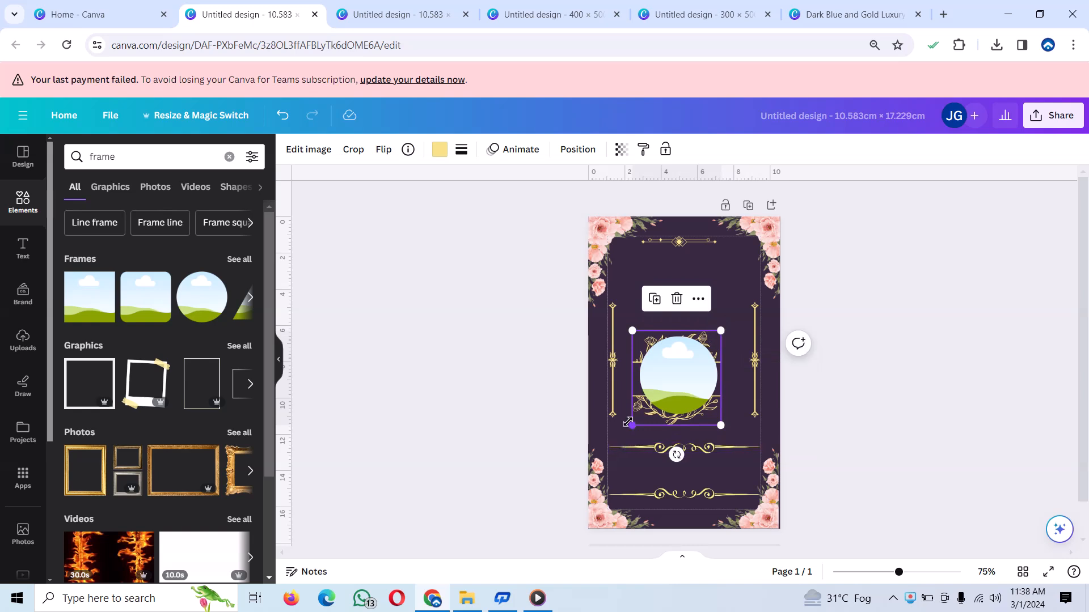
left_click_drag(631, 424, 632, 419)
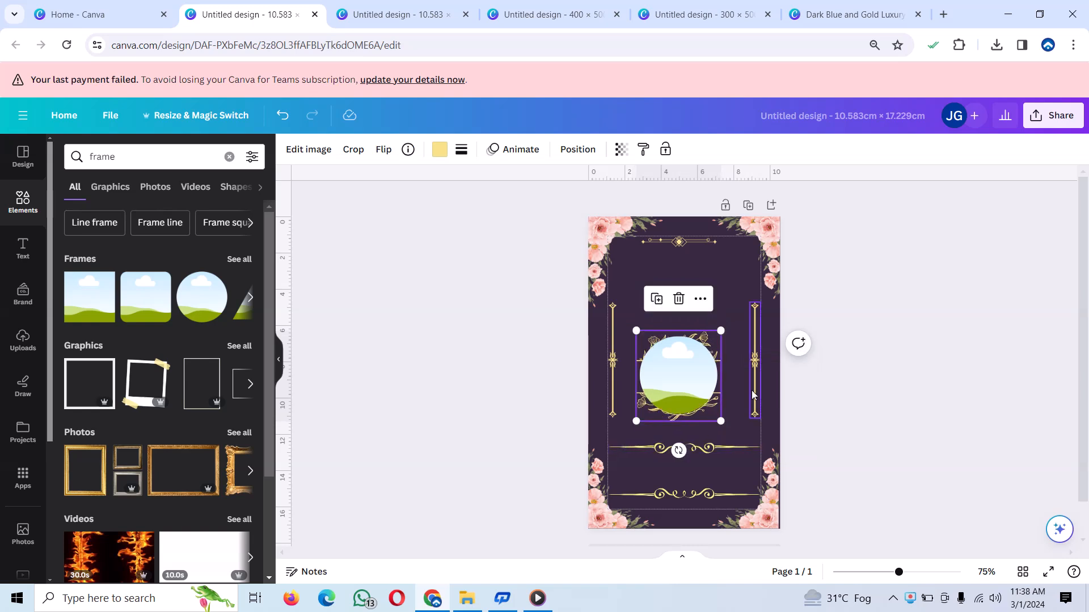
left_click_drag(689, 386, 688, 381)
left_click(643, 289)
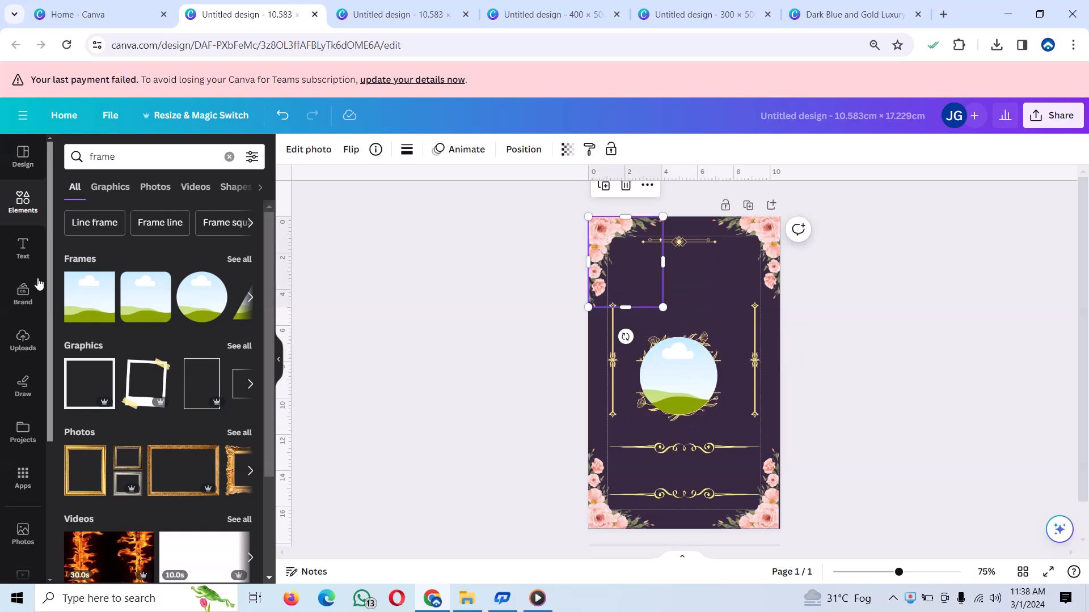
Add the recently used photo of the wedding couple standing in a golden field and place it inside the circular frame.
left_click(19, 202)
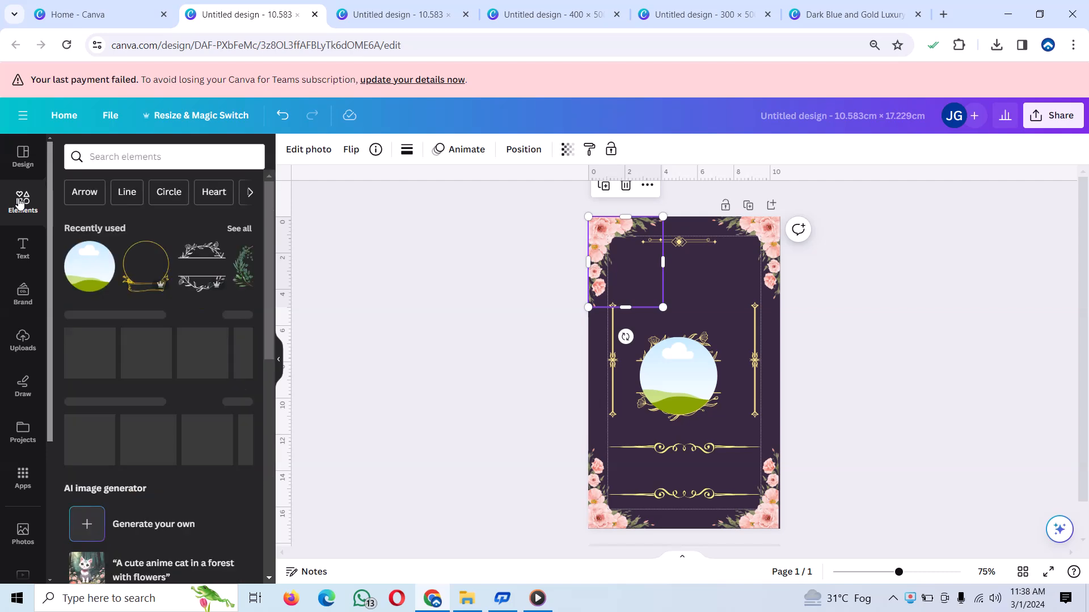
left_click(239, 229)
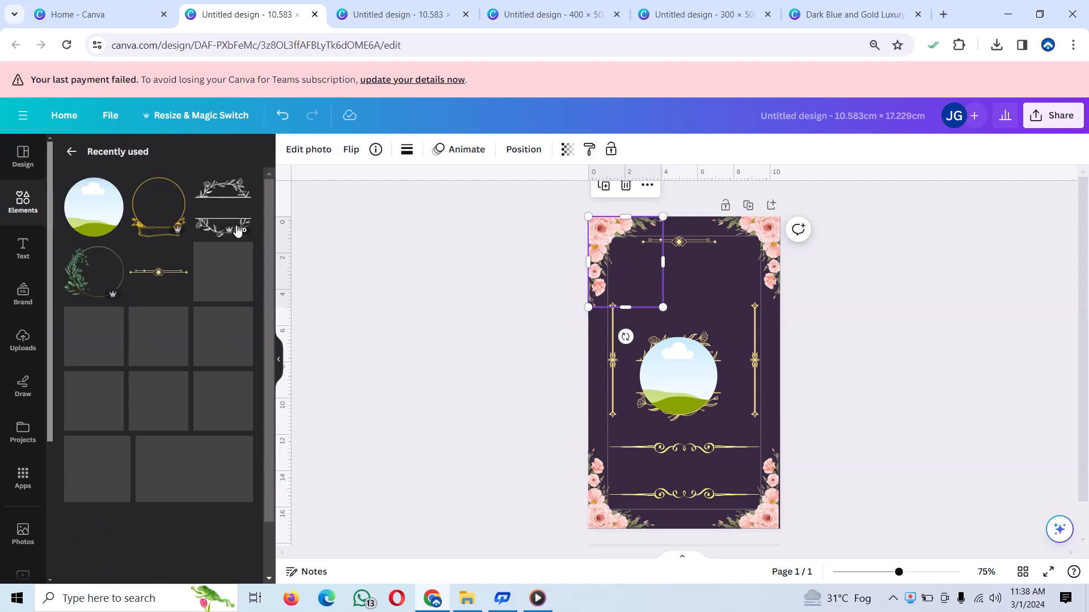
scroll(220, 390, "down", 3)
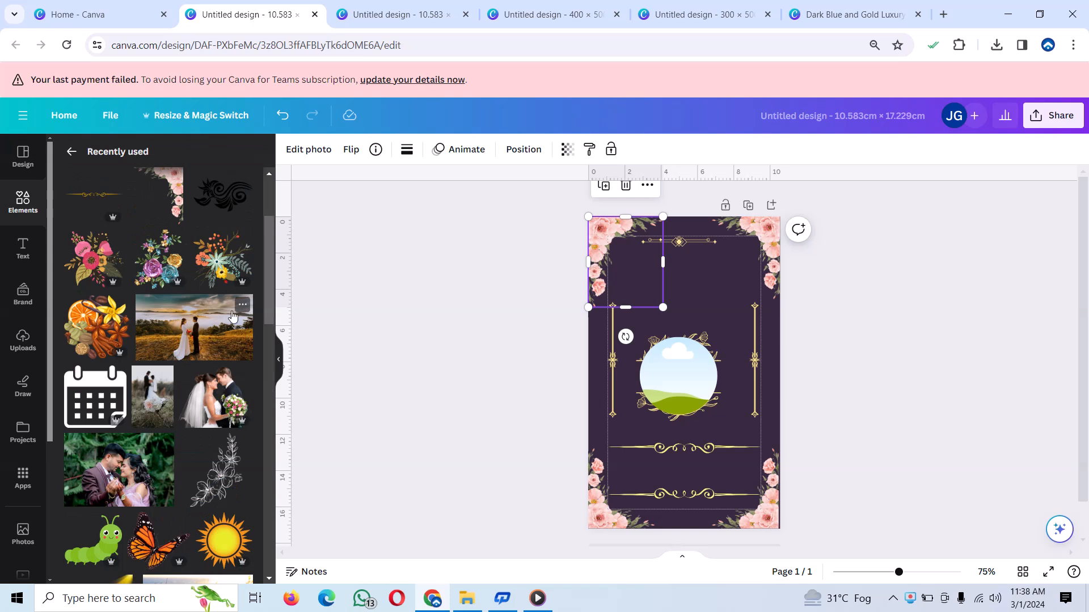
left_click(194, 342)
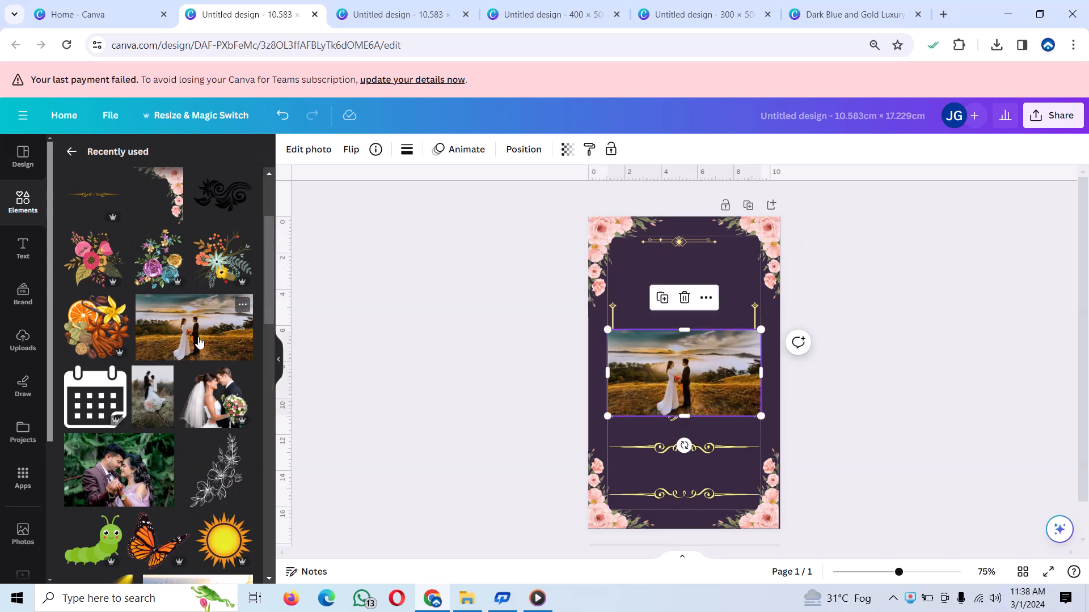
left_click_drag(696, 379, 651, 387)
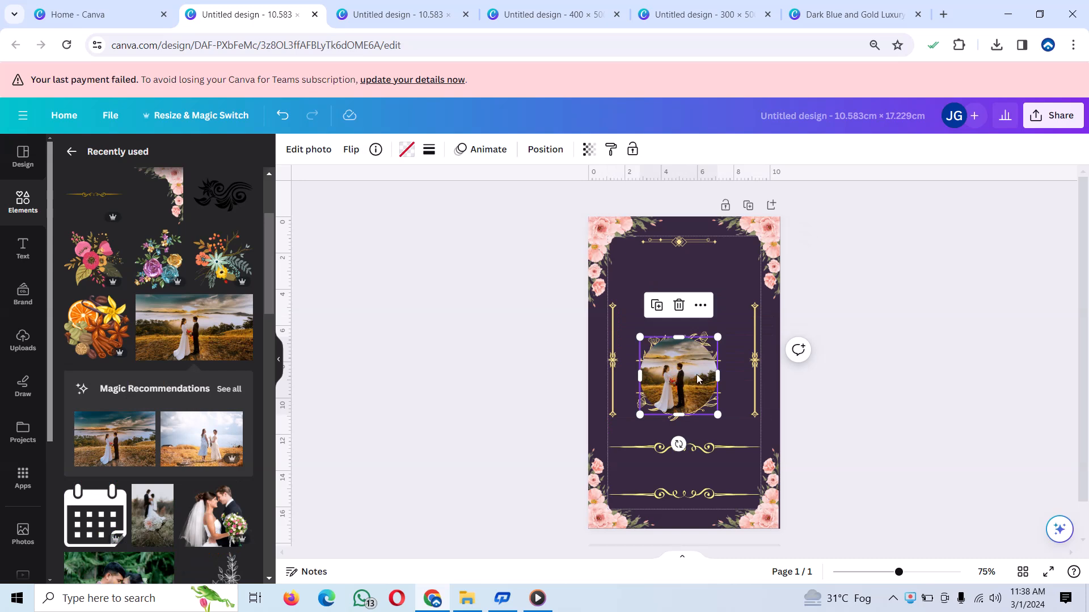
left_click(872, 281)
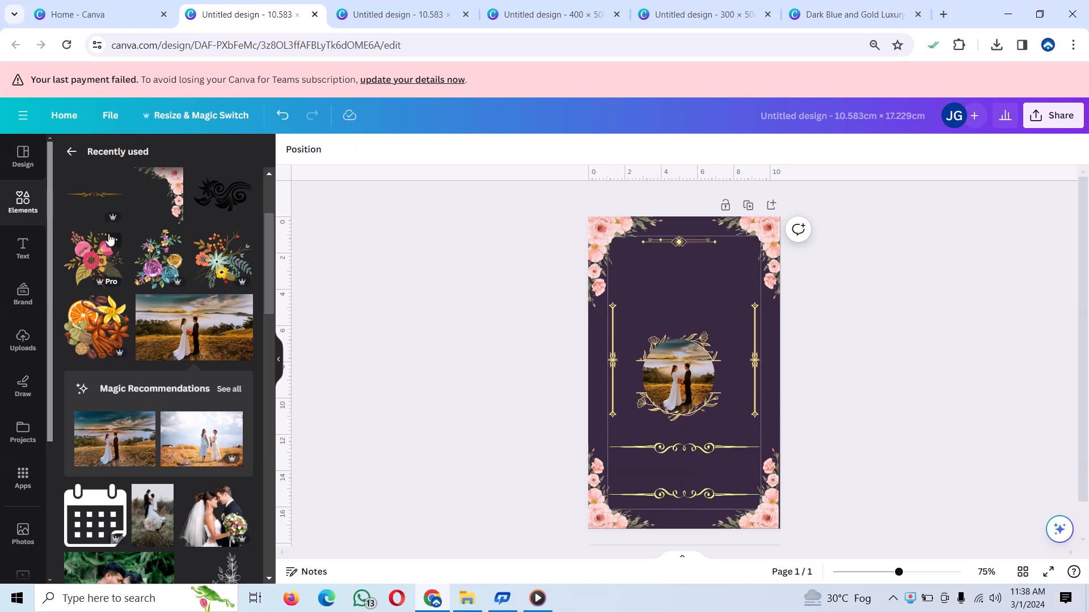
Add a heading with the groom's name and place it above the couple photo.
left_click(23, 250)
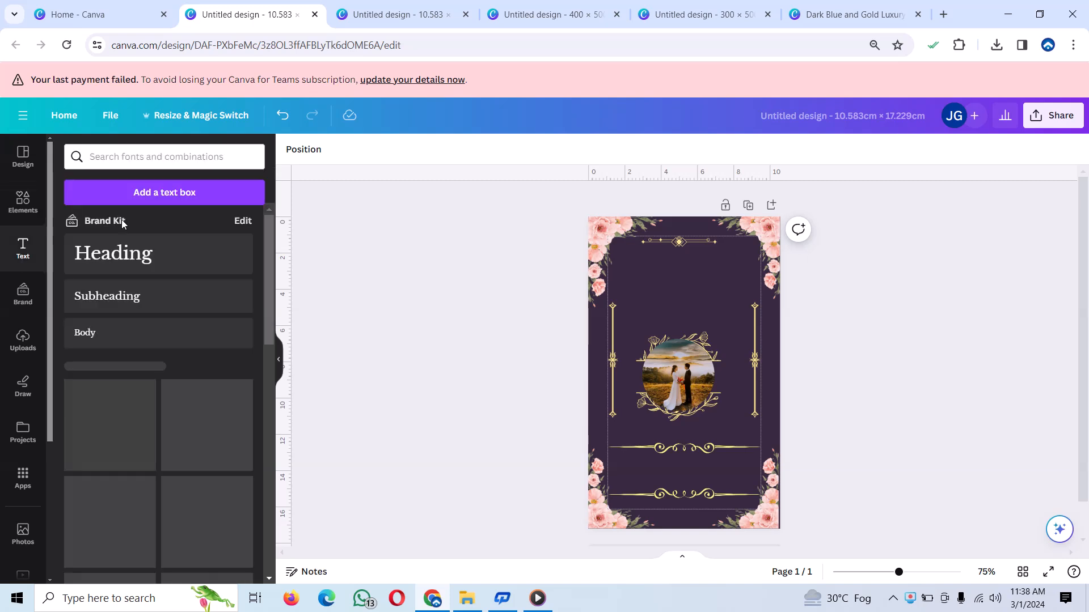
left_click(142, 250)
key("BackSpace")
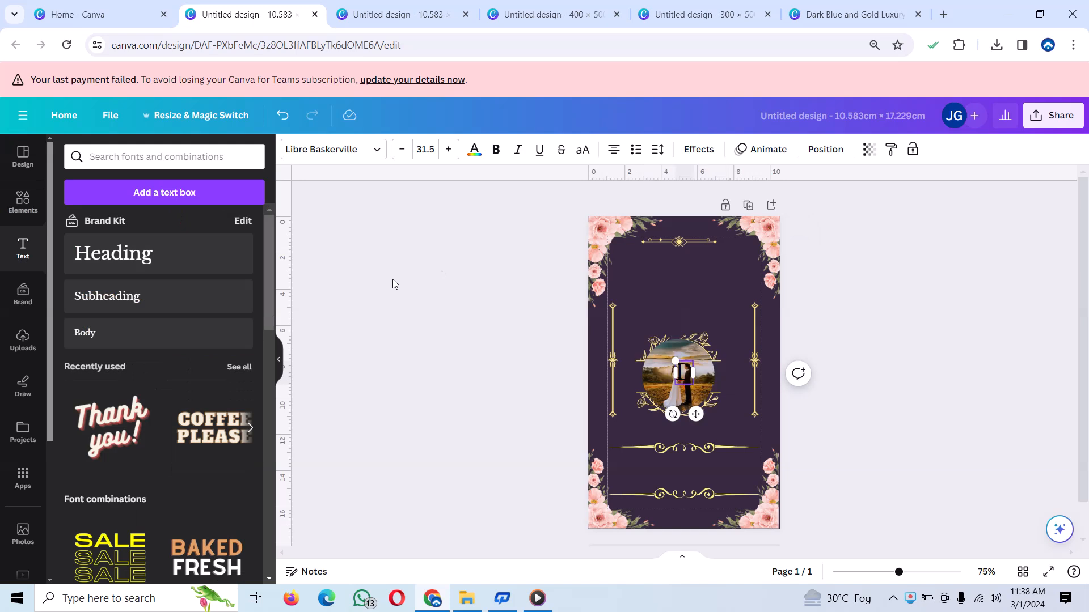
type("Drew")
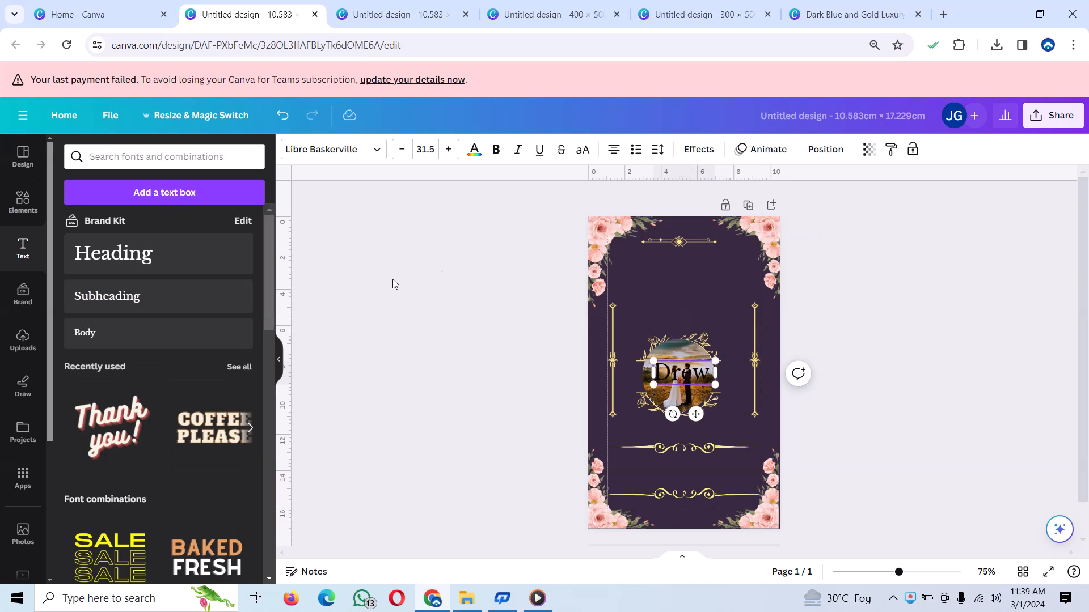
type("fe")
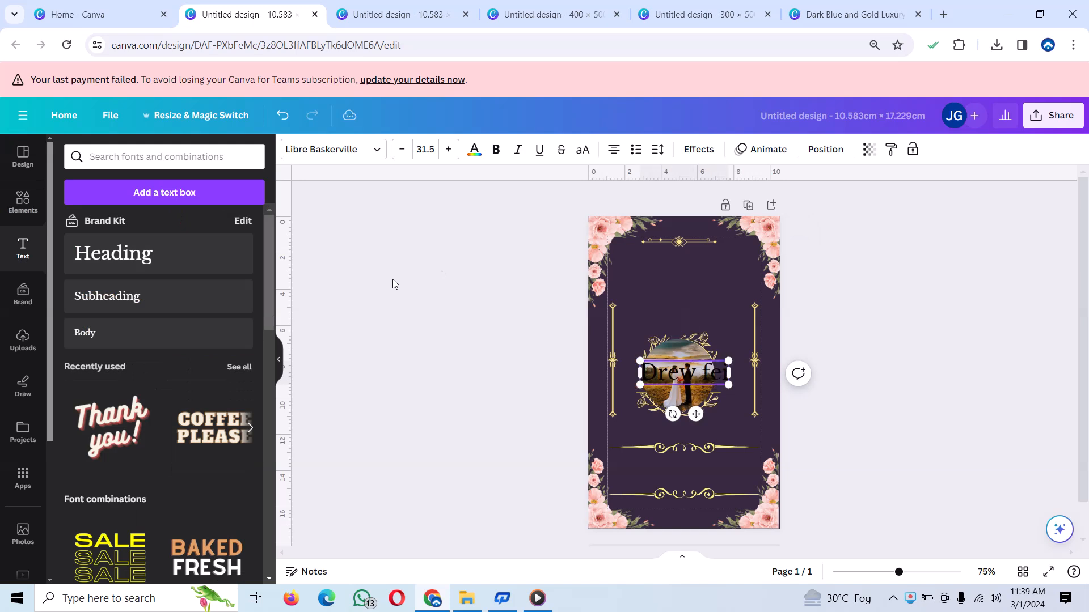
type("ig")
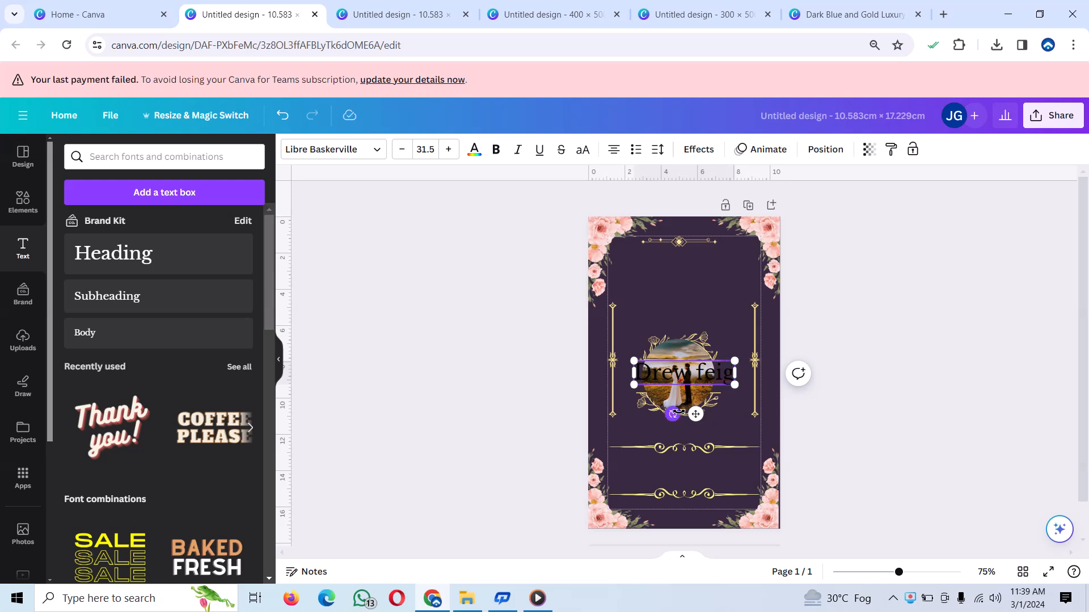
left_click_drag(696, 413, 693, 328)
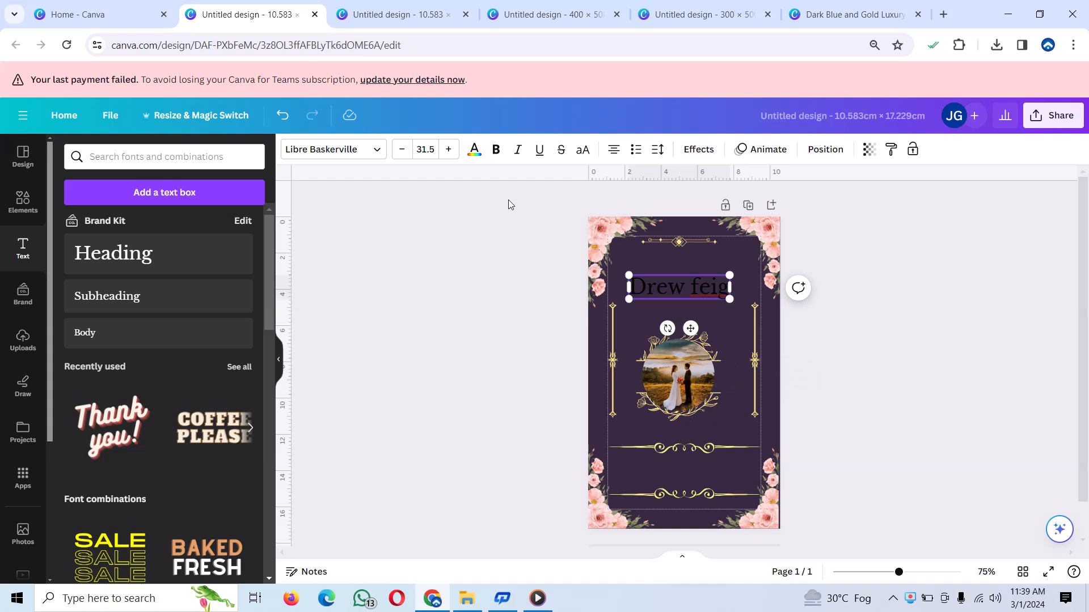
Set the groom's name in the Great Vibes font, enlarge it to size 40.1 and fit it on one line beneath the top ornament.
left_click(376, 157)
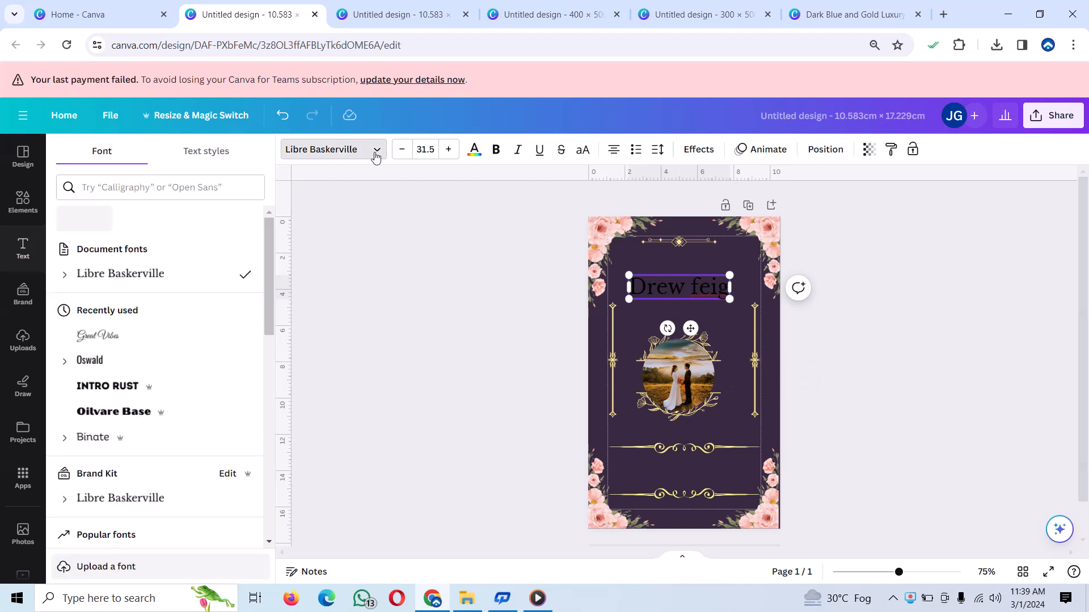
left_click(228, 193)
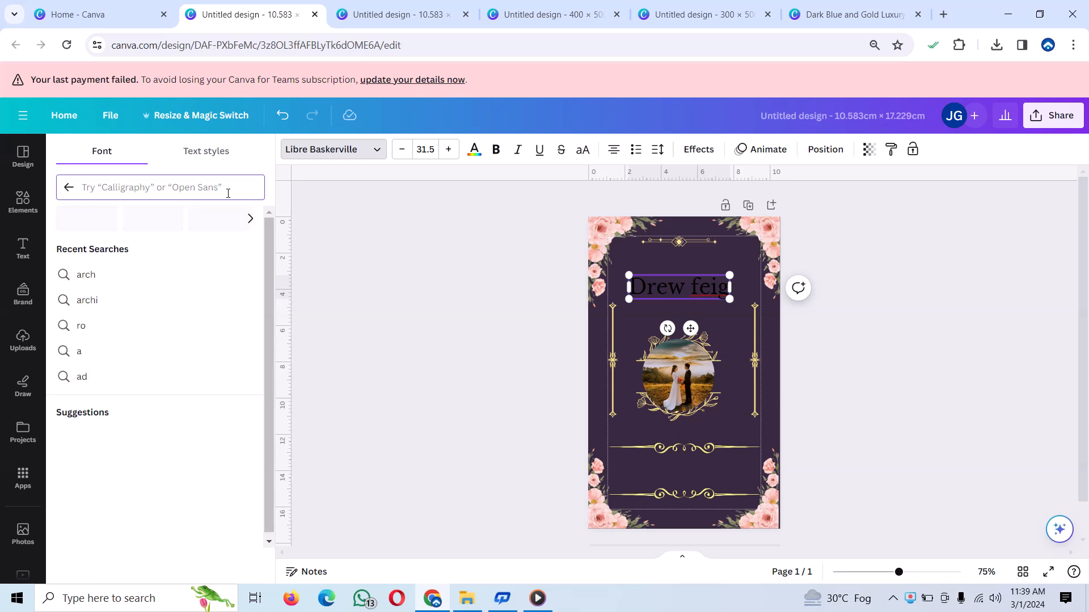
type("gre")
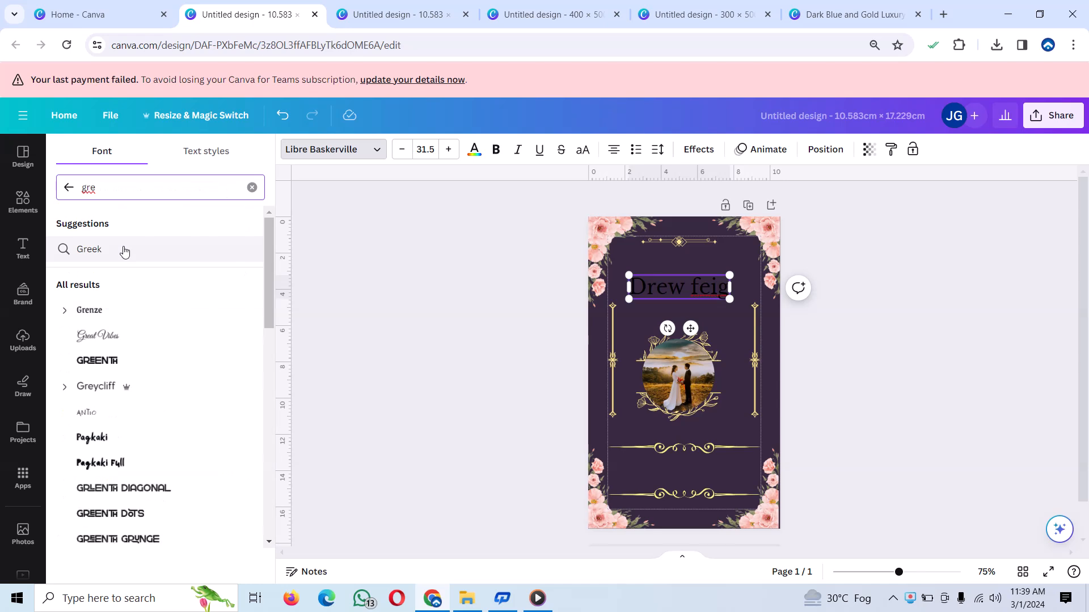
type("at")
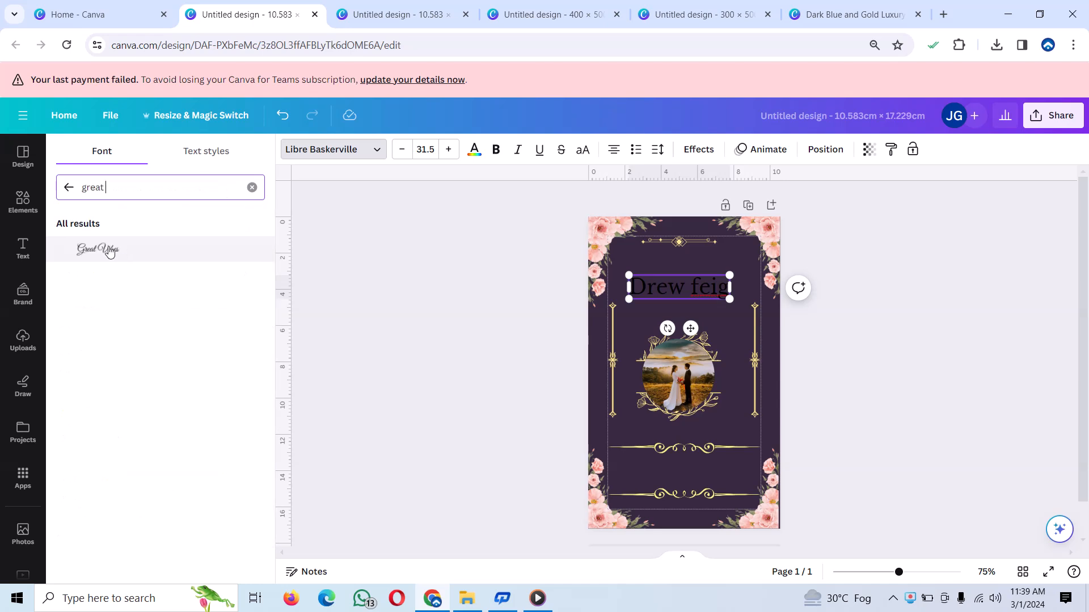
left_click(110, 252)
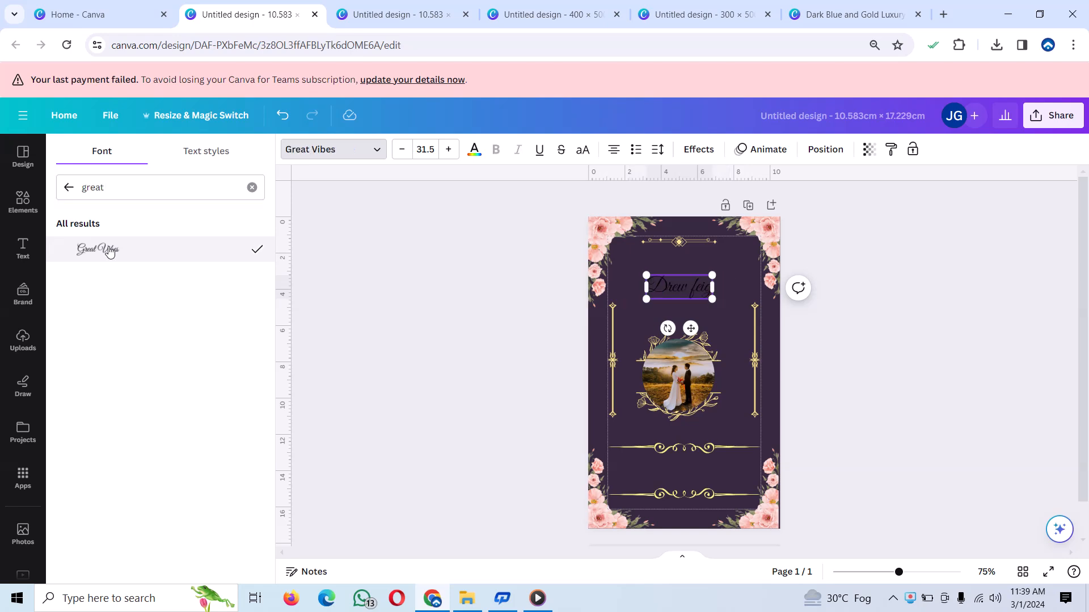
mouse_move(711, 301)
left_mouse_down()
mouse_move(731, 306)
mouse_move(688, 323)
mouse_move(681, 304)
left_mouse_up()
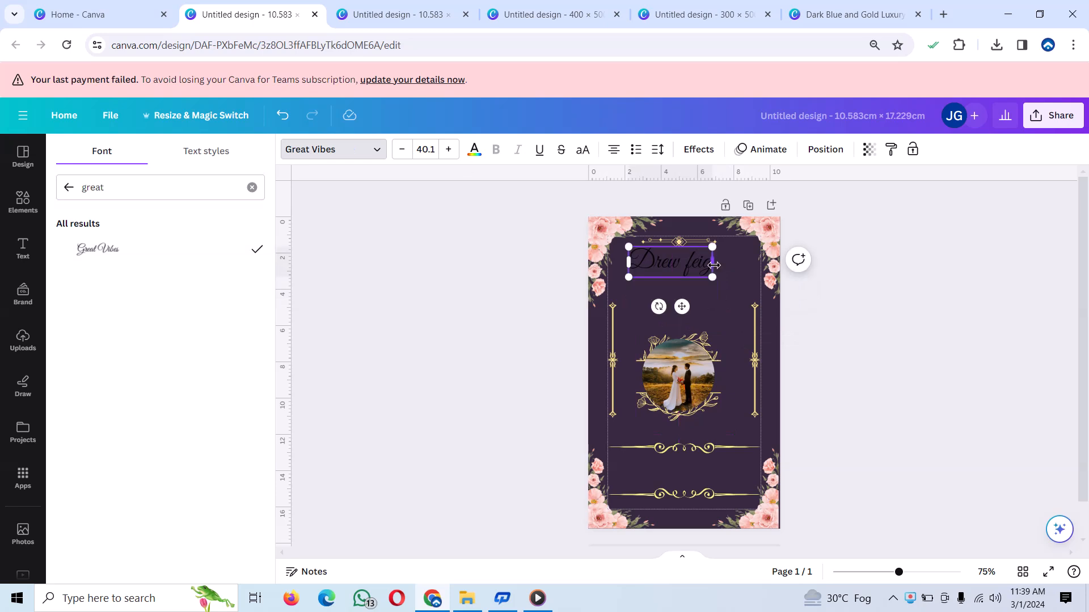
left_click_drag(714, 265, 728, 261)
Recolour the whole groom's name text with the document's pale gold.
double_click(709, 262)
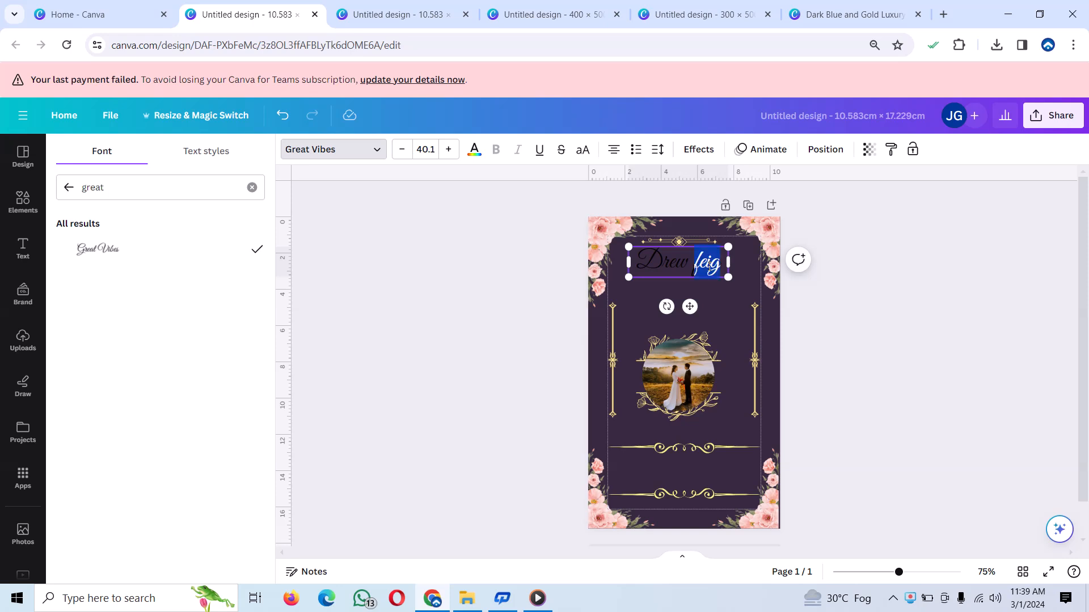
triple_click(694, 267)
left_click(471, 153)
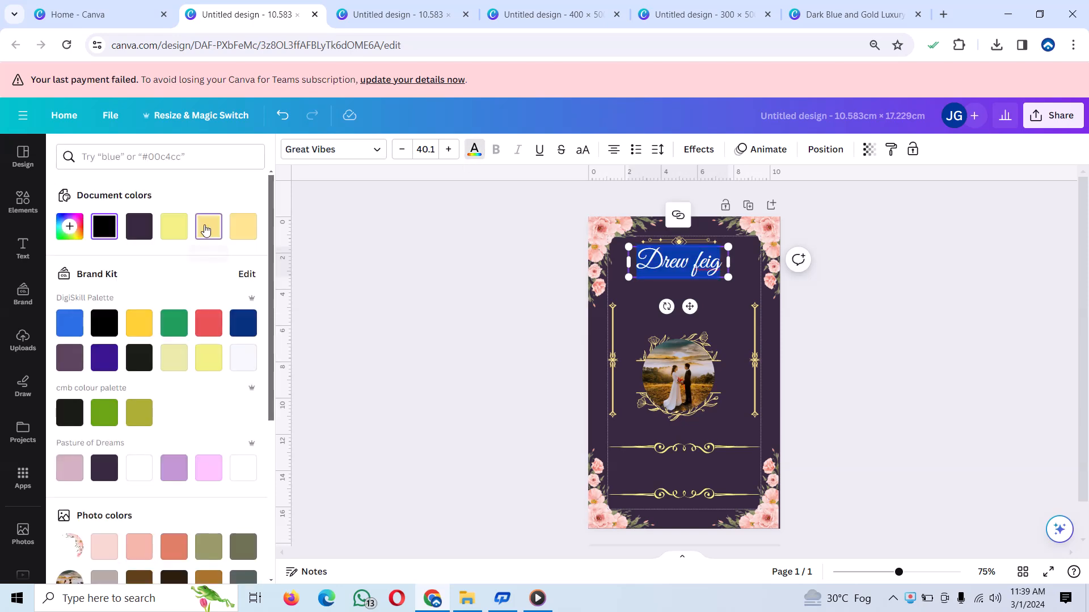
left_click(206, 229)
key("Escape")
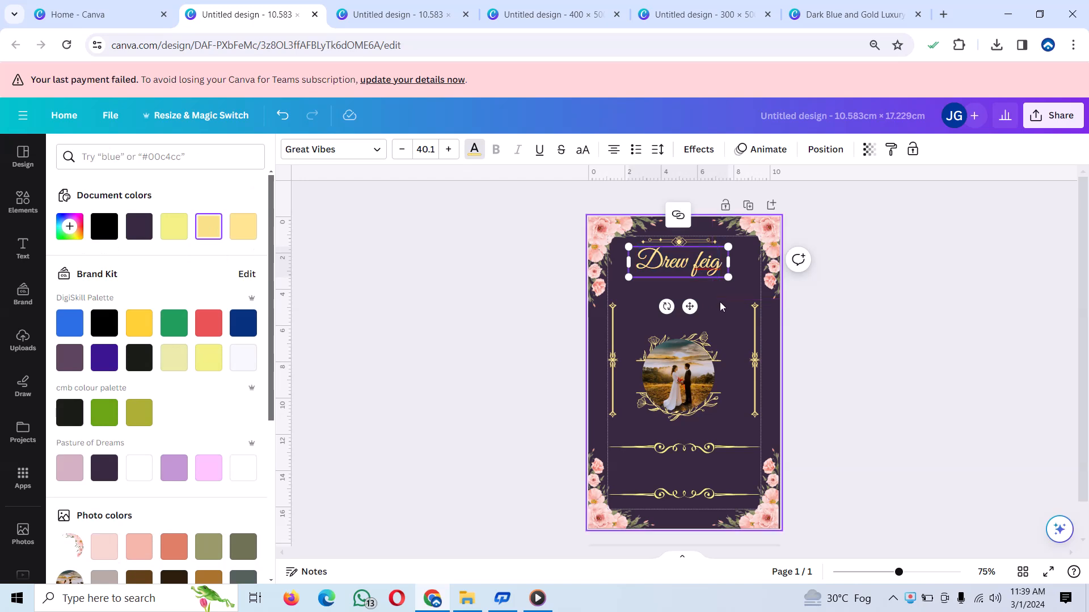
Duplicate the gold name text to add "&" and the bride's full name beneath it, above the photo.
left_click(682, 258)
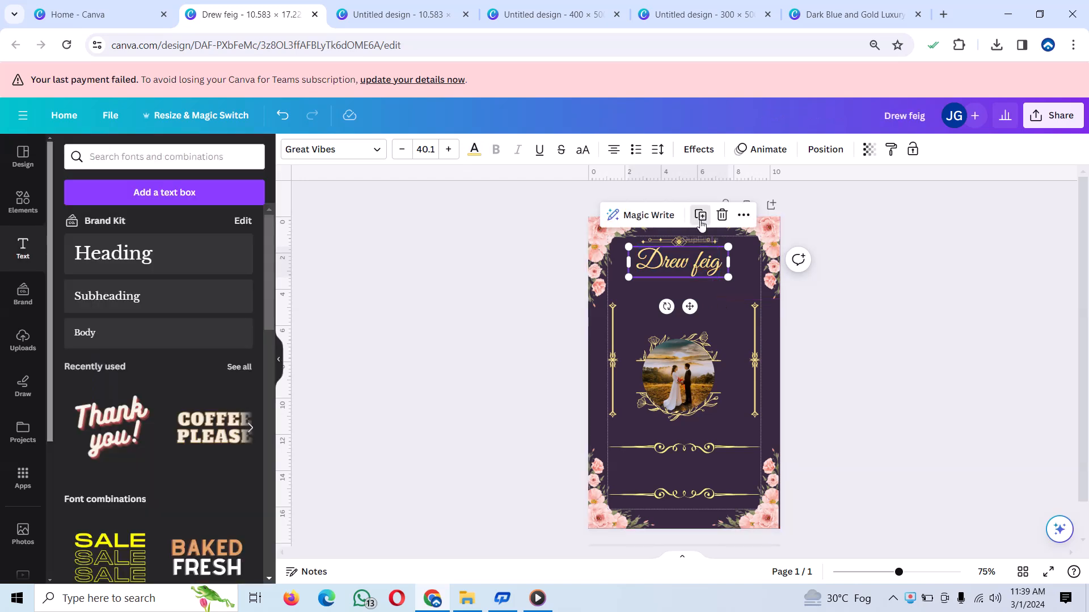
left_click(700, 216)
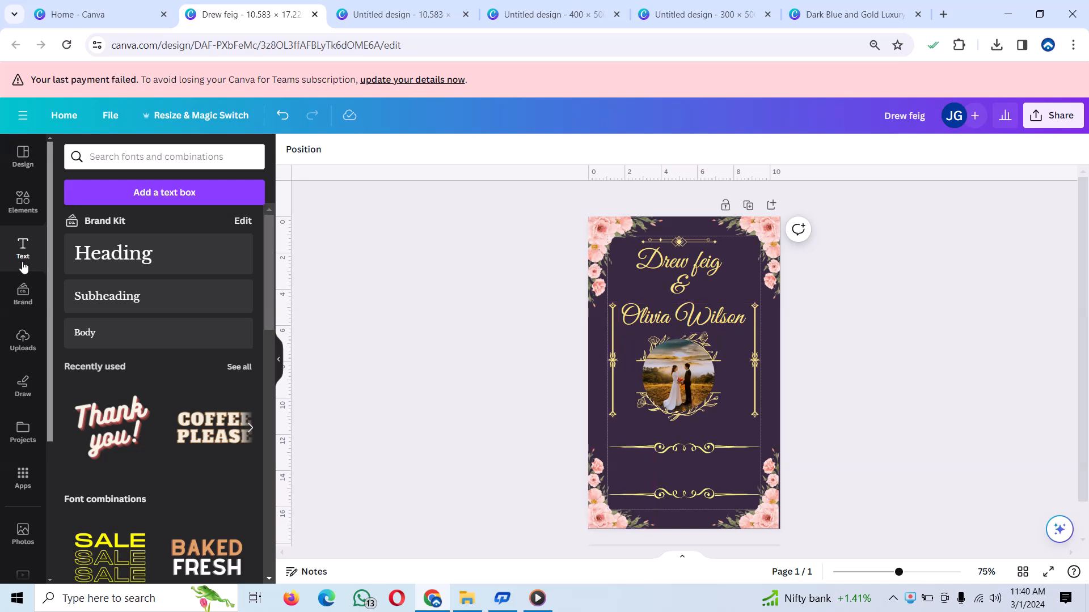
Add a subheading reading "March 5 2025" between the two lower gold dividers.
left_click(132, 313)
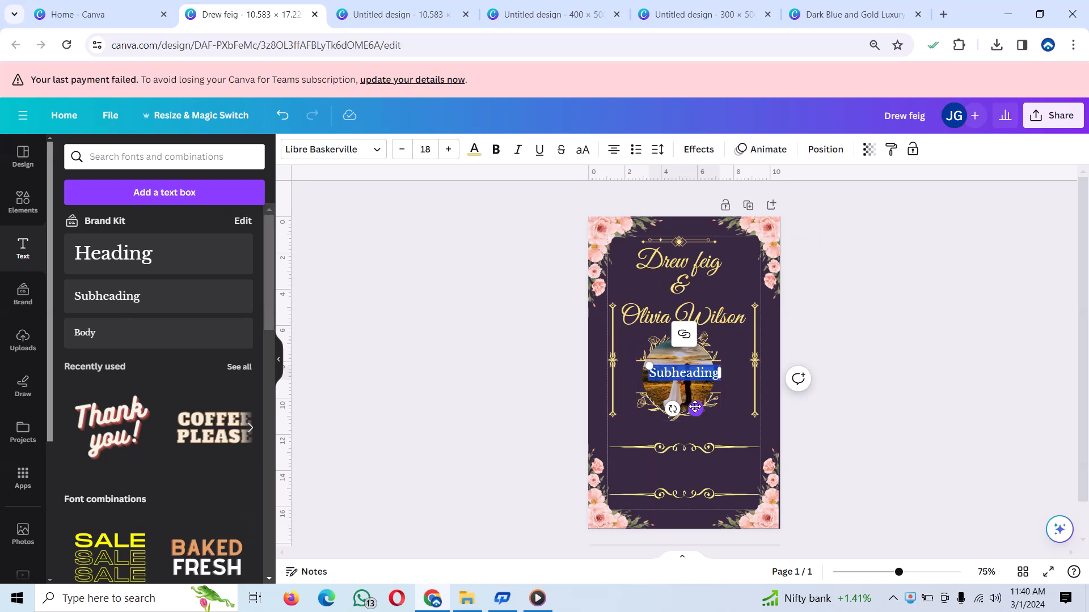
left_click_drag(695, 407, 691, 499)
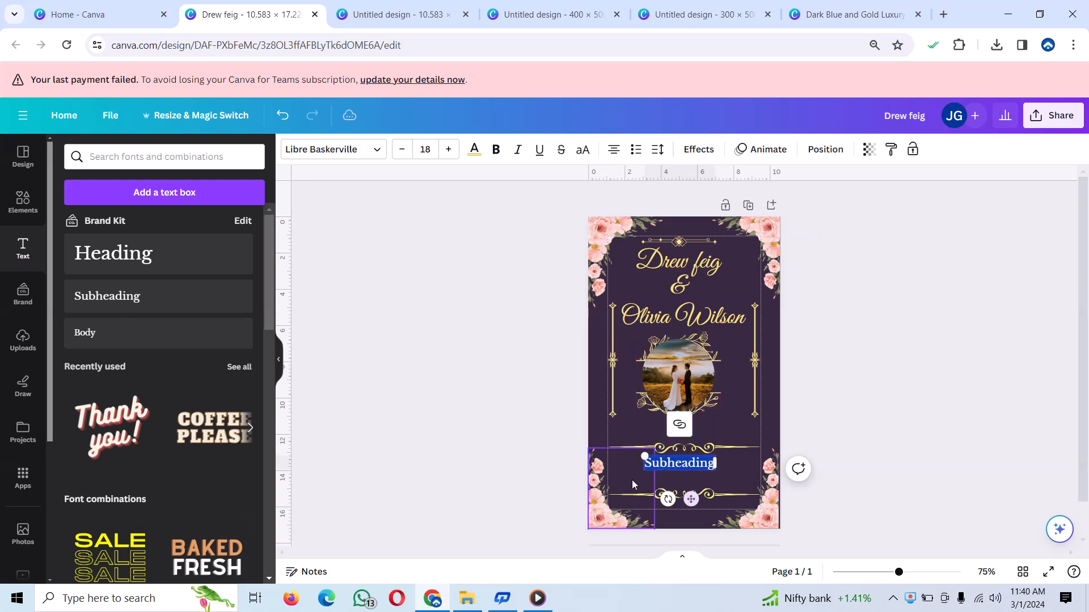
key("BackSpace")
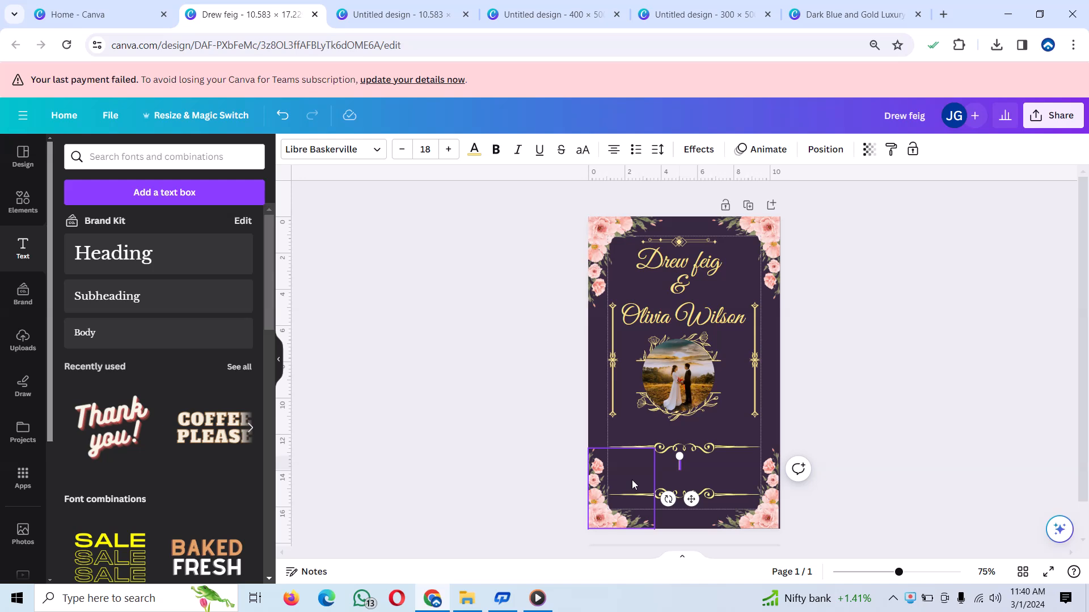
type("March")
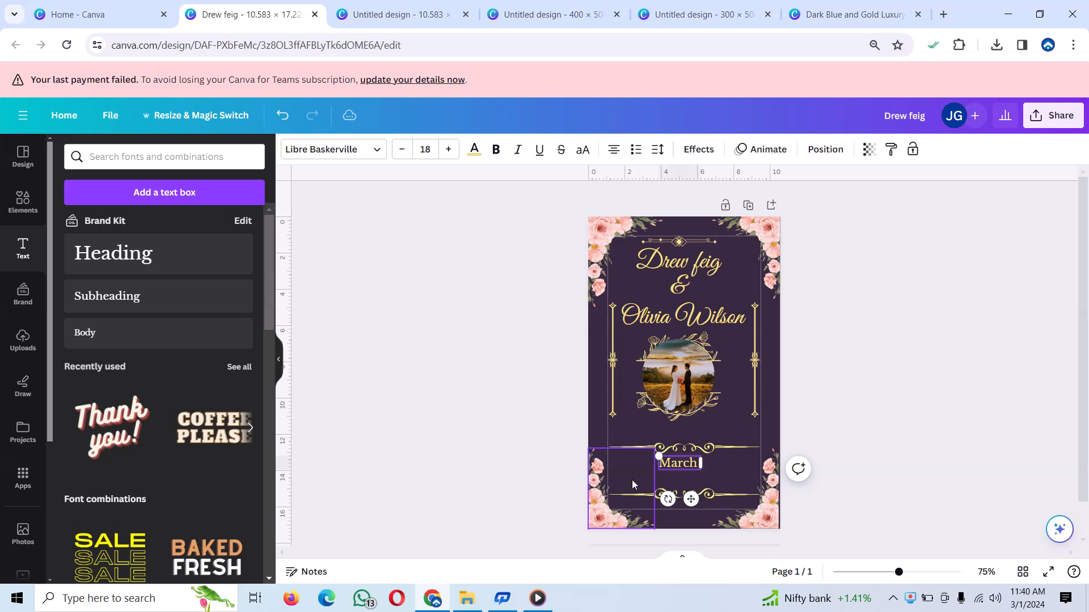
type(" 5 2025")
Format the date in Arial at size 15.4 and shift it slightly upward together with the gold divider above it.
left_click(332, 149)
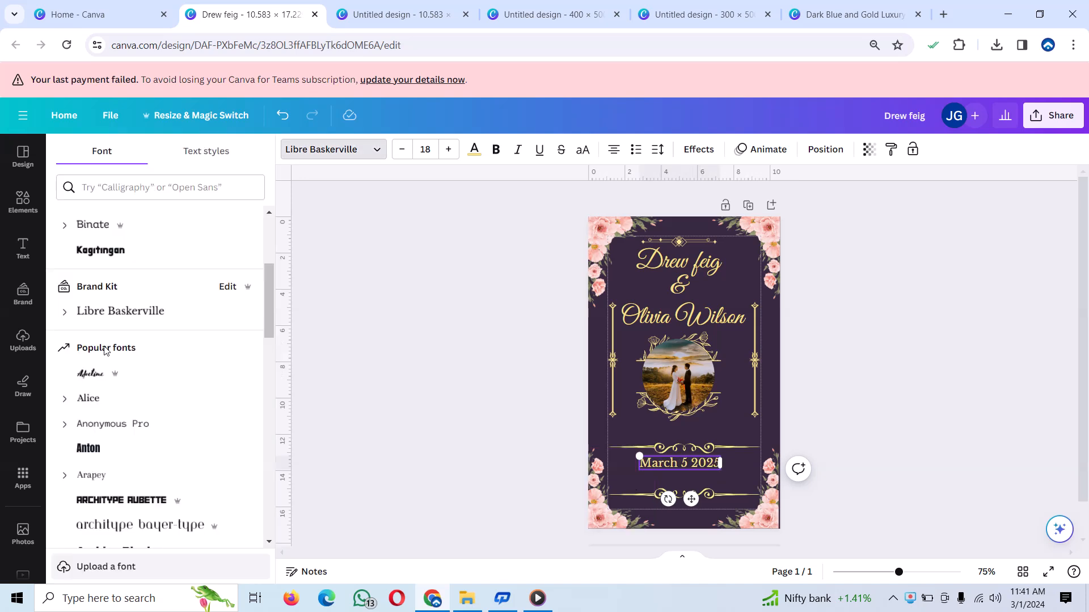
scroll(183, 364, "down", 1)
scroll(171, 360, "down", 2)
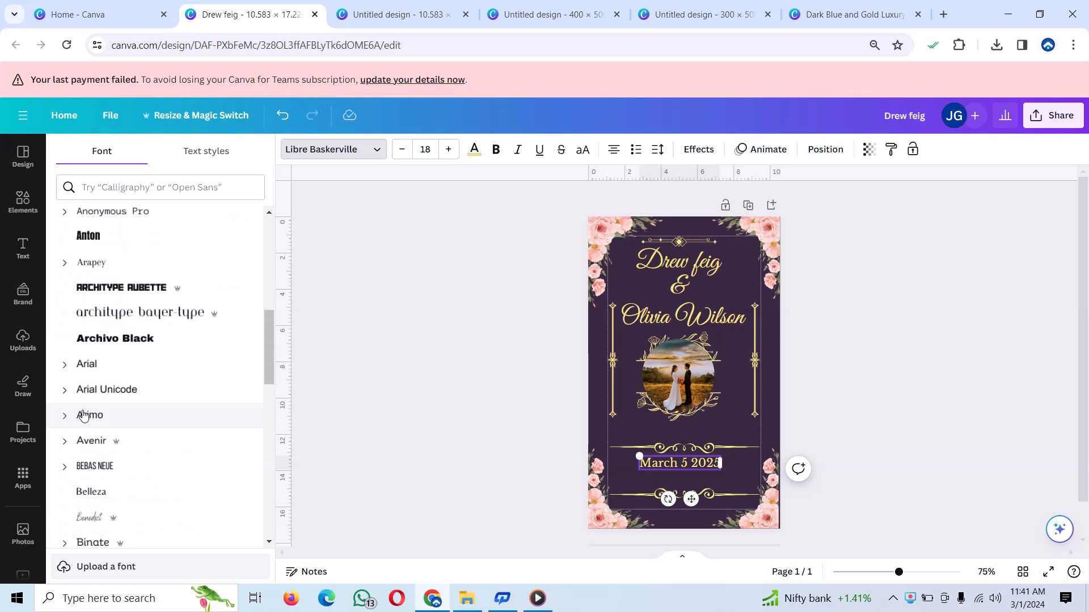
left_click(86, 368)
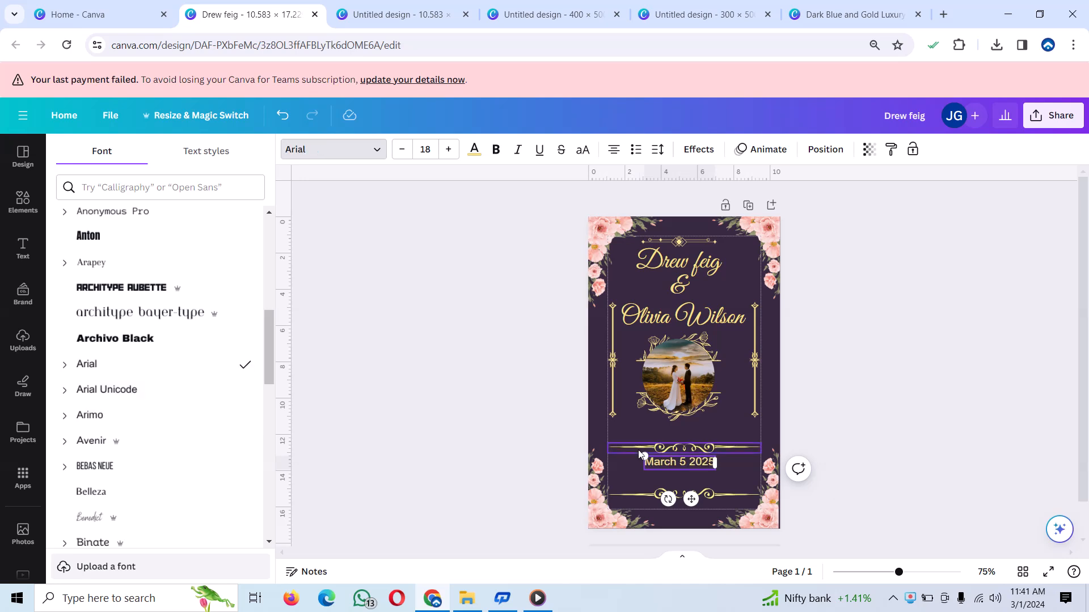
left_click_drag(640, 454, 649, 457)
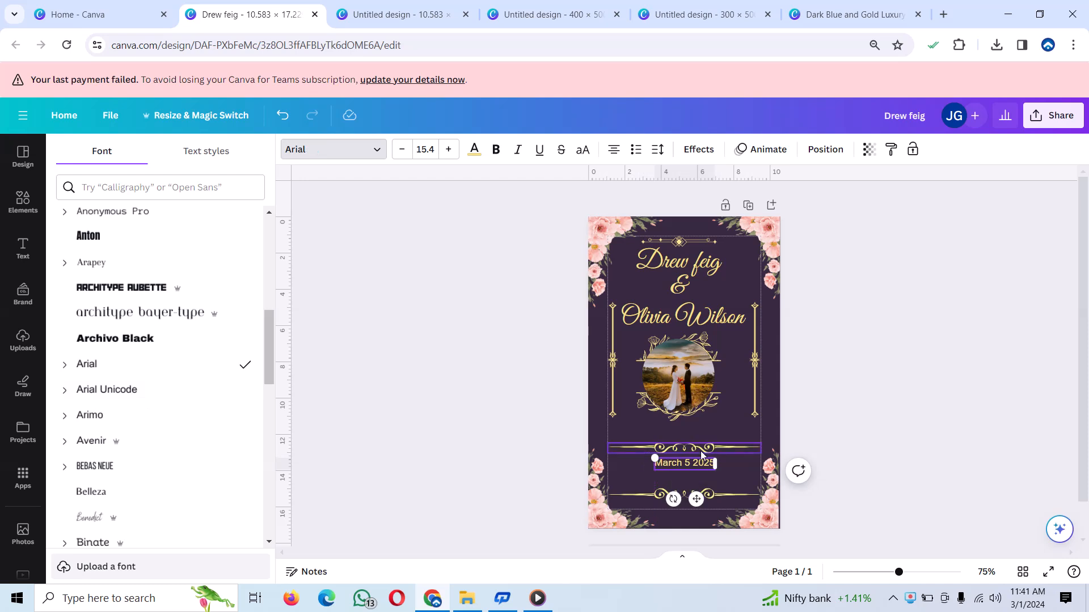
left_click_drag(700, 451, 686, 451)
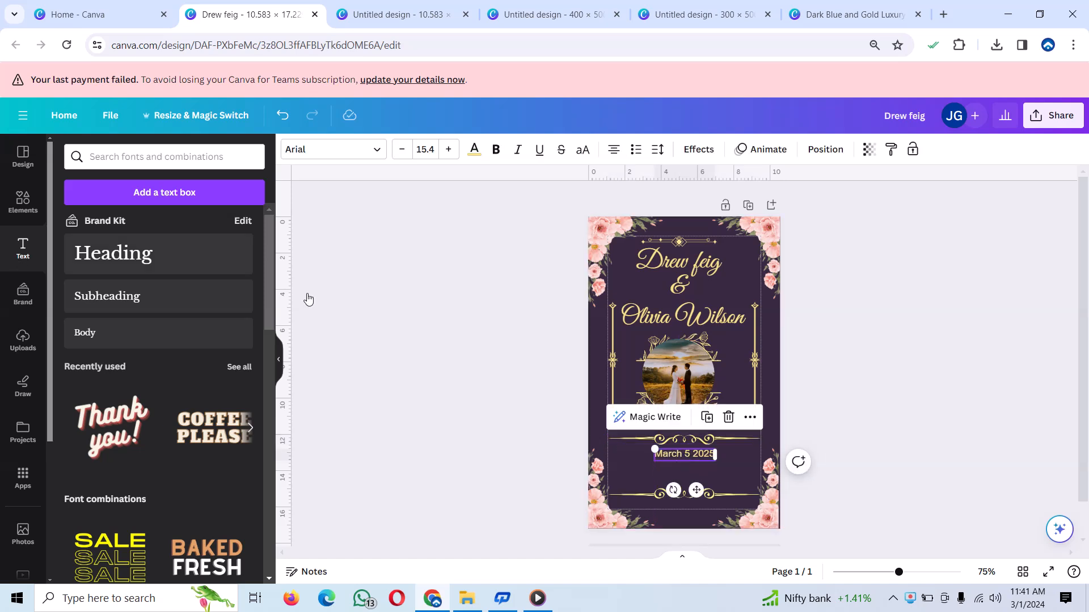
Search the elements for "location" and add the plain solid map pin graphic to the card.
left_click(28, 207)
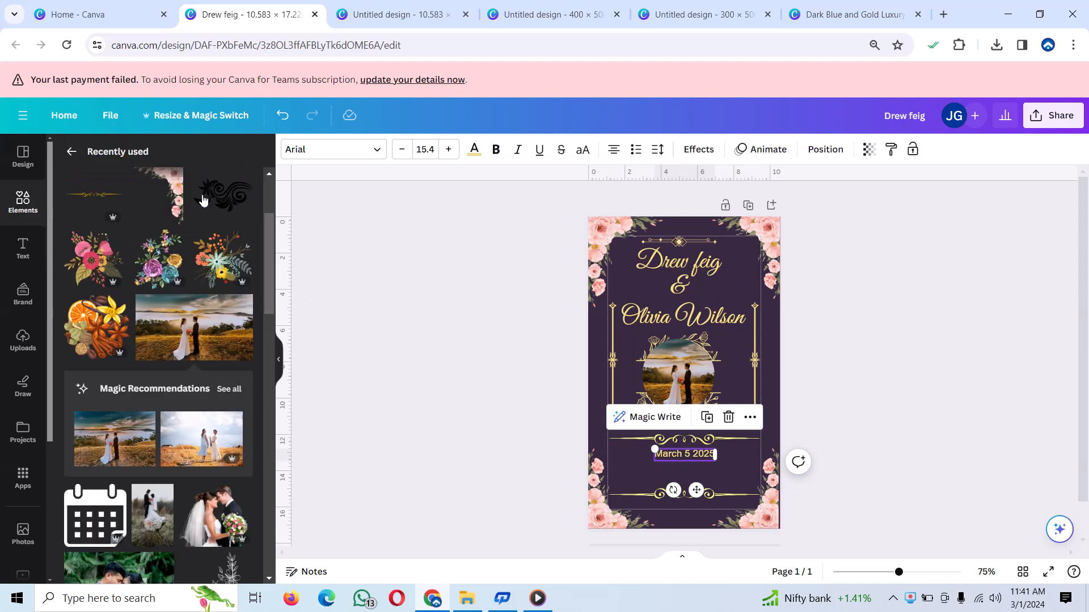
left_click(72, 152)
left_click(183, 160)
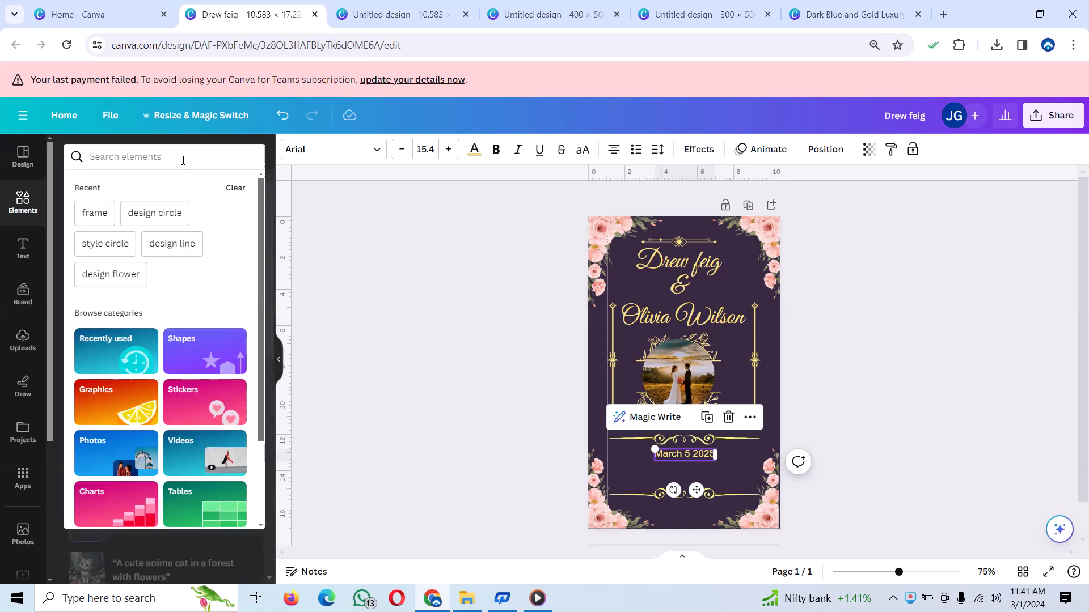
type("locat")
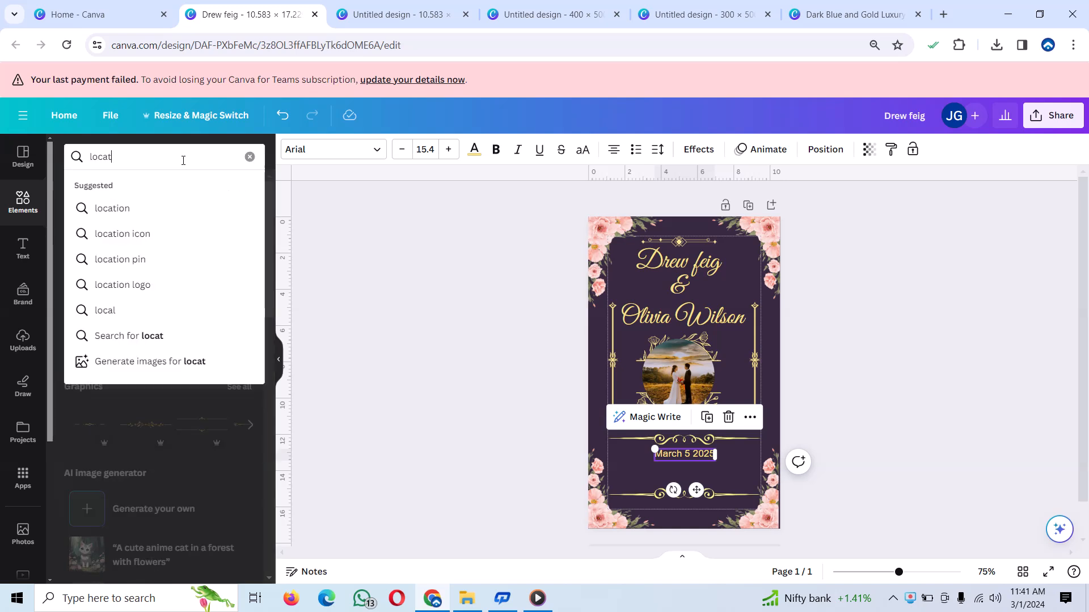
type("ion")
key("Return")
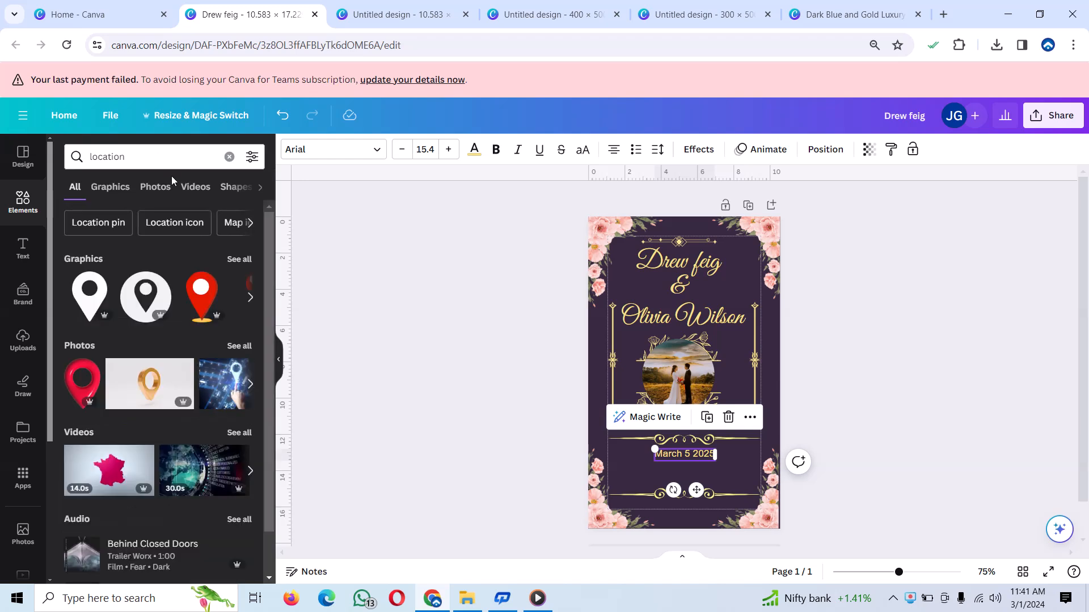
left_click(77, 278)
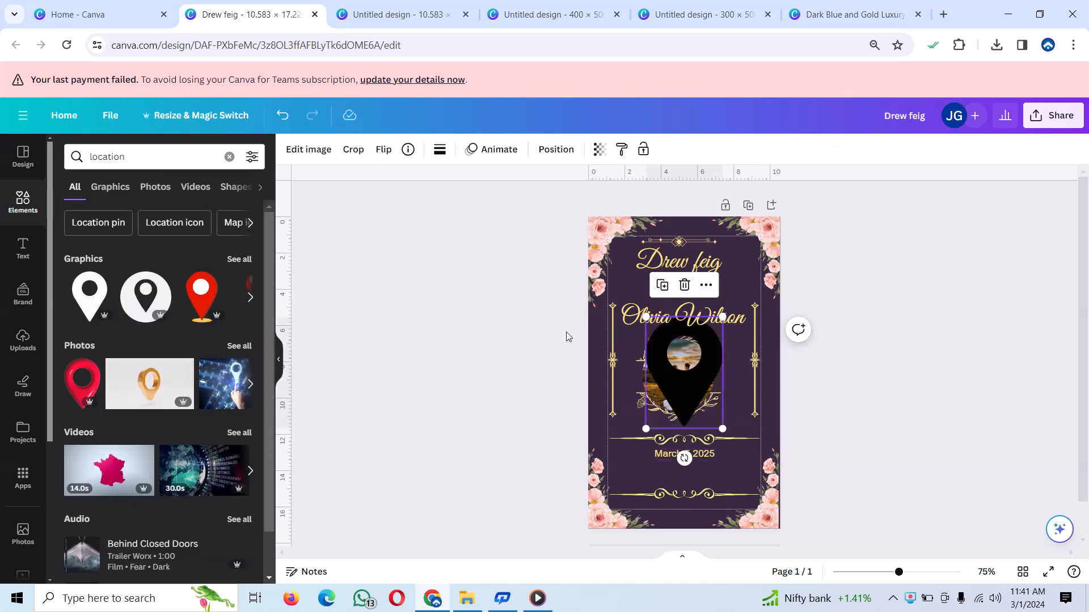
Recolour the location pin pale gold, shrink it to about 0.5 cm wide and place it below and left of the date.
left_click_drag(694, 378, 689, 398)
left_click(440, 150)
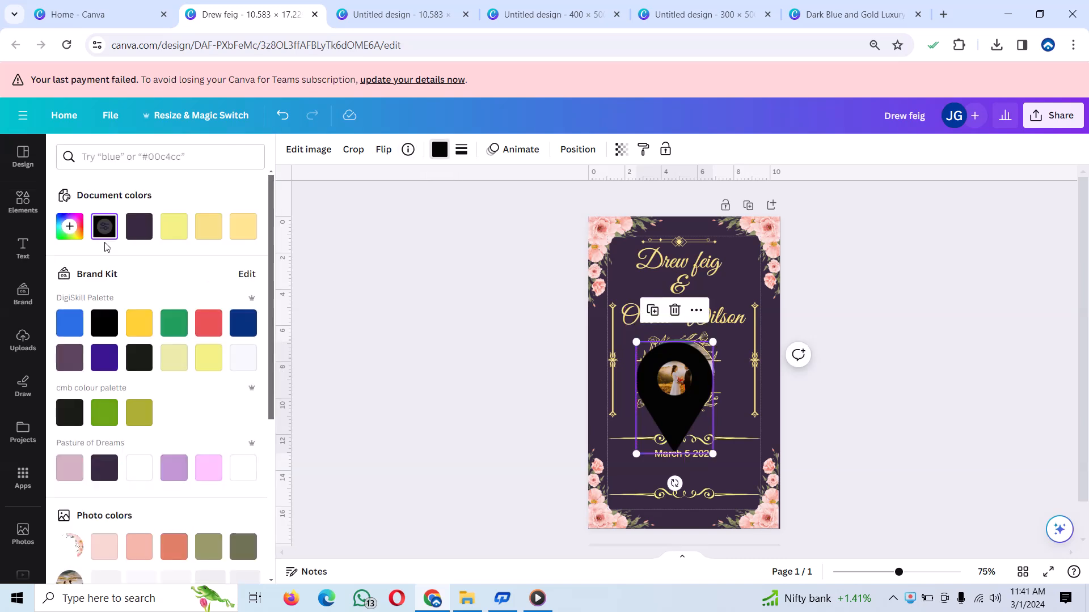
left_click(219, 226)
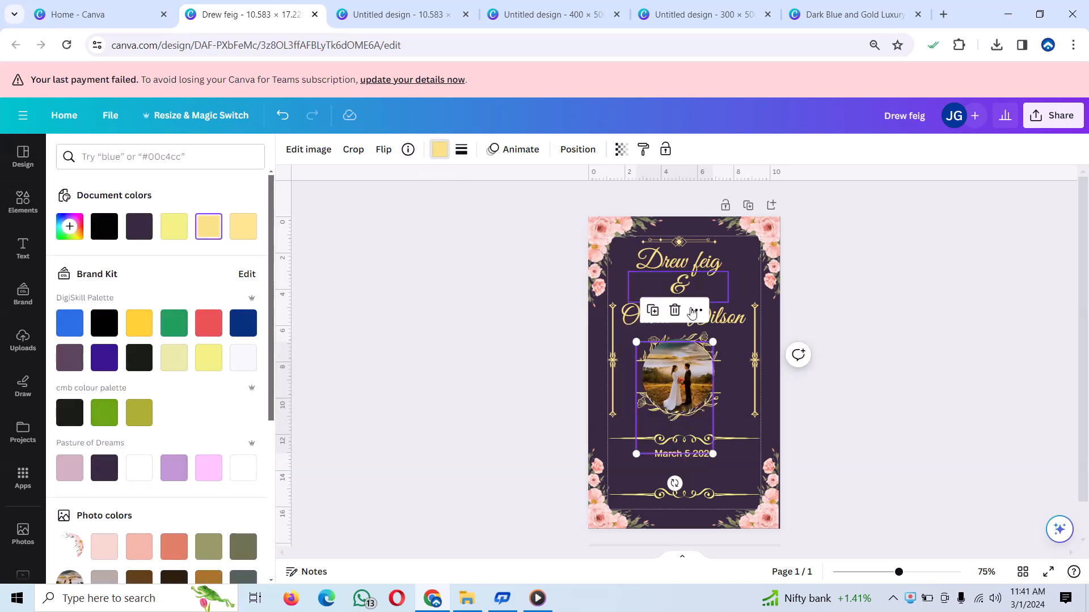
left_click_drag(713, 342, 635, 511)
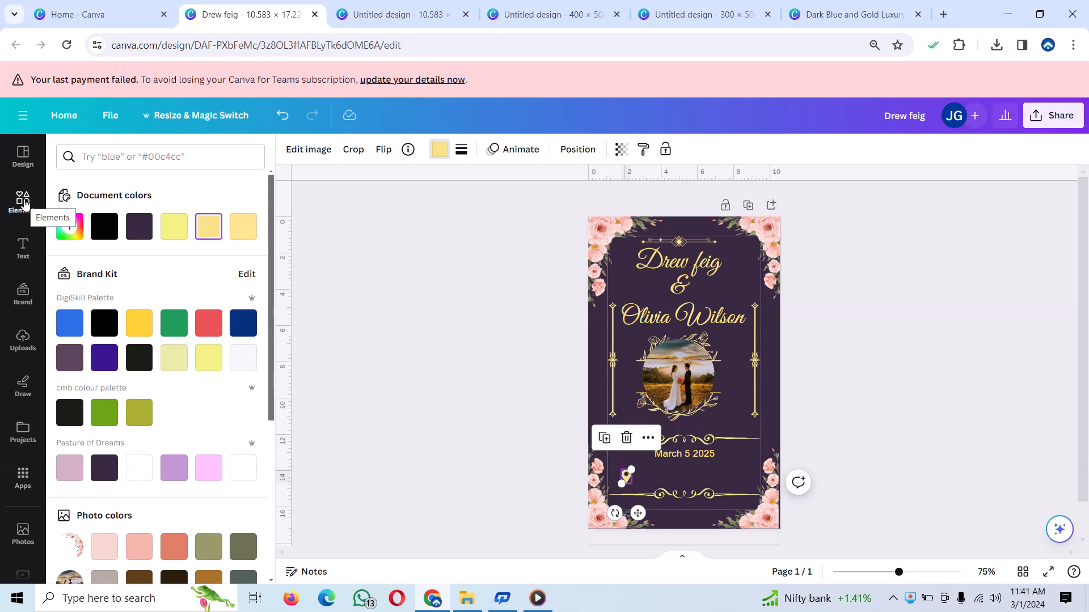
Search the elements for "calendar" and add the solid monthly-grid calendar graphic to the card.
left_click(23, 202)
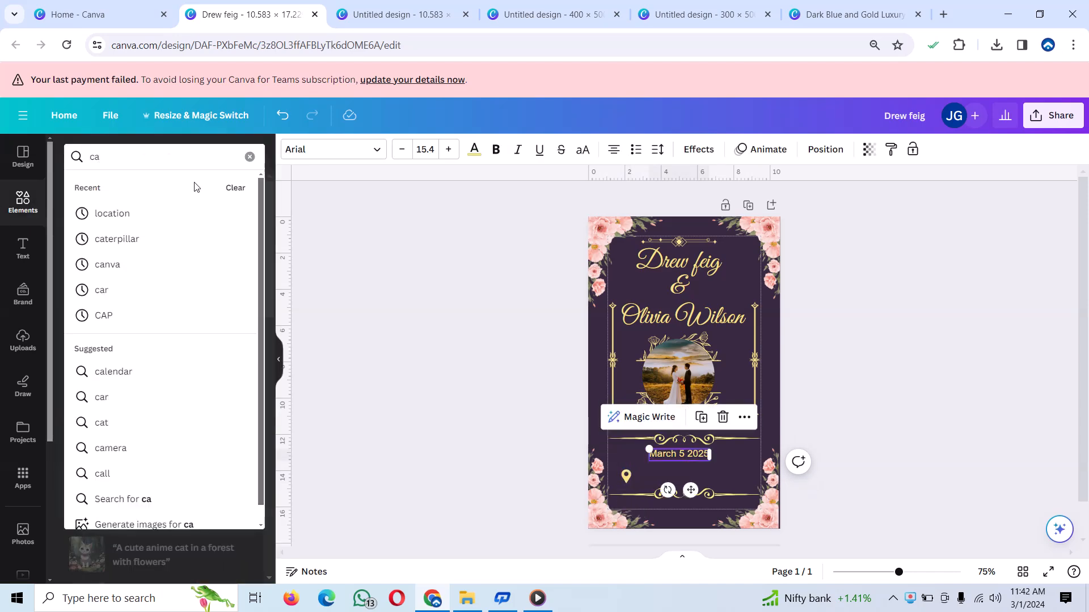
left_click(125, 375)
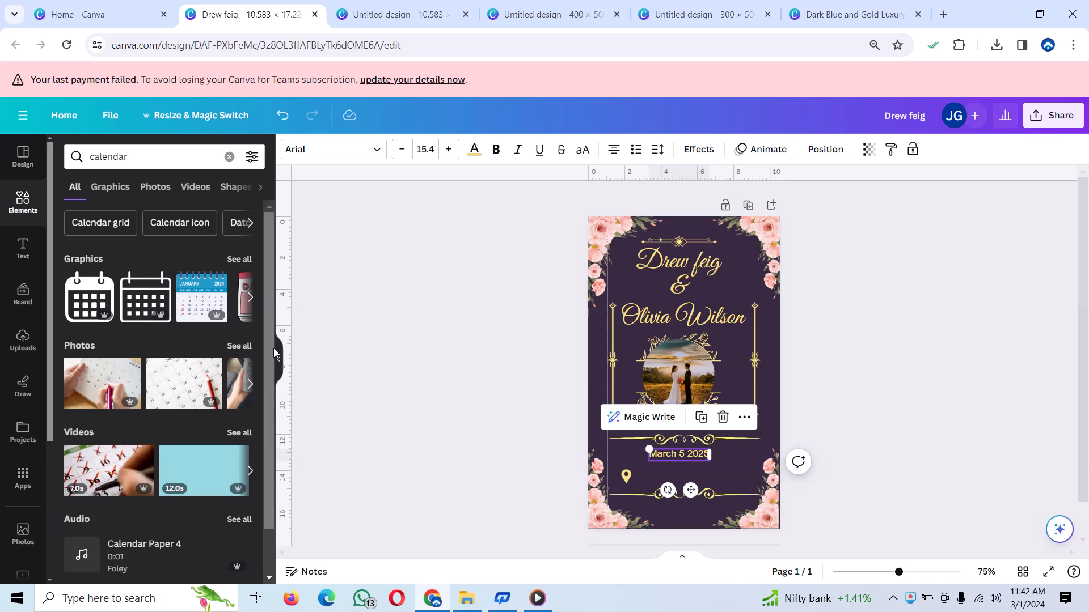
left_click(80, 300)
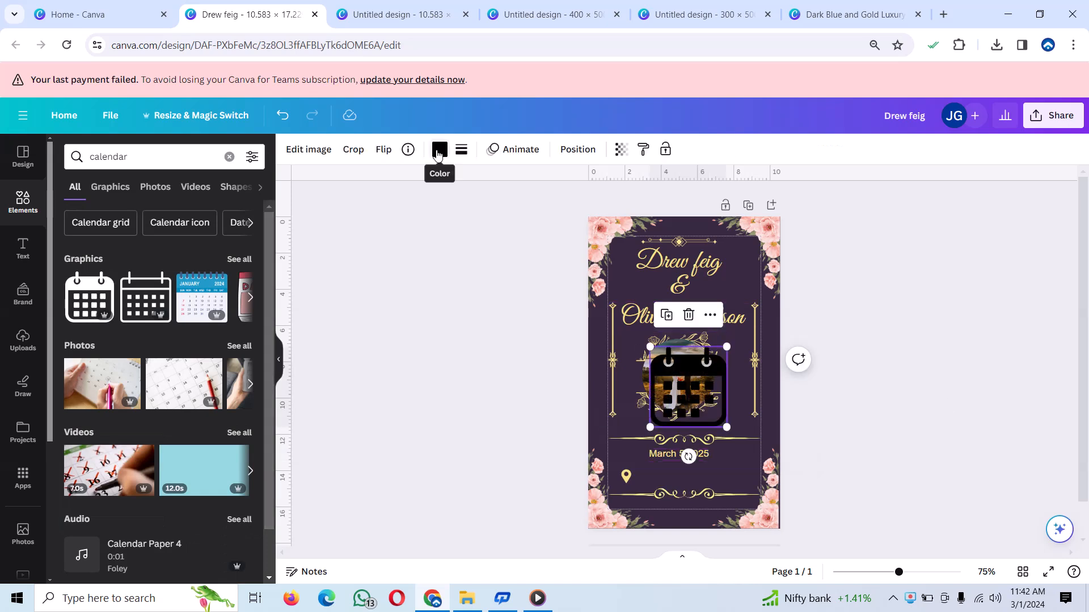
Recolour the calendar icon pale gold, shrink it to match the location pin and place it beside the date, above the pin.
left_click(437, 151)
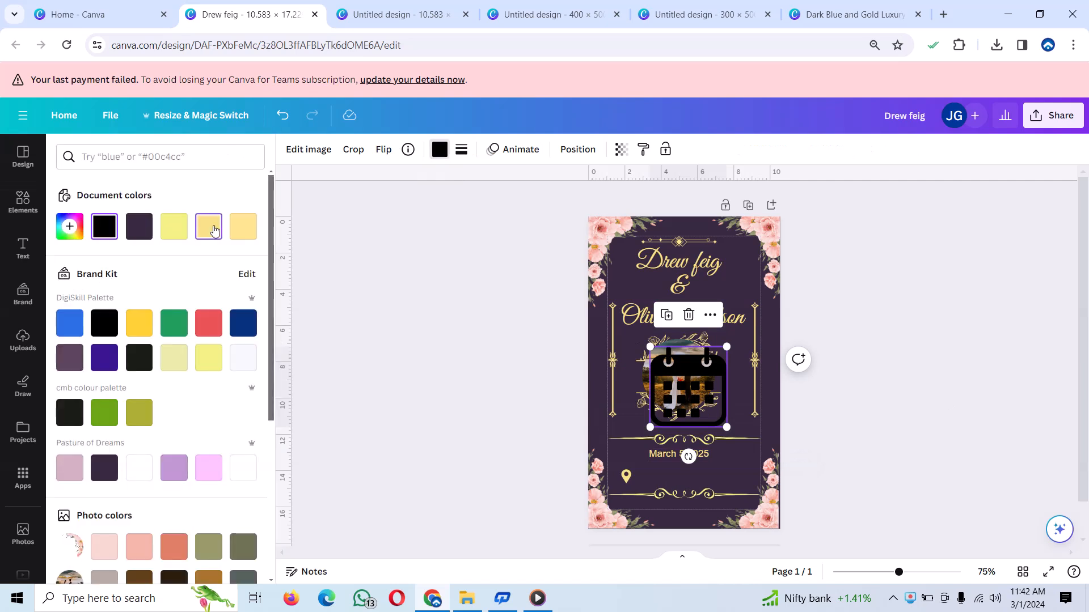
left_click(209, 227)
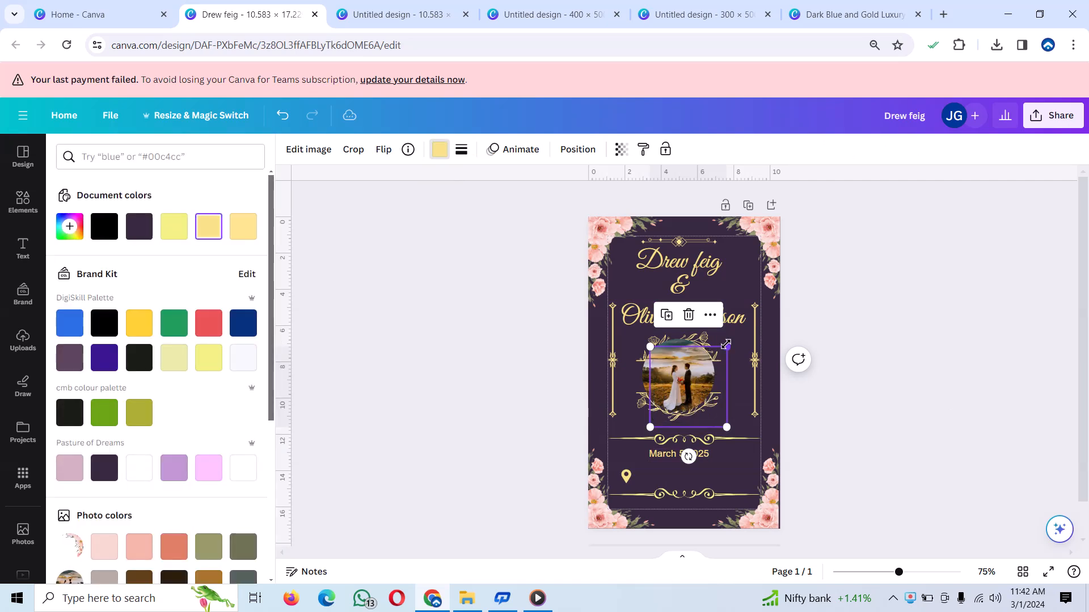
left_click_drag(726, 344, 665, 415)
left_click_drag(667, 452, 638, 489)
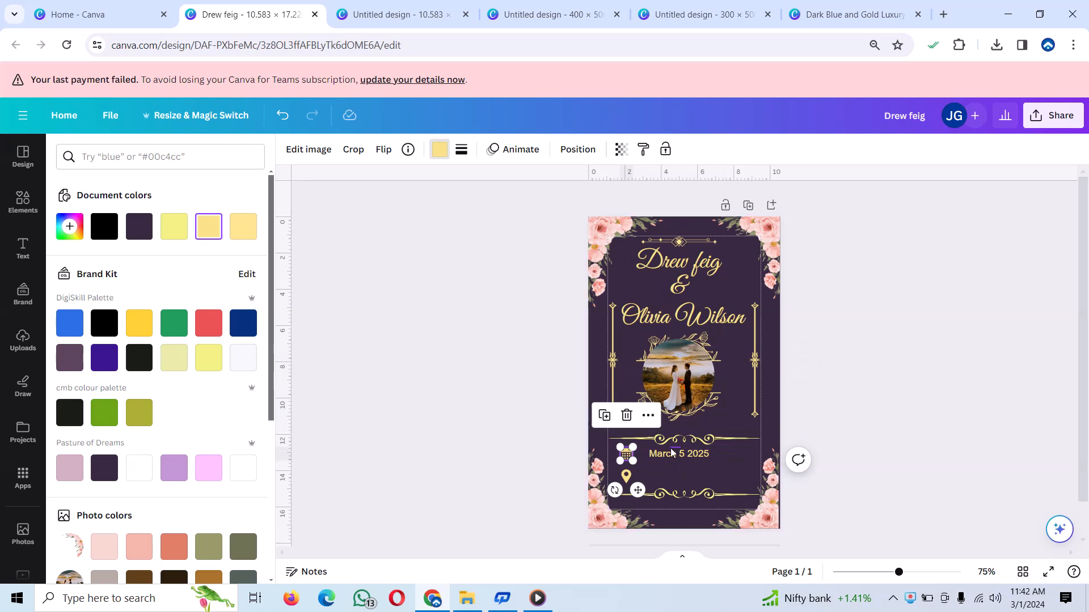
Shift the date closer to the calendar icon, search the elements for "time" and add the combined clock-and-calendar graphic.
double_click(670, 453)
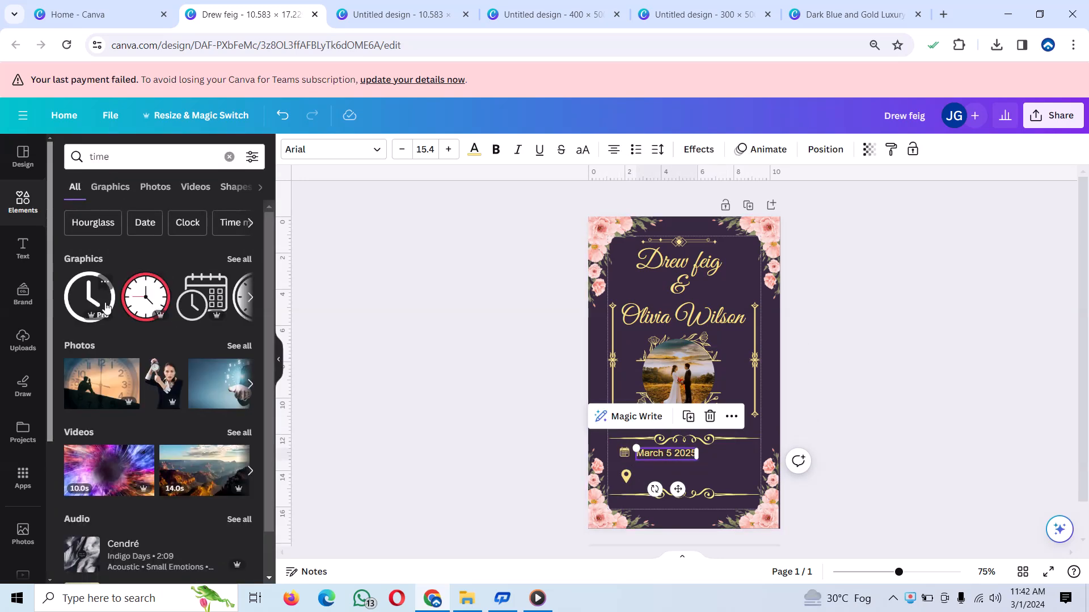
left_click_drag(212, 305, 698, 411)
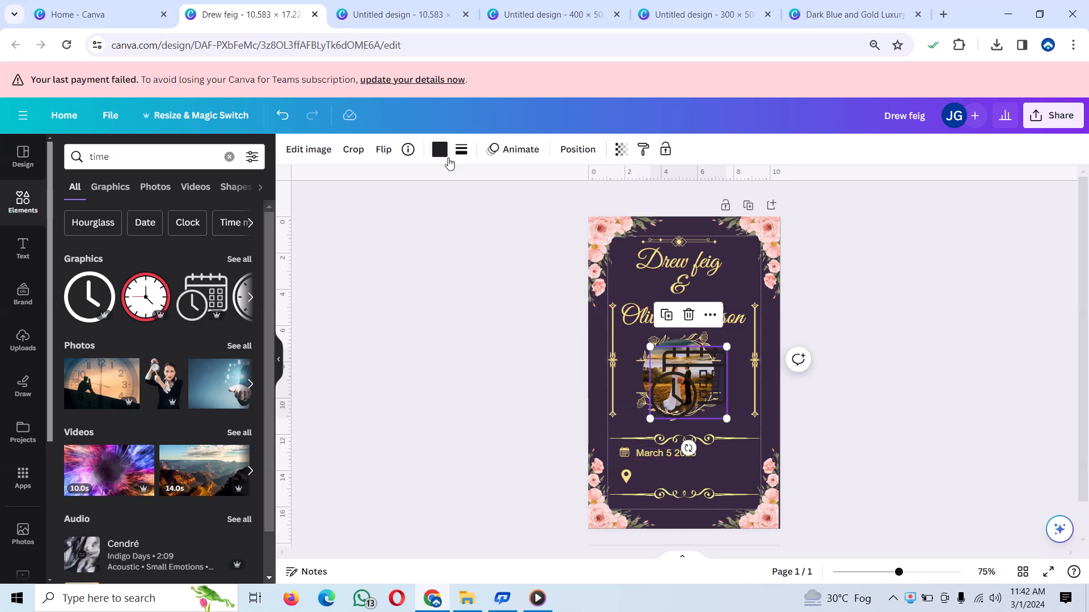
Recolour the clock-and-calendar graphic pale gold, shrink it to icon size and place it just after the date.
left_click(439, 150)
left_click(208, 226)
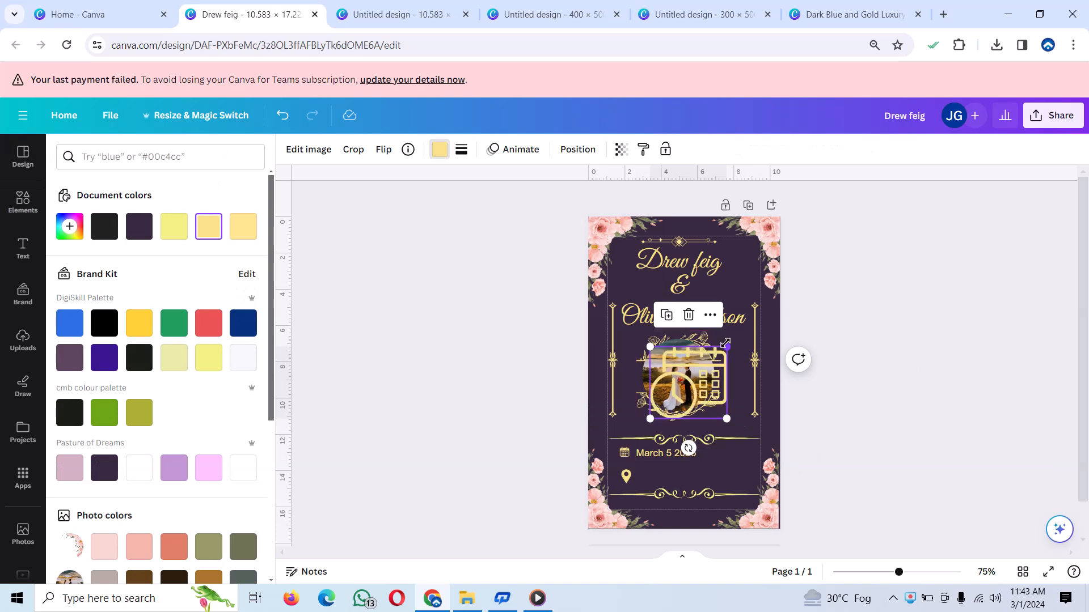
left_click_drag(725, 343, 665, 408)
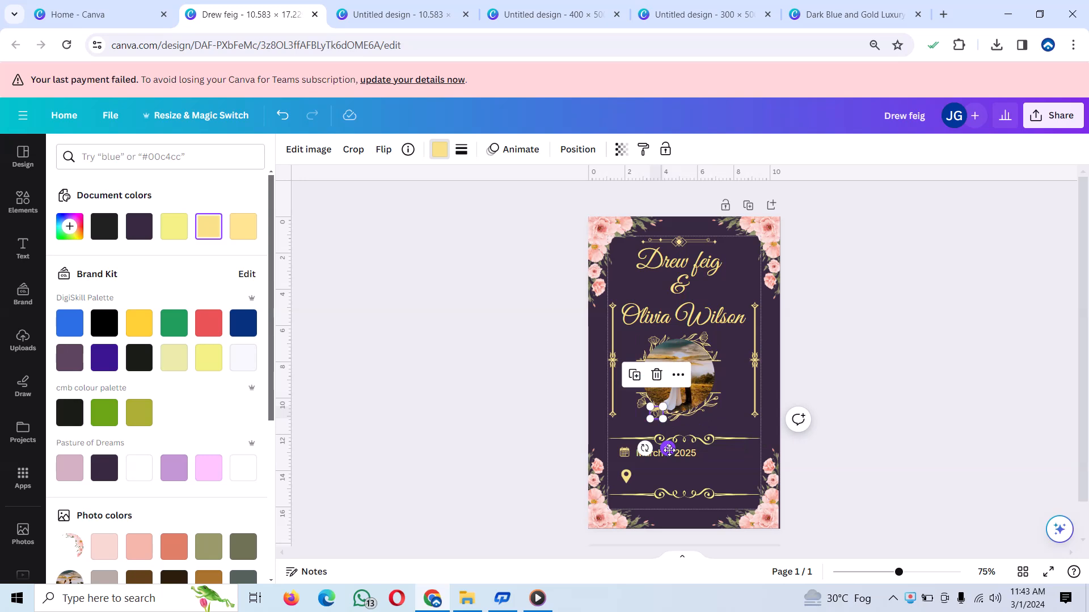
left_click_drag(668, 448, 735, 484)
Duplicate the date text, place the copy beside the clock icon and change its wording to "10 pm".
left_click(680, 453)
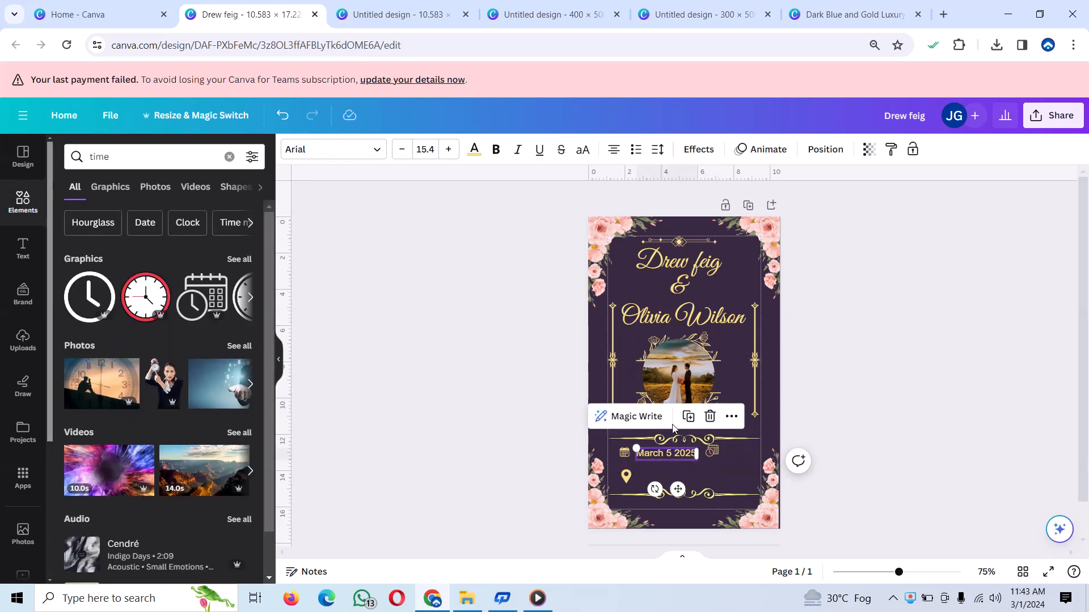
left_click(688, 418)
left_click_drag(677, 460, 731, 447)
double_click(731, 447)
type("10")
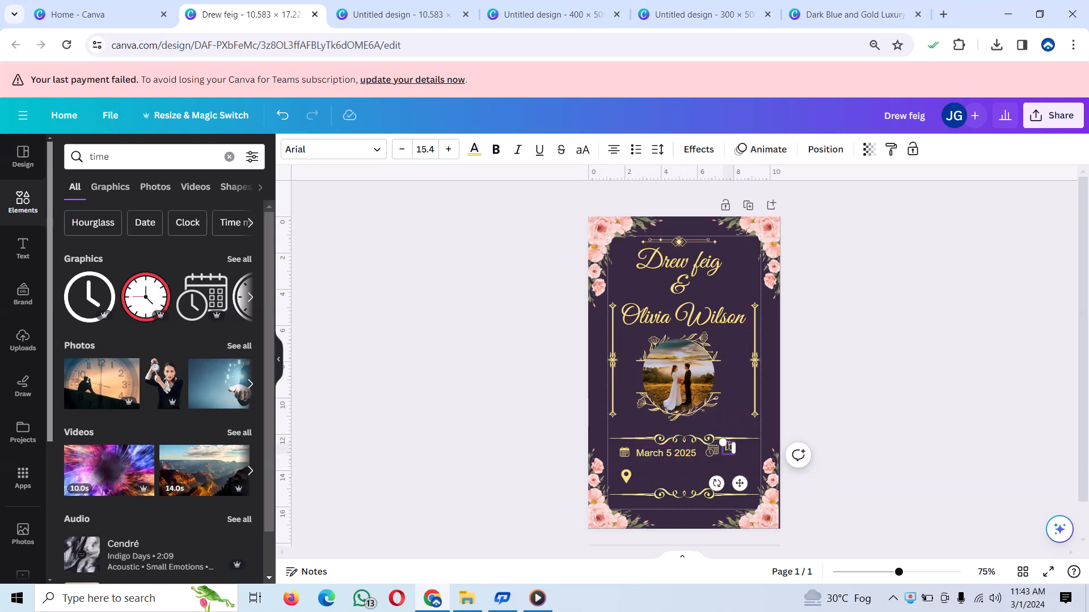
type(":")
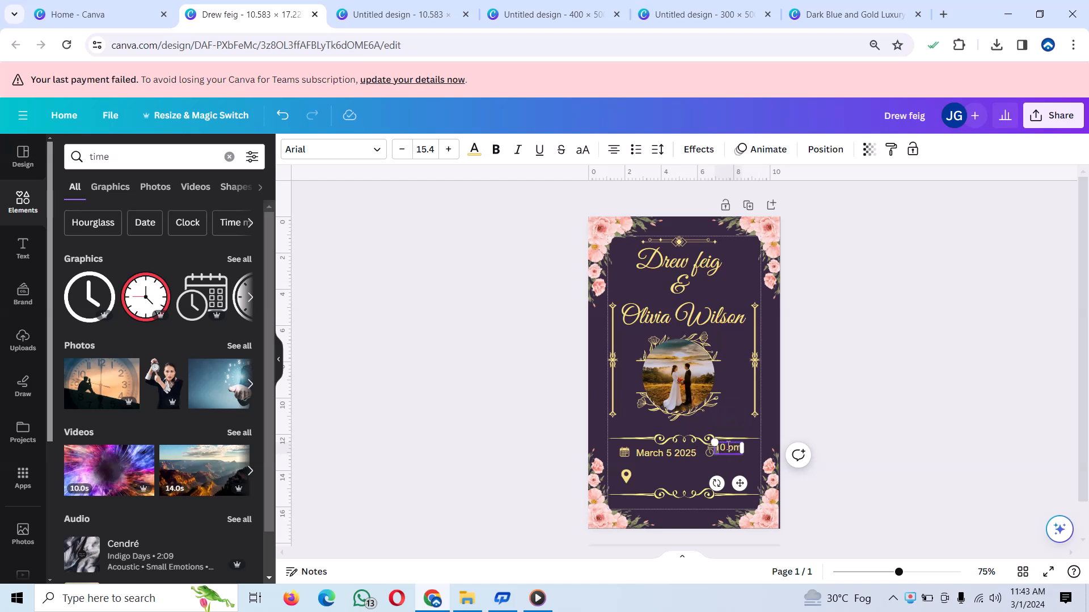
type("pm")
Add "xyz location ,ayz city" beside the pin and align the calendar icon, date, clock icon and time in one row.
left_click(717, 452)
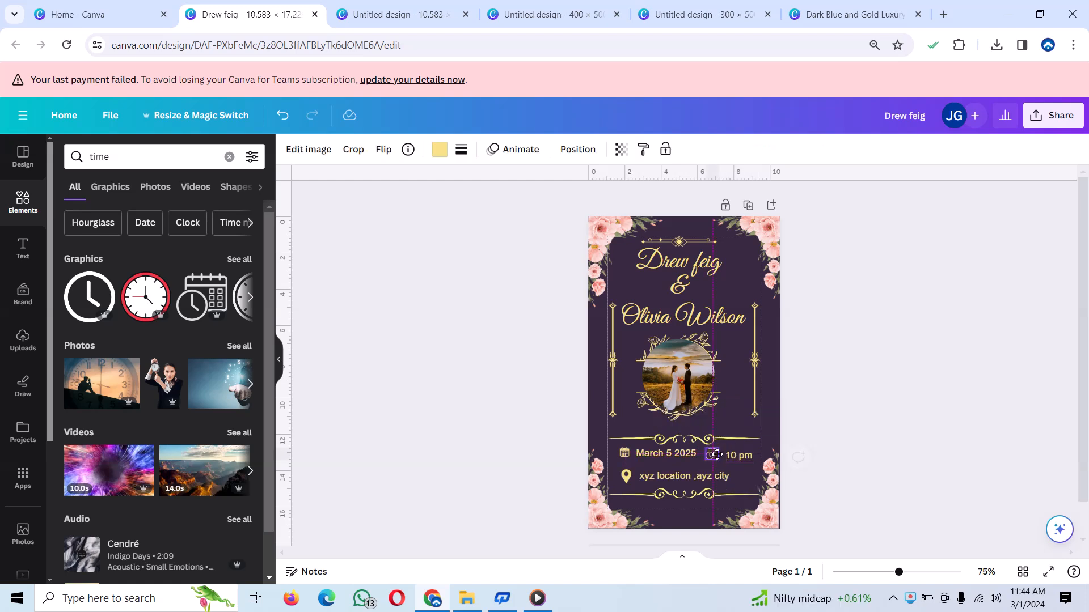
left_click_drag(716, 454, 622, 456)
left_click(673, 457)
left_click(623, 453)
left_click(850, 434)
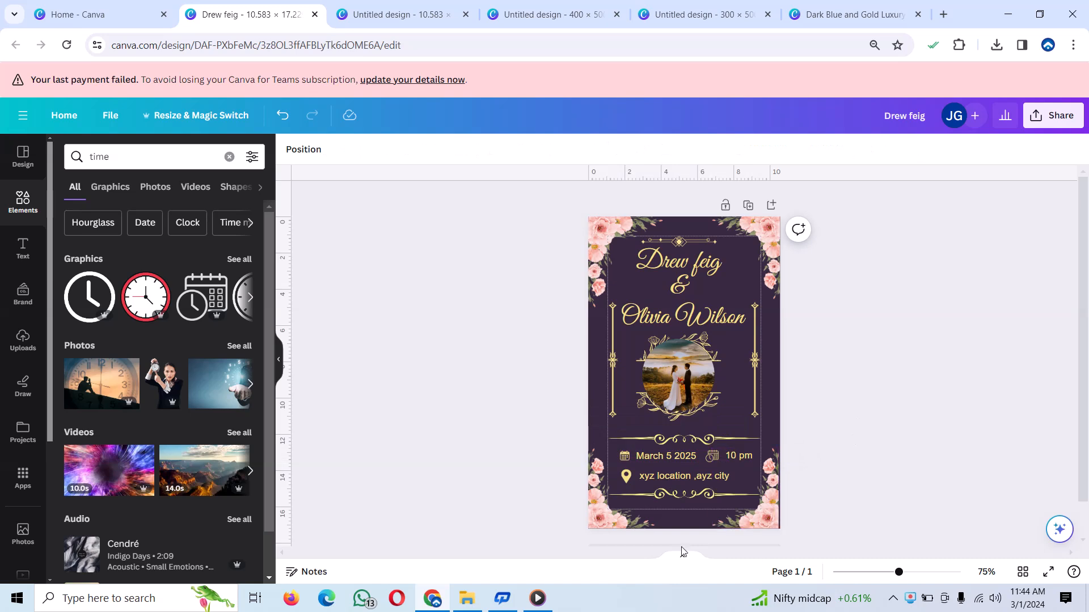
Add a second page to the invitation design below the finished card.
scroll(760, 532, "down", 1)
left_click(727, 530)
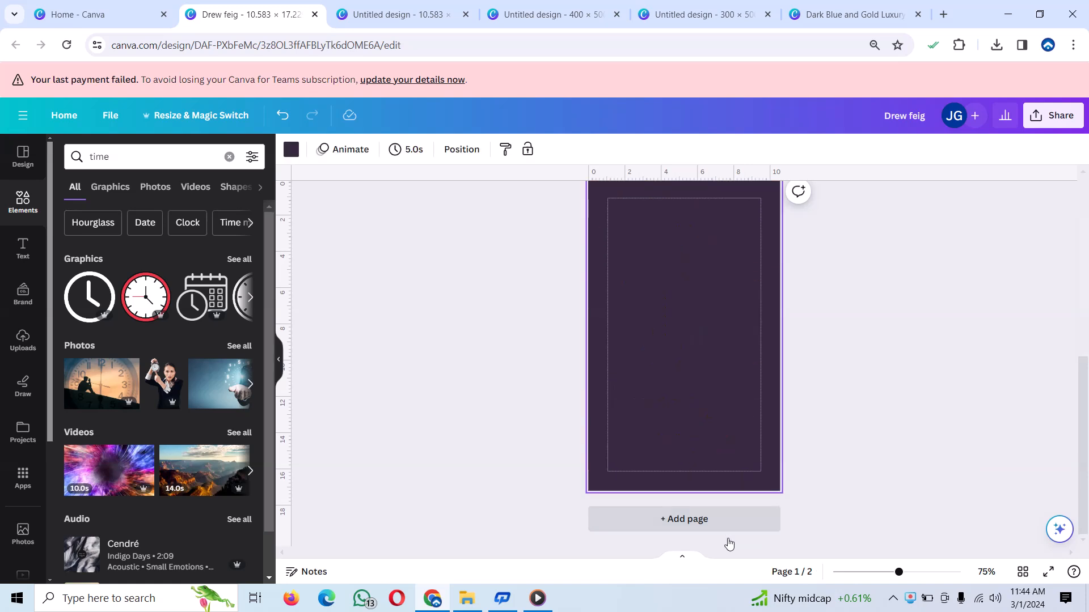
scroll(665, 474, "up", 2)
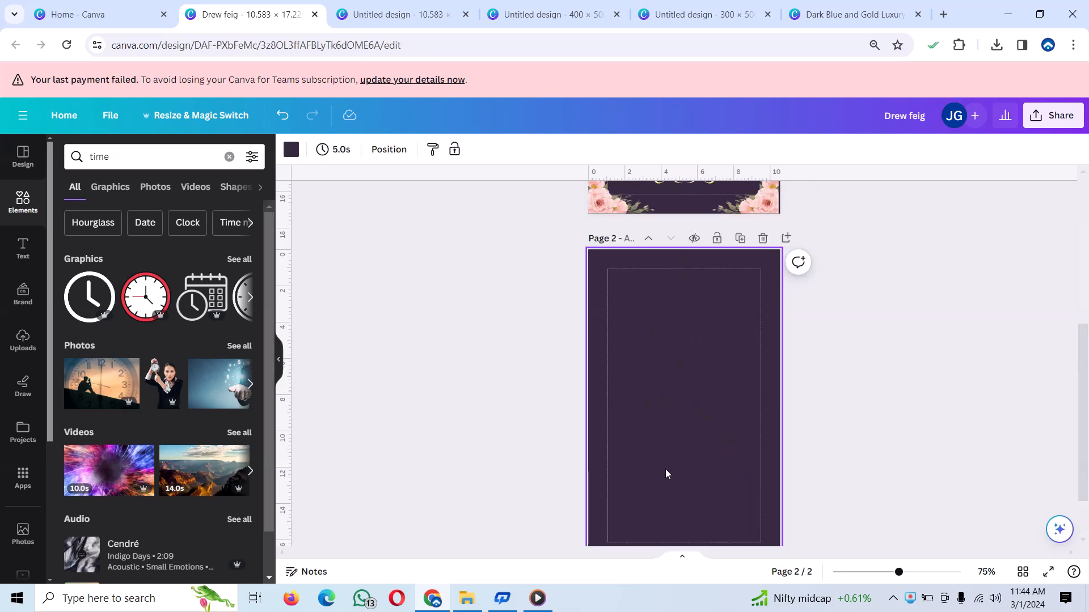
scroll(665, 468, "down", 2)
scroll(667, 464, "up", 2)
Try #ffe48f as page 2's background, and settle on the pale khaki-yellow swatch of the DigiSkill Palette.
left_click(290, 150)
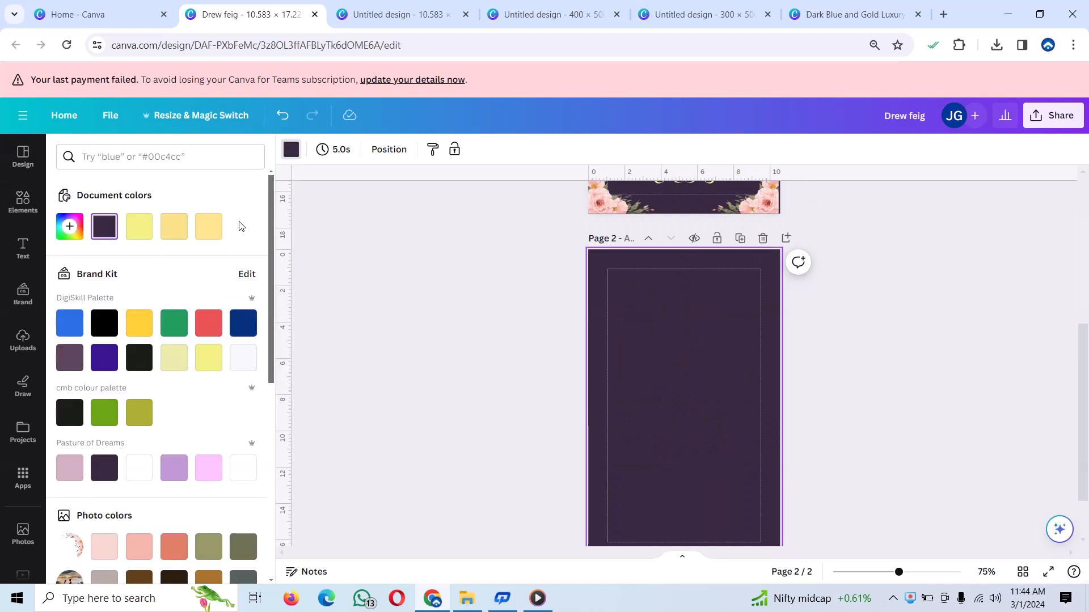
left_click(219, 234)
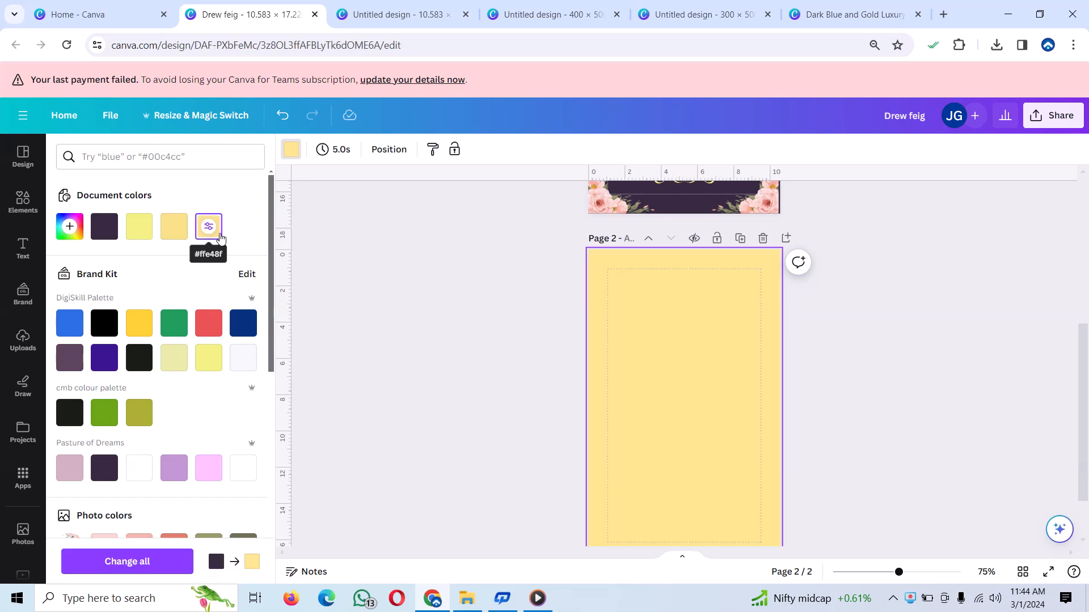
scroll(815, 409, "down", 2)
scroll(815, 409, "up", 2)
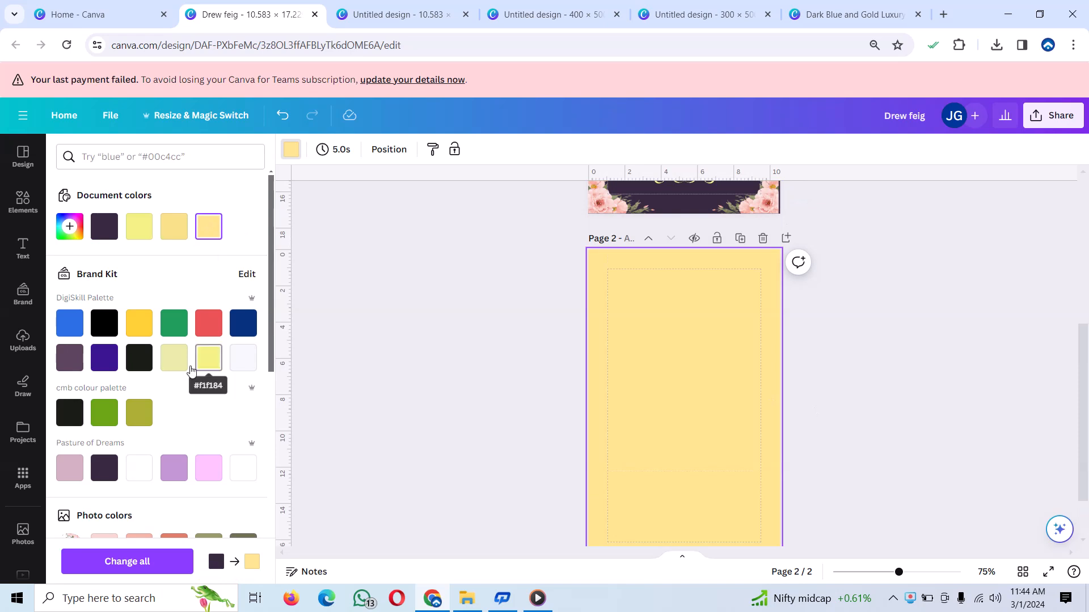
left_click(176, 363)
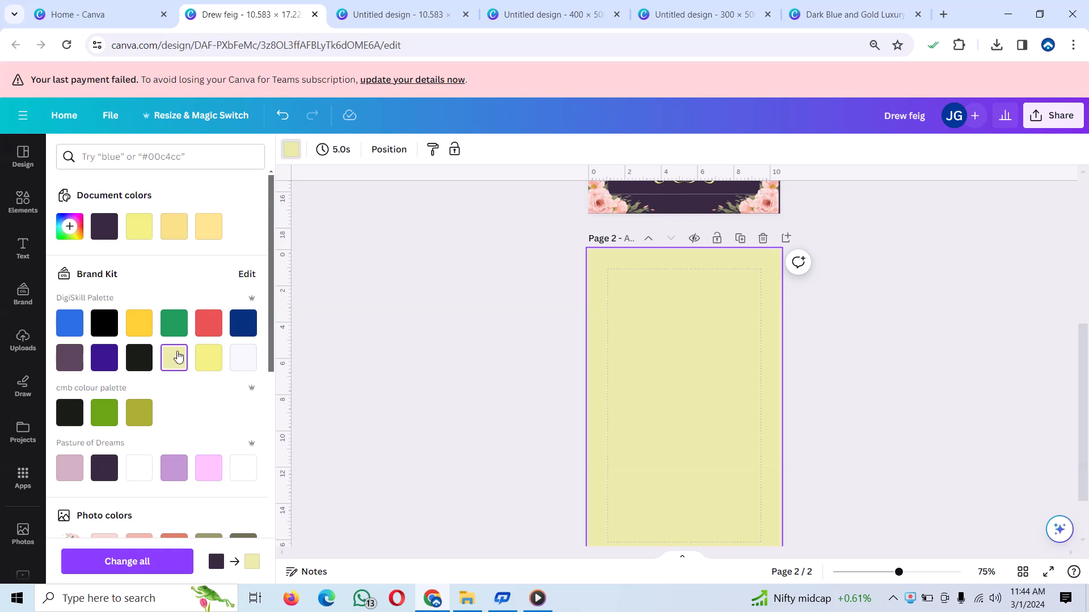
scroll(483, 371, "down", 2)
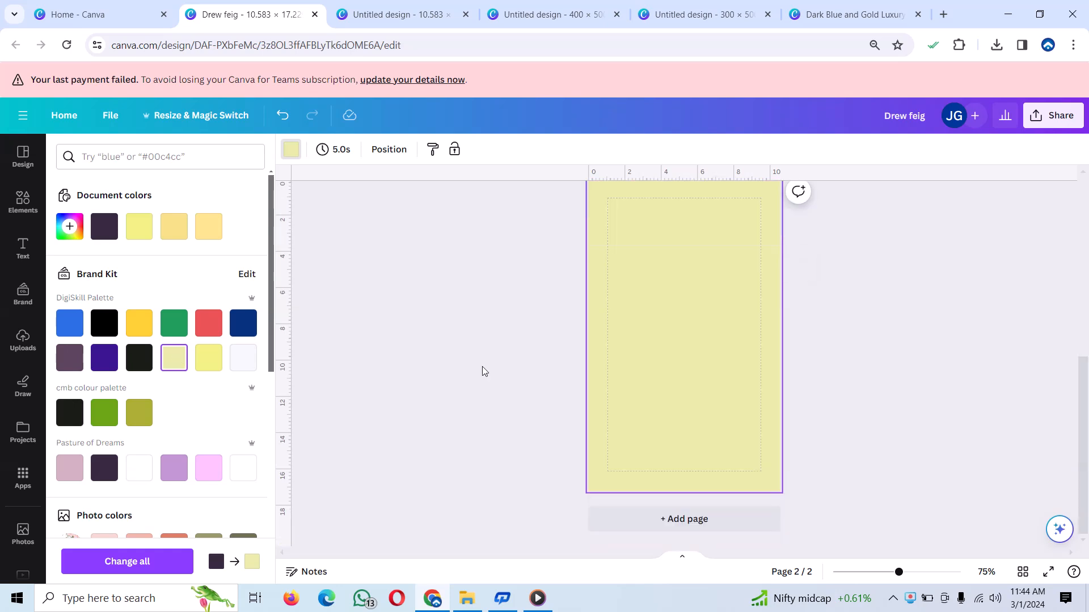
scroll(483, 372, "up", 2)
scroll(483, 371, "down", 2)
scroll(483, 371, "up", 2)
scroll(483, 371, "down", 1)
scroll(482, 371, "up", 2)
Add the recently used couple photo to page 2.
scroll(816, 550, "down", 1, "ctrl")
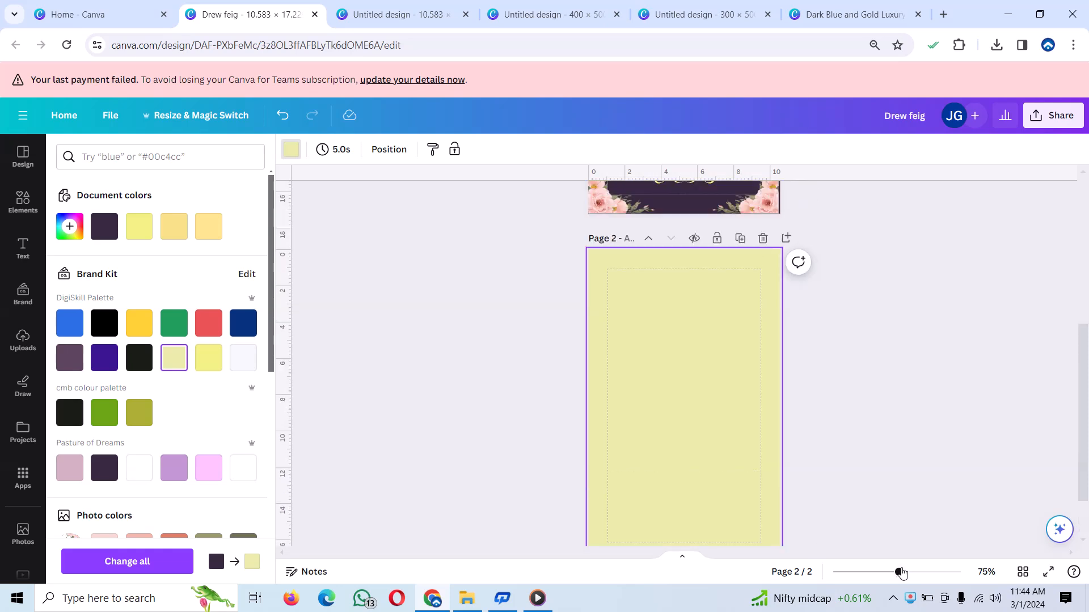
scroll(812, 489, "down", 1)
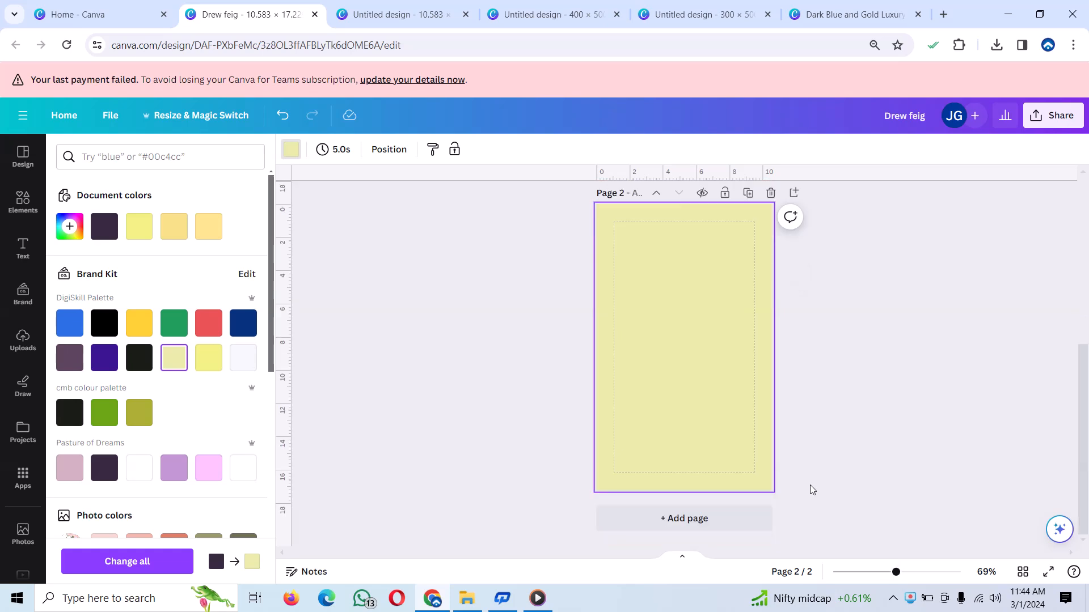
left_click(16, 213)
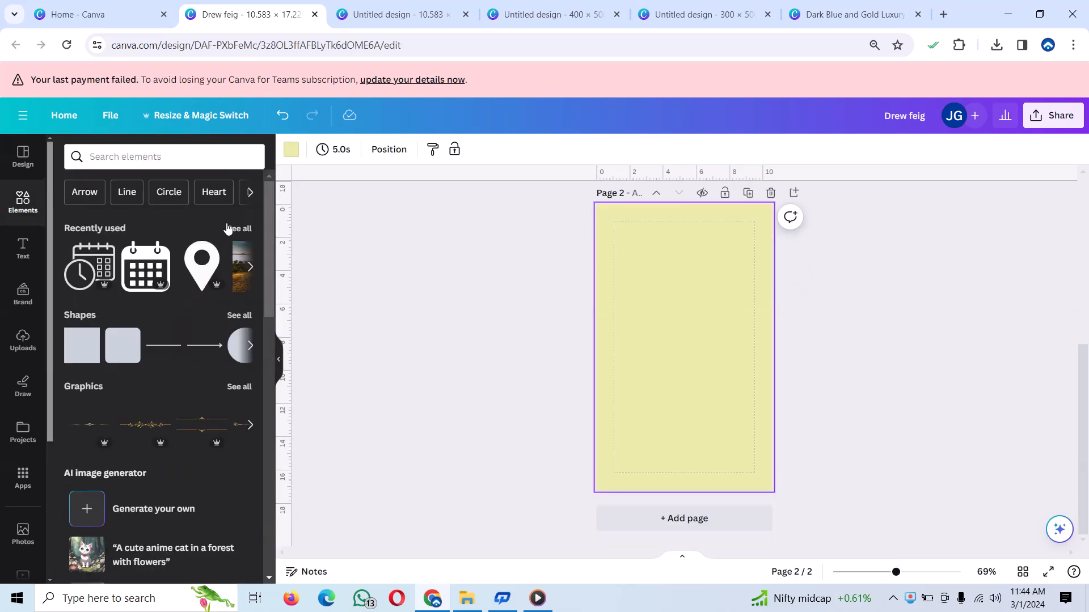
left_click(238, 229)
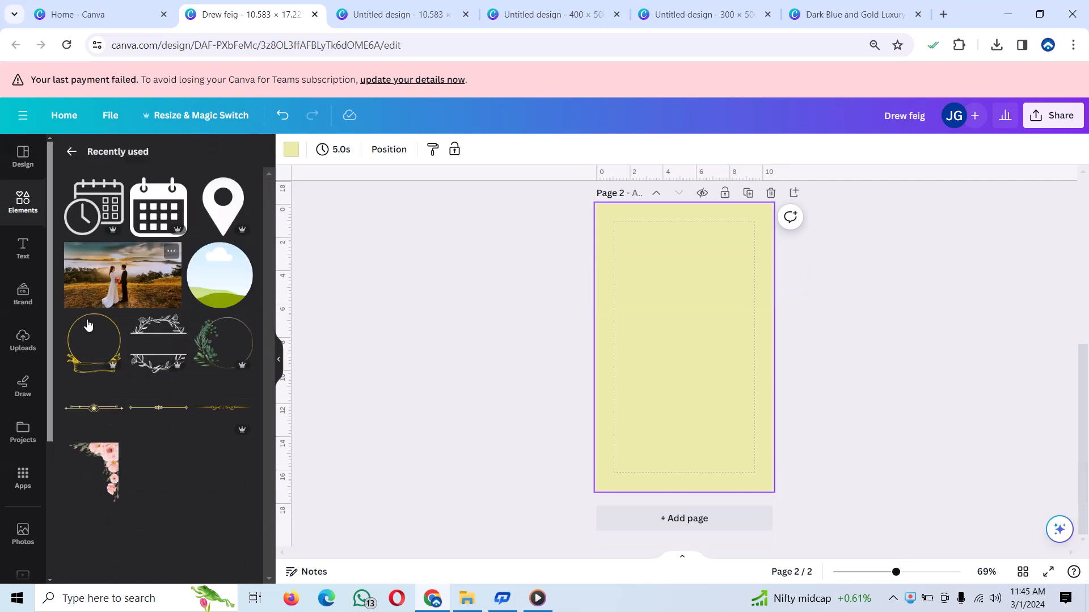
left_click(116, 299)
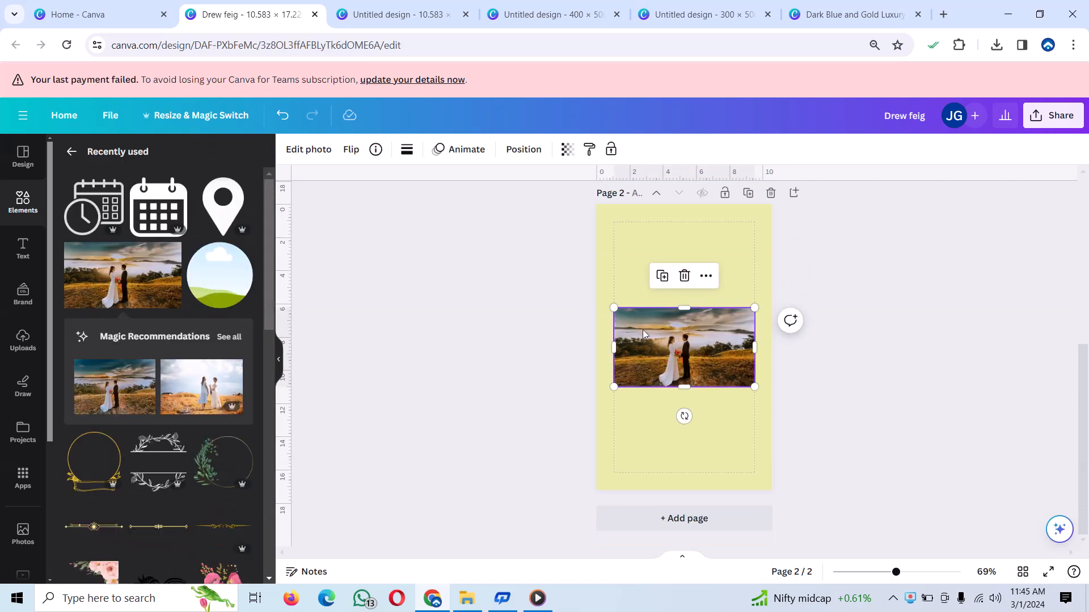
Enlarge the couple photo beyond the page width and position it to cover about the upper 6.5 cm of page 2.
left_click_drag(614, 307, 486, 235)
left_click_drag(575, 310, 685, 308)
left_click_drag(818, 374, 789, 356)
left_click_drag(685, 310, 687, 266)
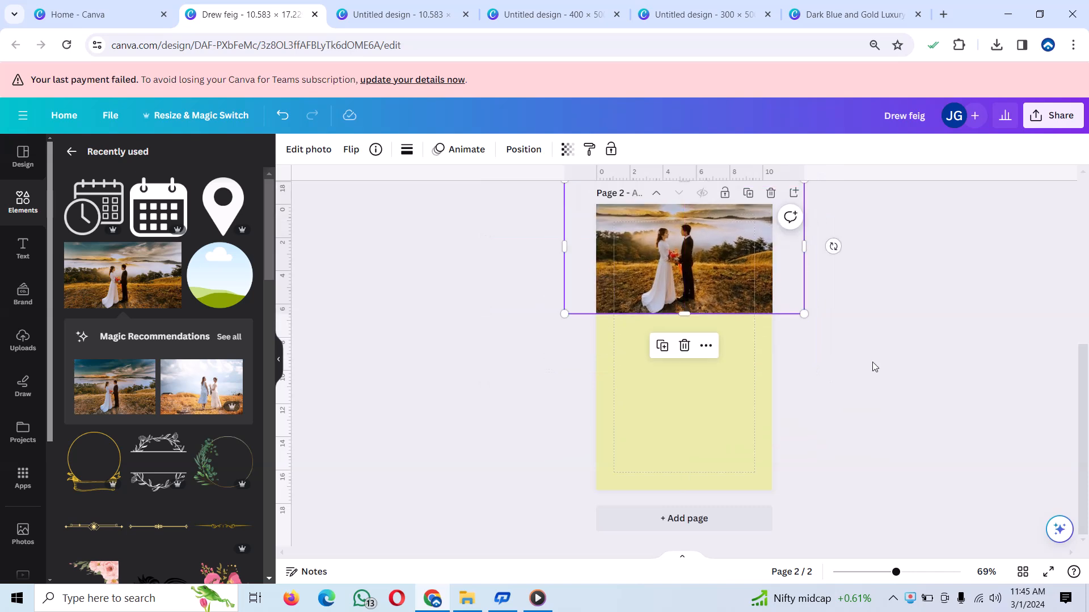
left_click(872, 361)
Search the elements for "design flower" and show all matching graphics.
left_click(17, 207)
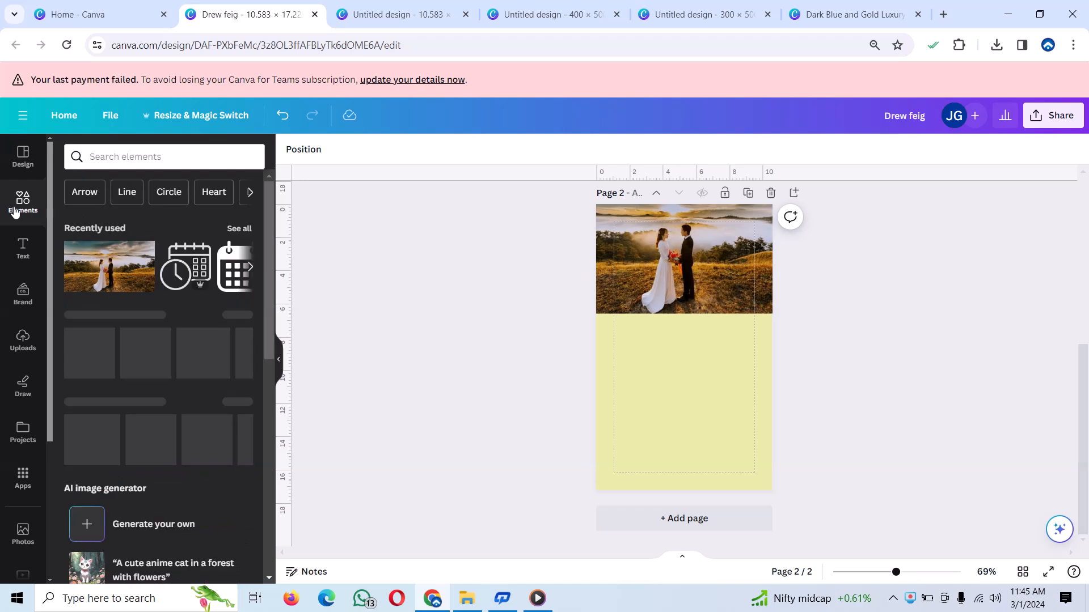
left_click(180, 157)
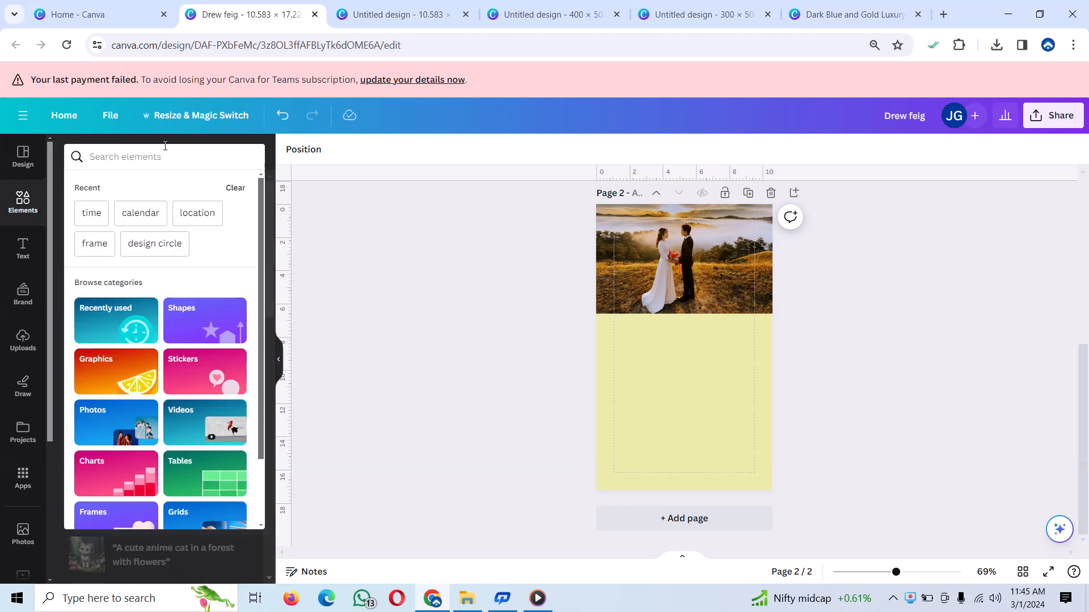
type("de")
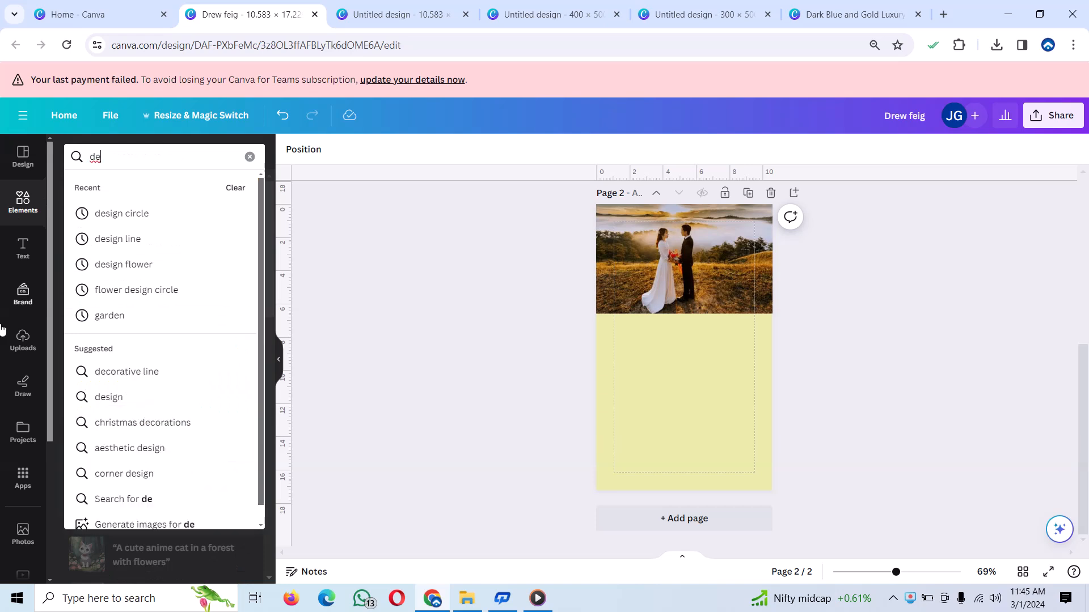
left_click(123, 260)
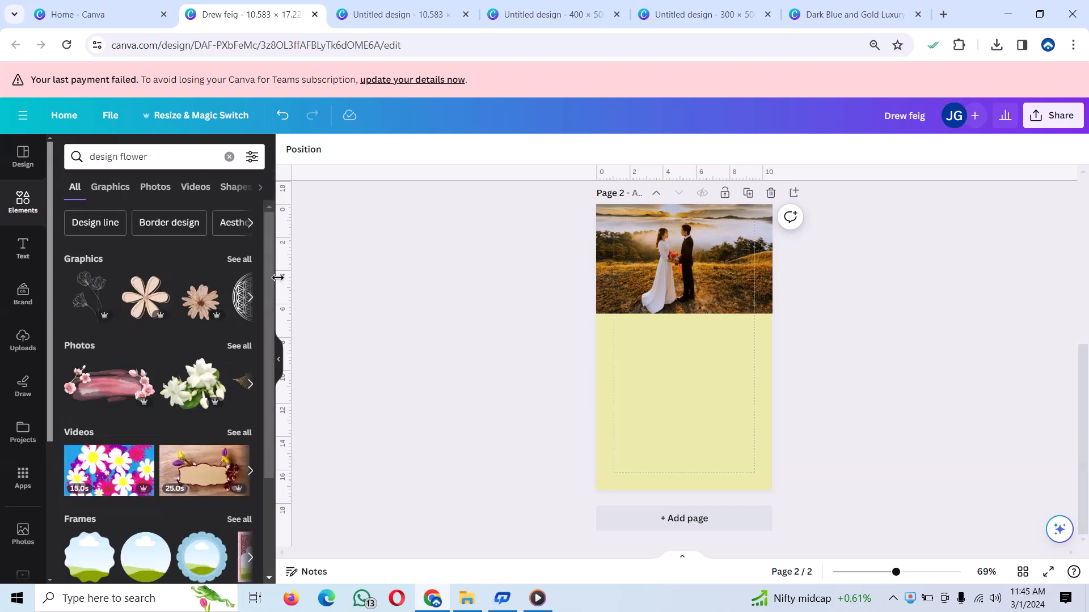
left_click(242, 261)
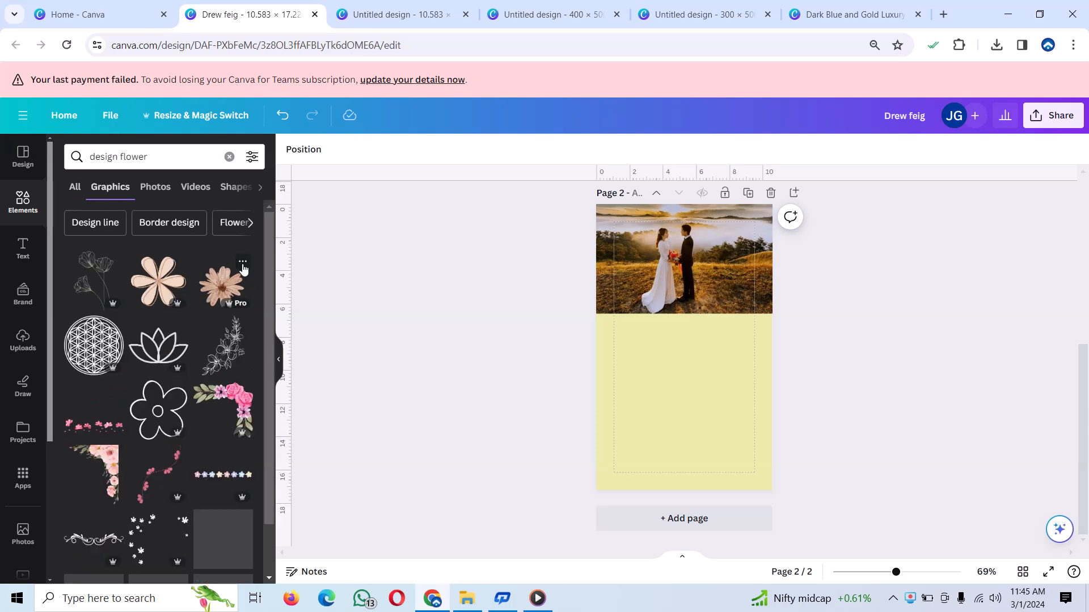
Add the multicoloured rose bouquet graphic with pink, gold and blue blooms to page 2 and shrink it to about 3 cm wide.
scroll(160, 489, "down", 1)
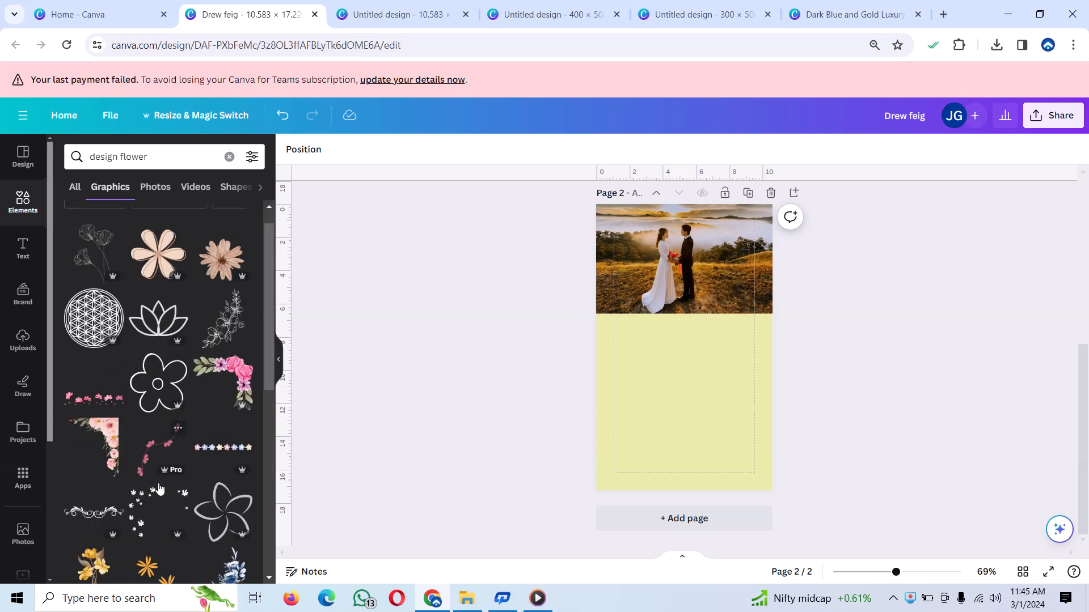
scroll(159, 489, "down", 3)
scroll(159, 489, "down", 5)
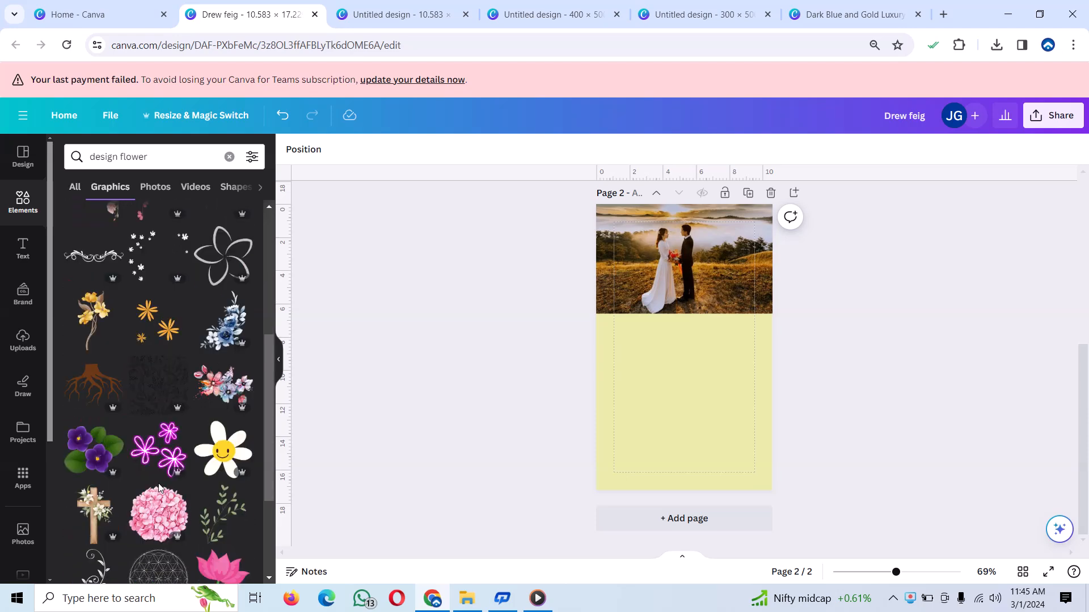
scroll(160, 489, "down", 2)
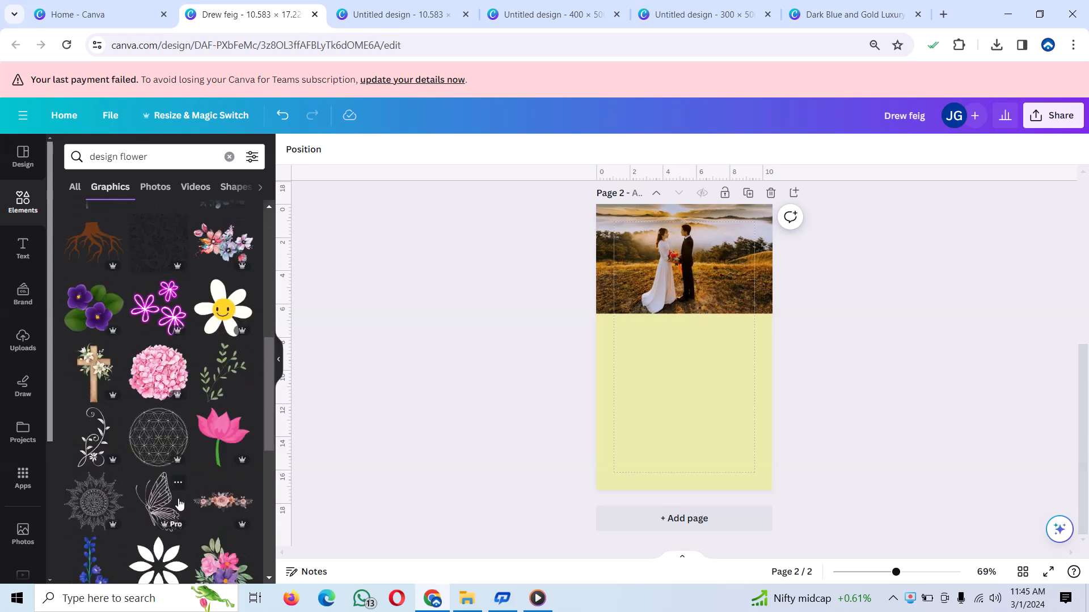
scroll(179, 503, "down", 5)
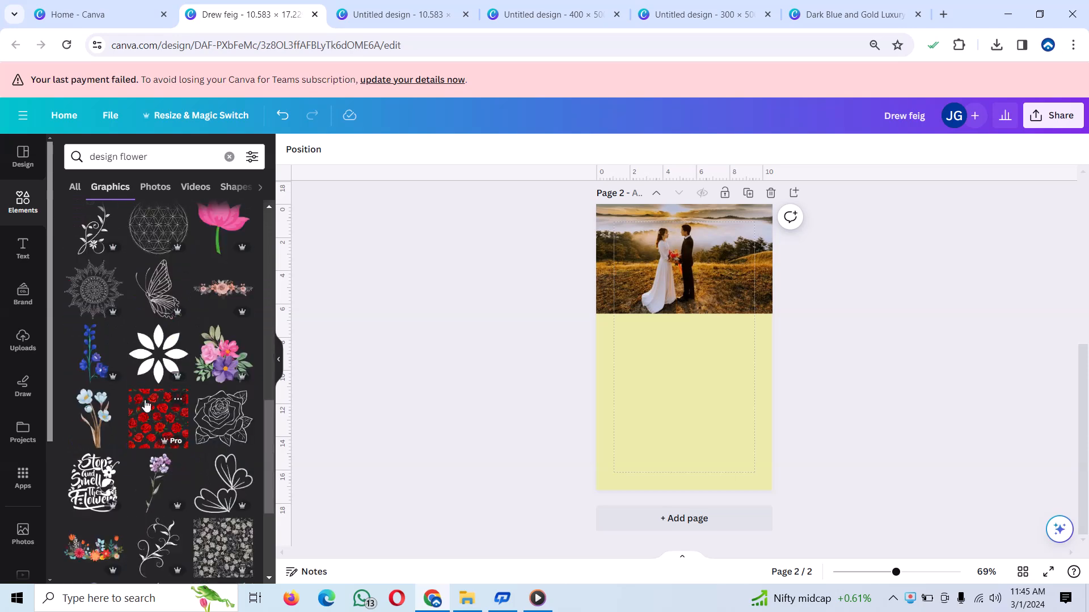
scroll(146, 405, "down", 5)
scroll(146, 405, "down", 1)
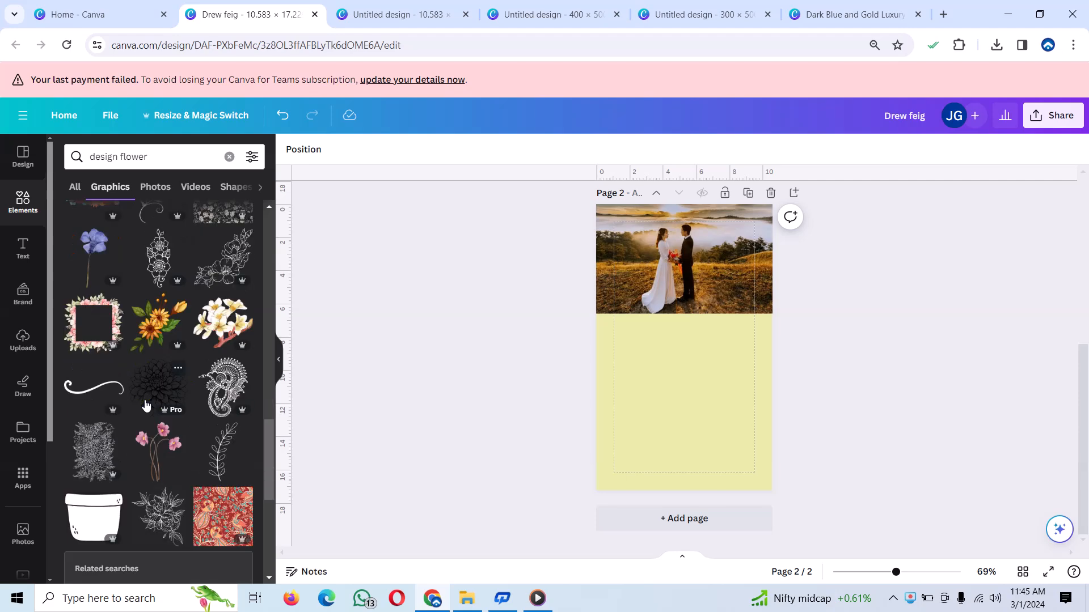
scroll(146, 404, "down", 2)
scroll(146, 404, "down", 3)
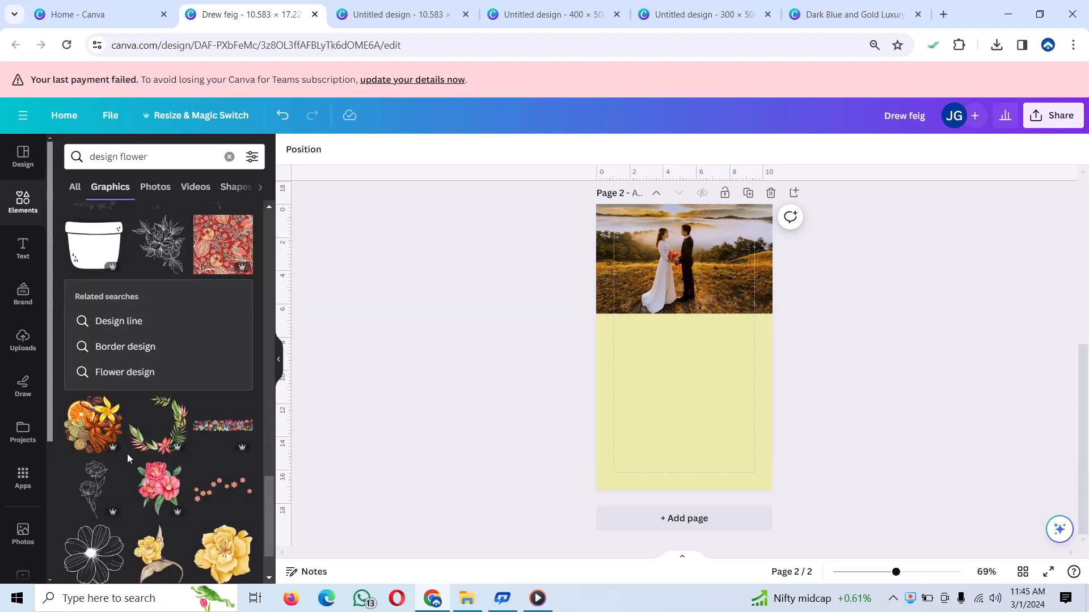
scroll(127, 454, "down", 1)
scroll(150, 468, "down", 4)
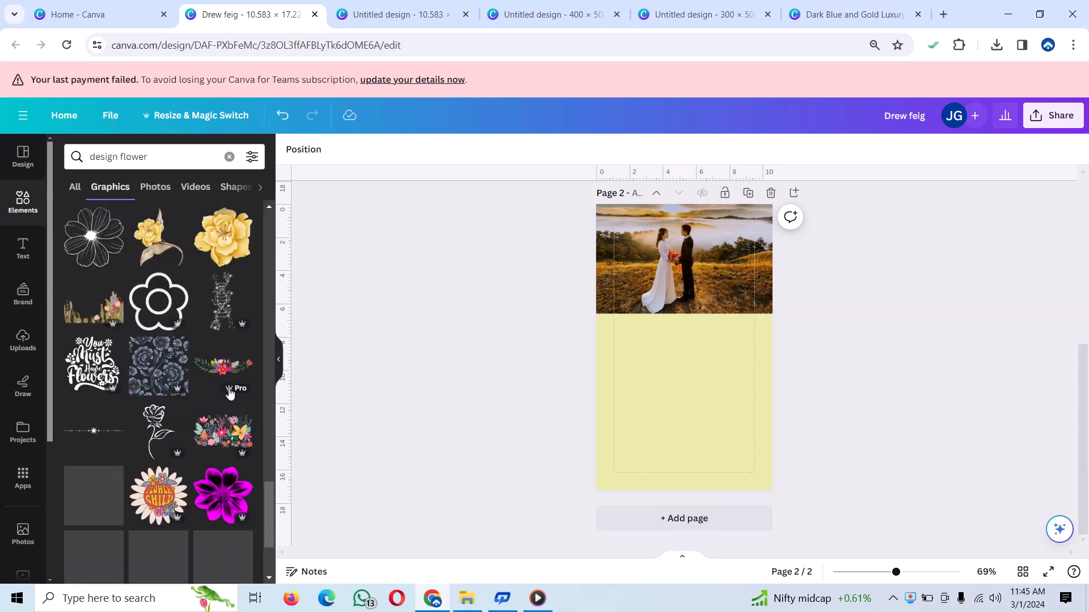
scroll(227, 391, "down", 1)
scroll(223, 385, "down", 2)
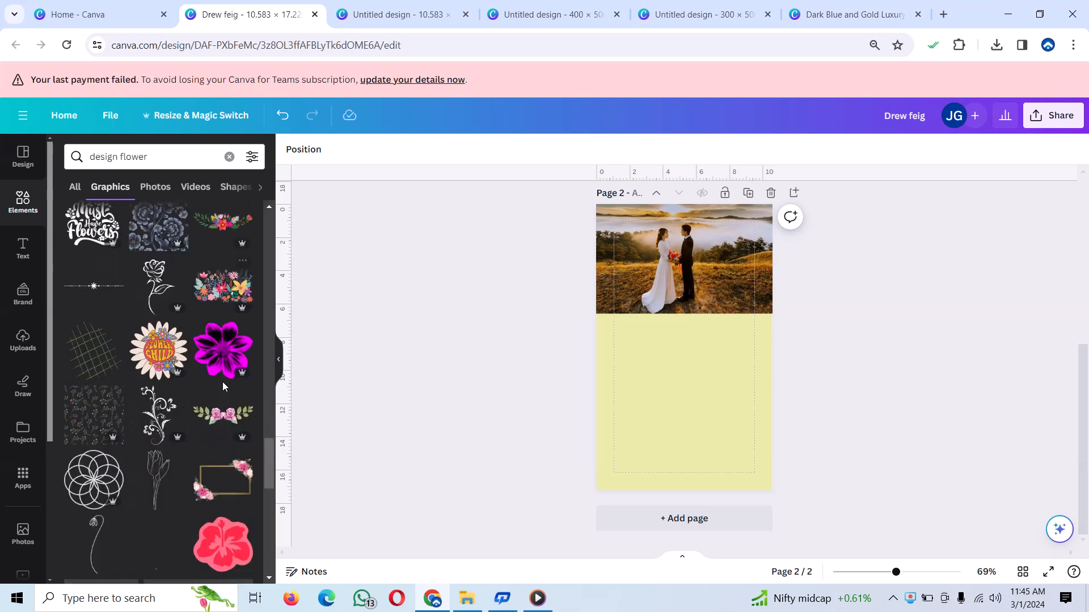
scroll(222, 386, "down", 5)
scroll(224, 387, "down", 1)
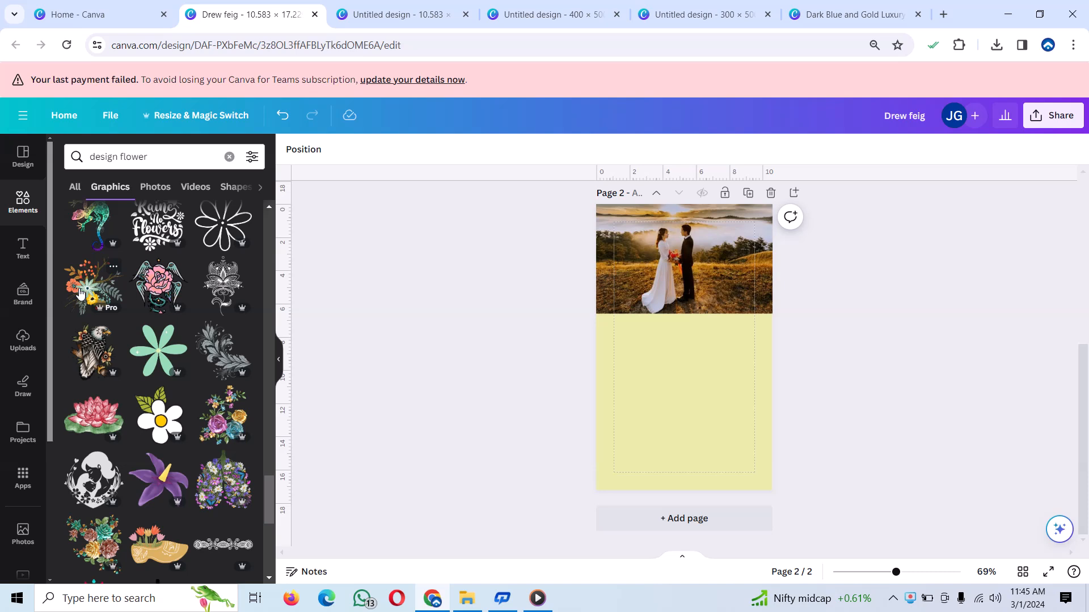
left_click(224, 421)
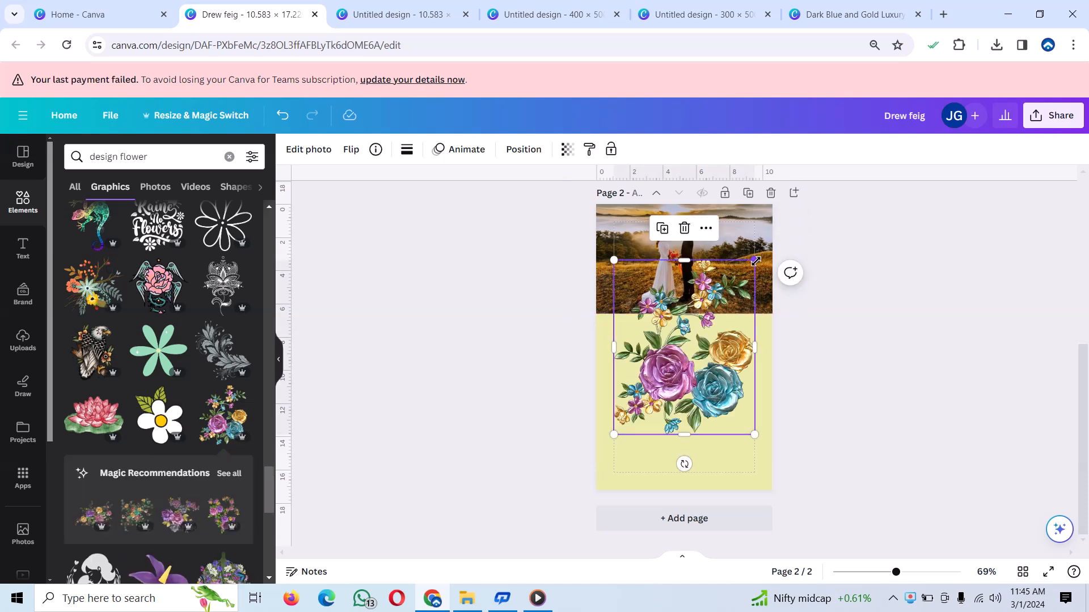
left_click_drag(754, 260, 663, 374)
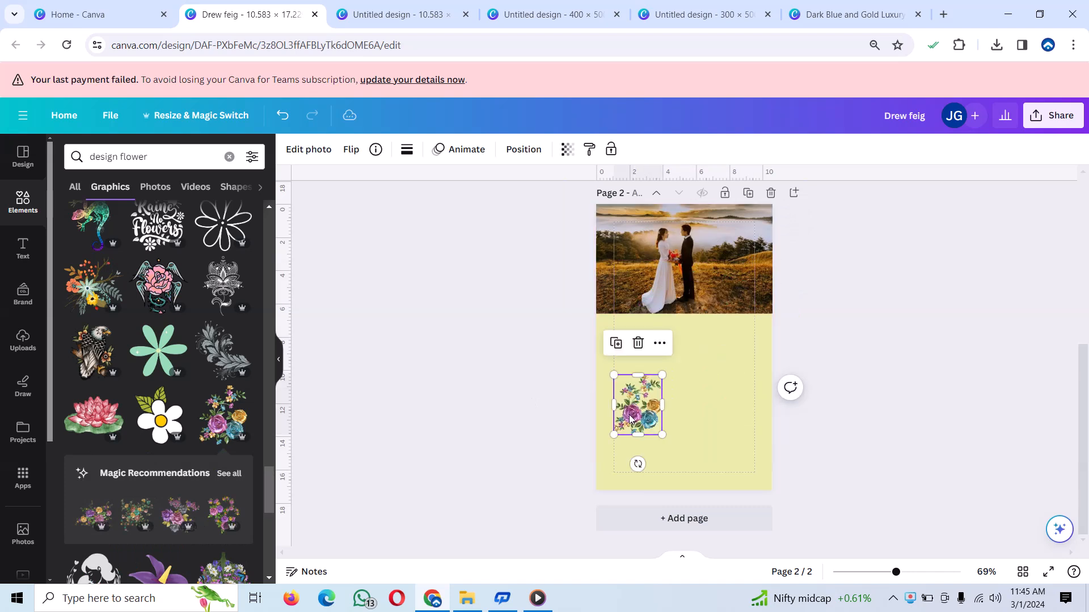
Place rose bouquets in both bottom corners of page 2 and flip the bottom-left one horizontally to mirror the other.
left_click_drag(631, 419, 602, 457)
left_click(733, 412)
left_click(343, 150)
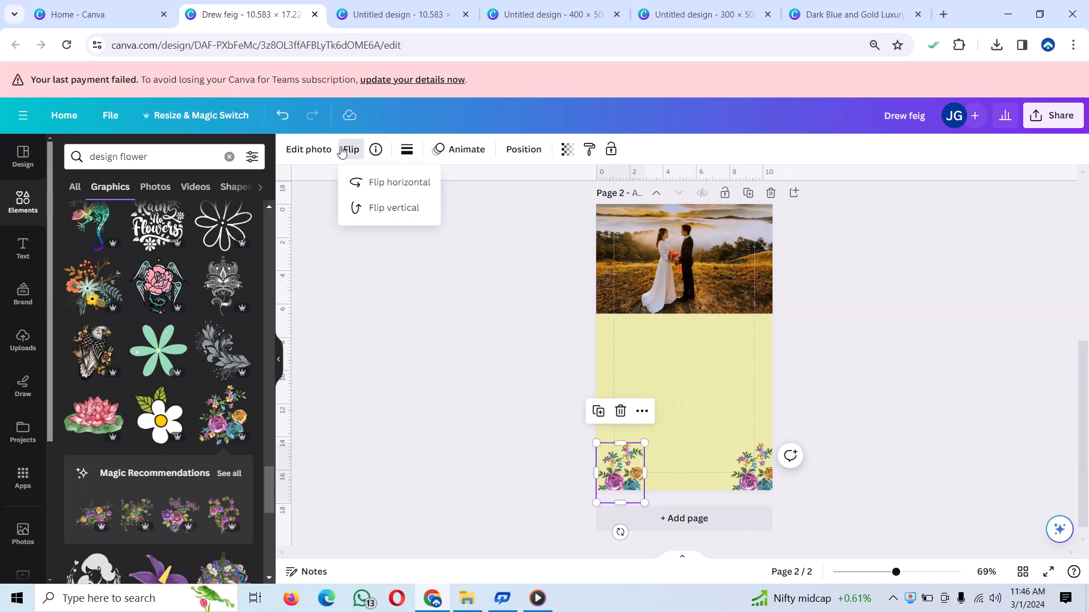
left_click(397, 185)
left_click(631, 483)
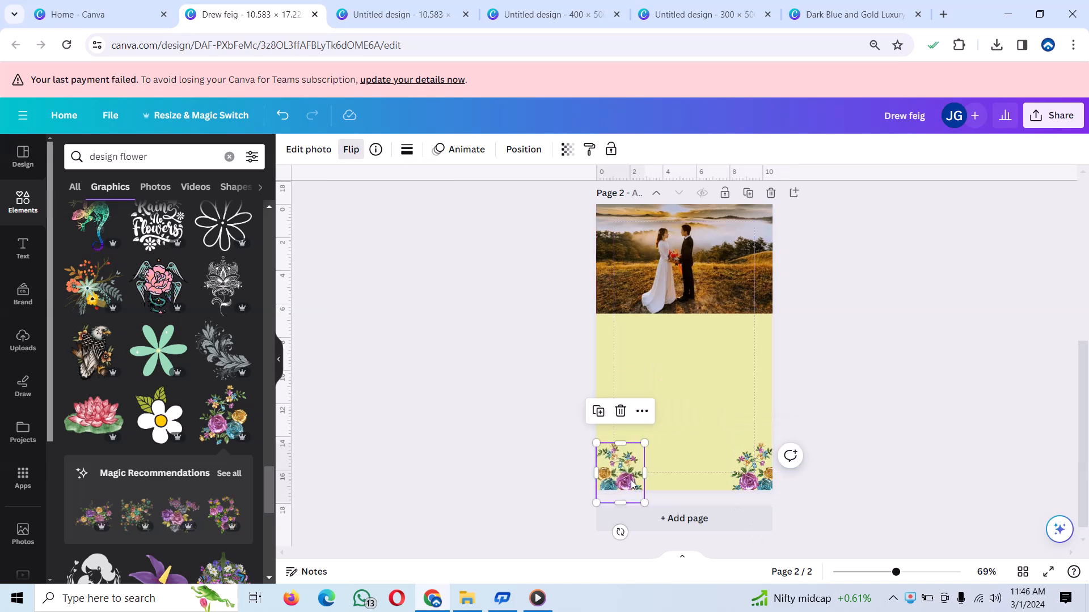
left_click_drag(632, 482, 629, 483)
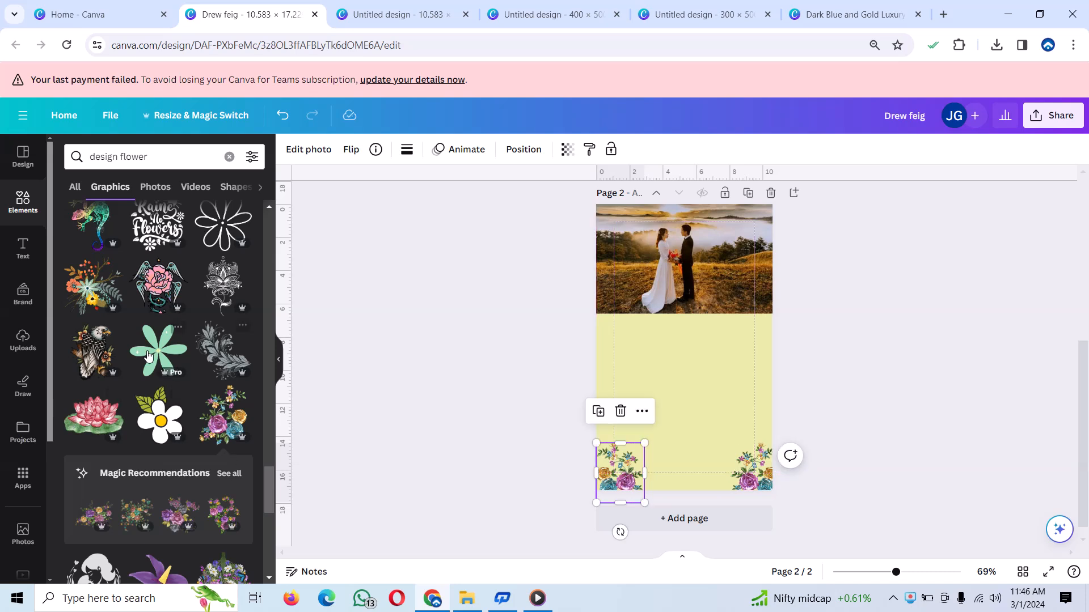
Add the orange flower spray recommended for the coral and blue wildflower graphic, and delete that wildflower graphic from page 2.
left_click(94, 286)
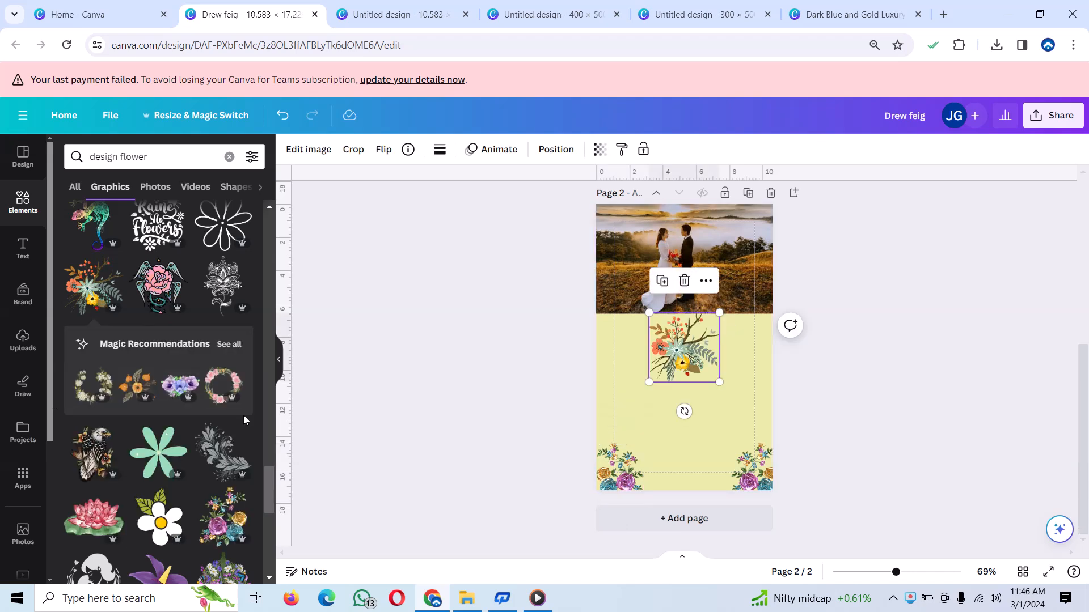
left_click(134, 388)
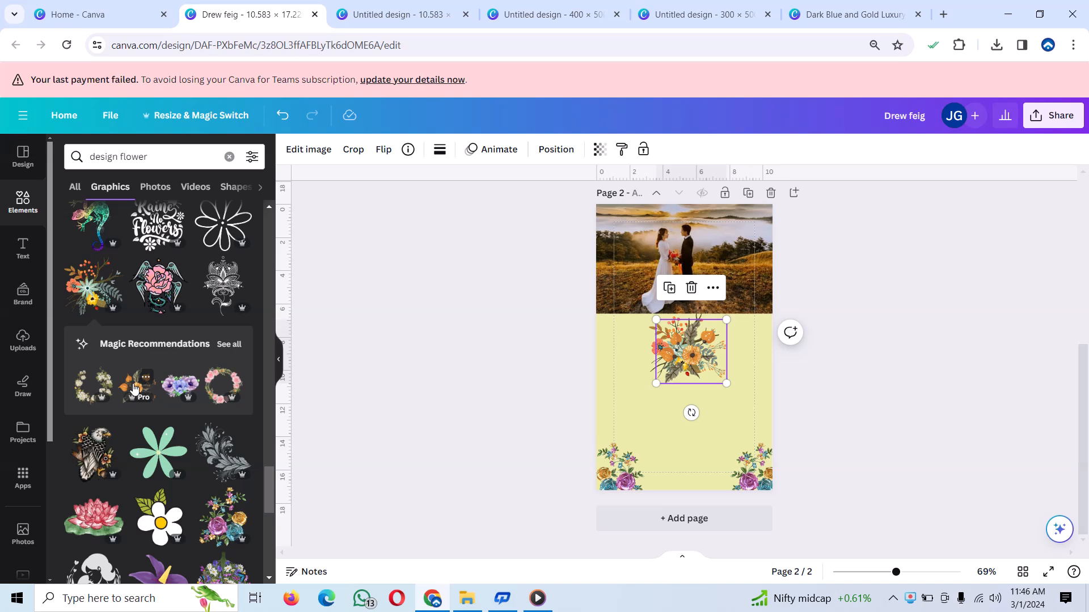
left_click_drag(133, 389, 636, 360)
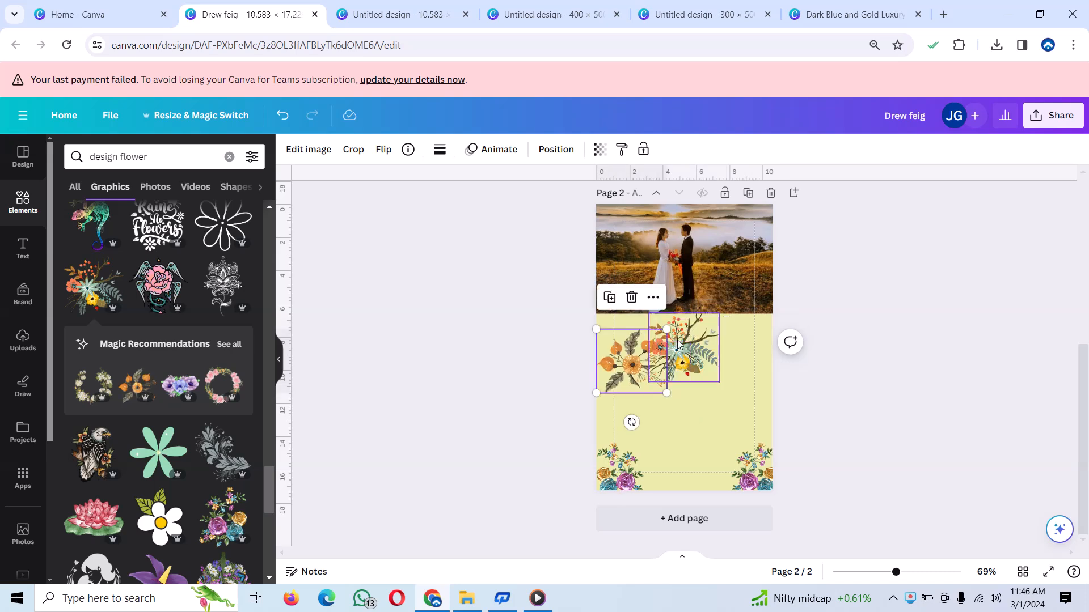
left_click(677, 340)
key("Delete")
Move the orange flower spray to the right page edge just below the couple photo and rotate it so its buds hang downward.
left_click(622, 350)
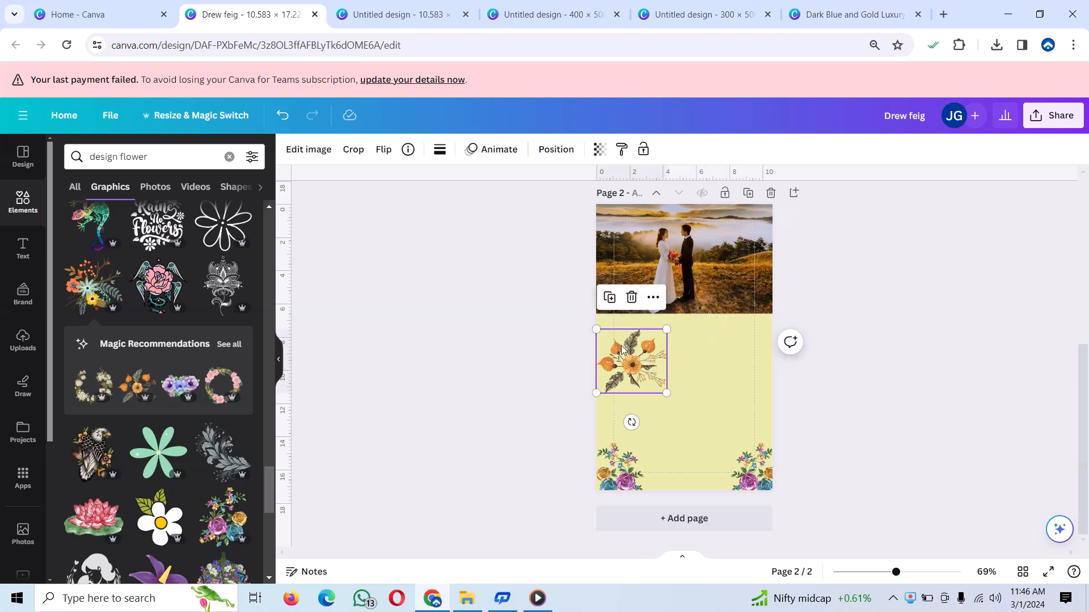
left_click_drag(622, 350, 728, 336)
left_click_drag(737, 408, 739, 348)
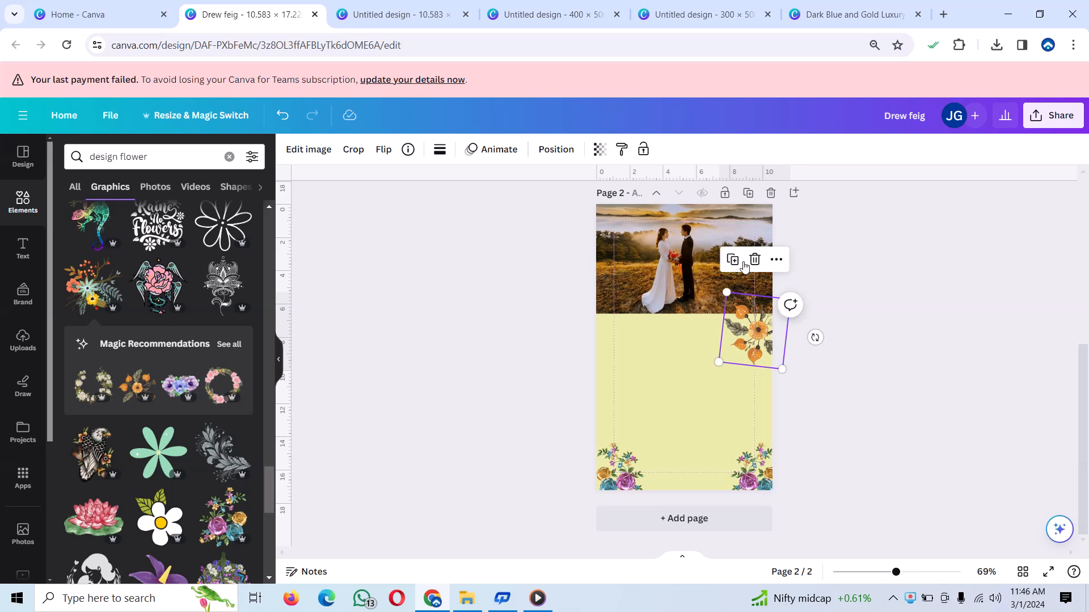
Duplicate the orange flower spray, flip the copy horizontally, rotate it to about 87° and place it at the left page edge below the photo.
left_click(733, 260)
left_click_drag(764, 344, 634, 354)
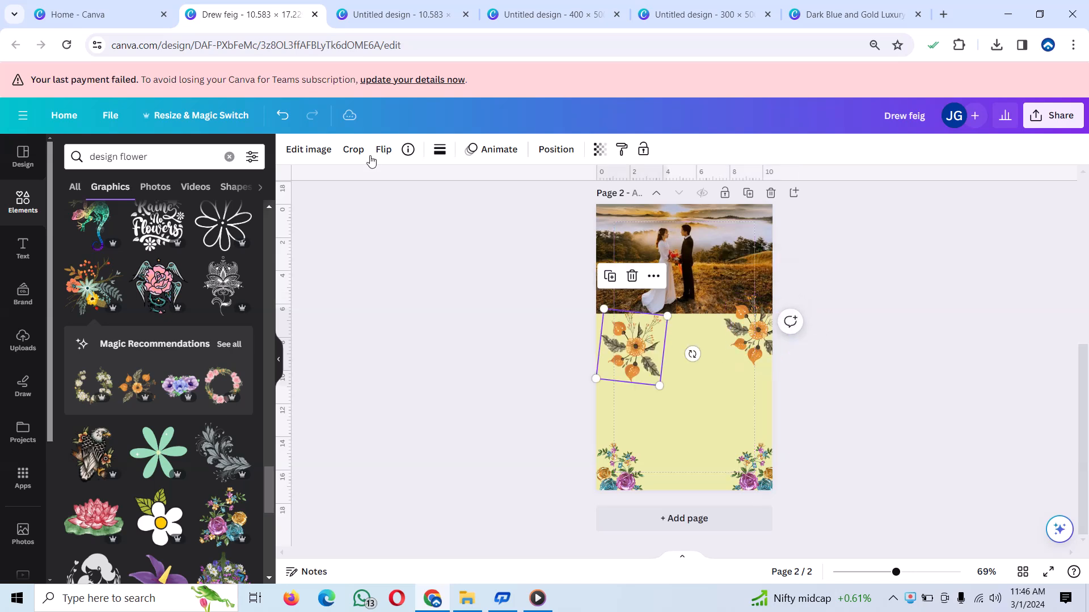
left_click(377, 150)
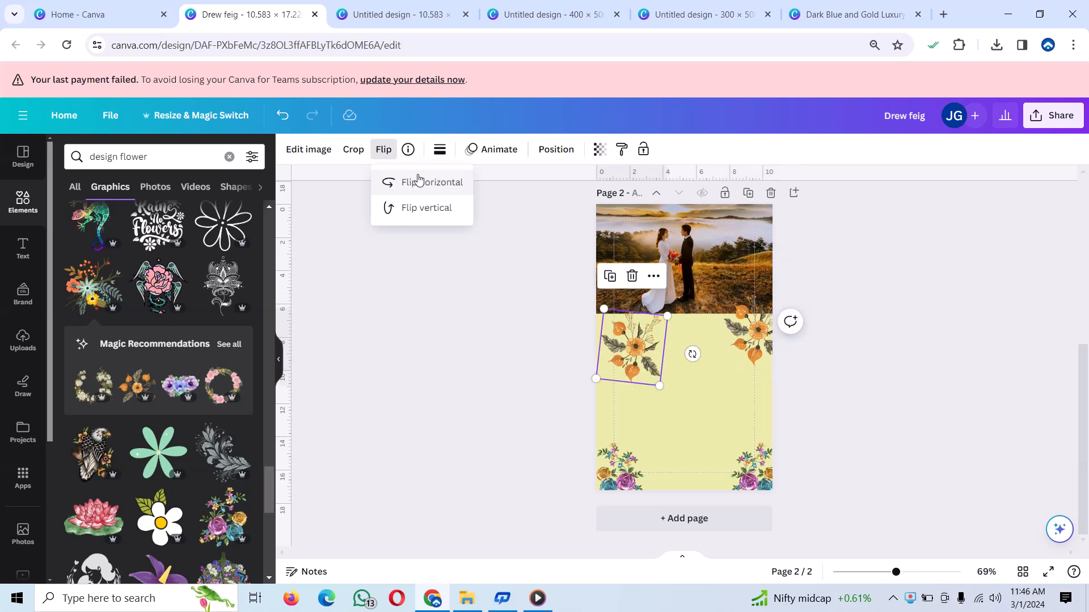
left_click(419, 182)
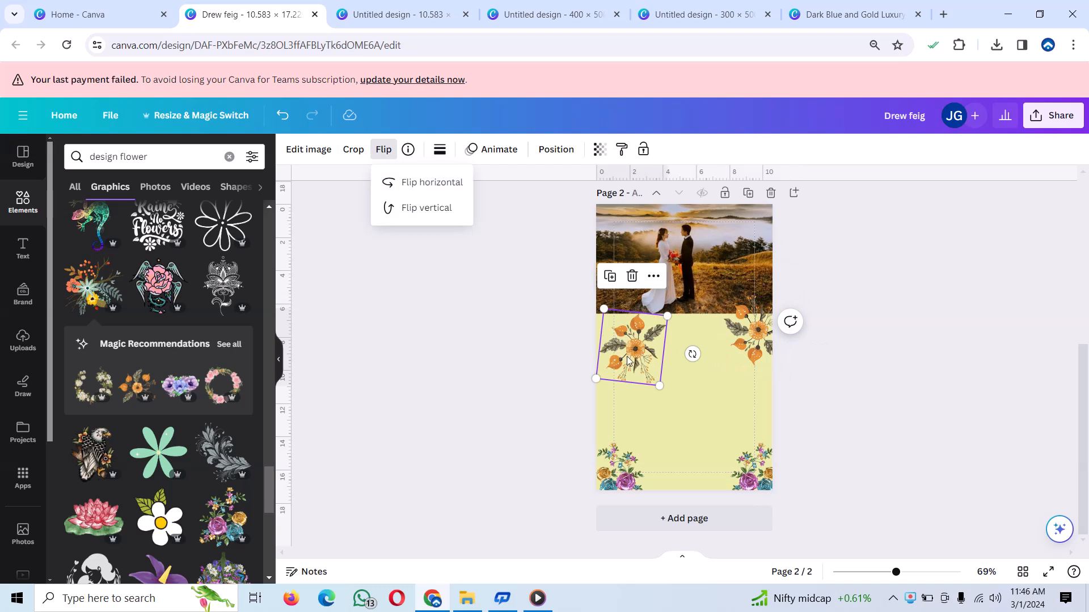
left_click_drag(691, 353, 554, 352)
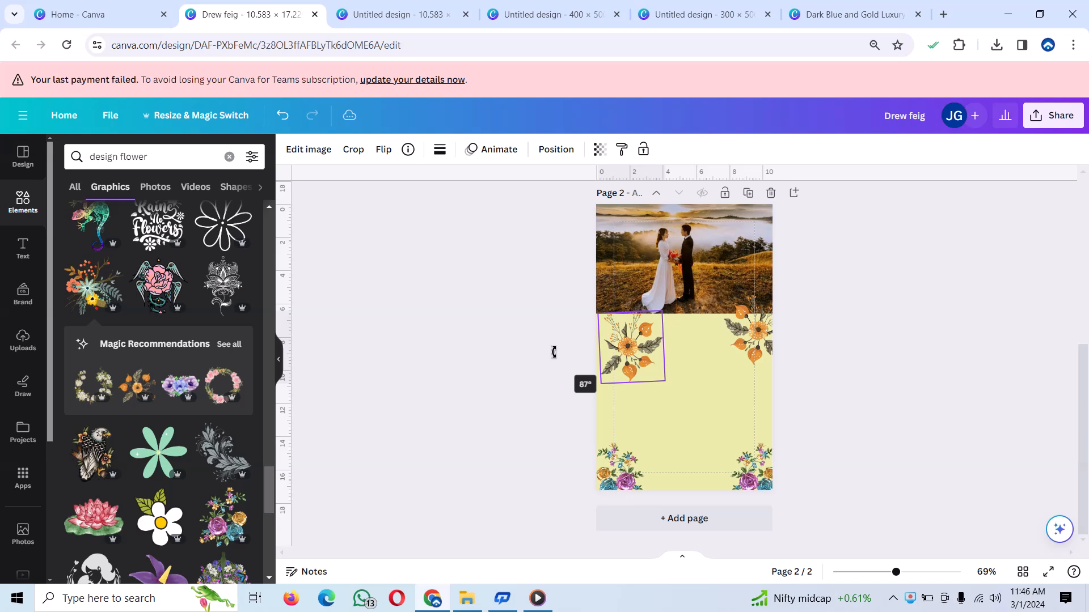
mouse_move(627, 363)
left_mouse_down()
mouse_move(625, 347)
mouse_move(608, 353)
left_mouse_up()
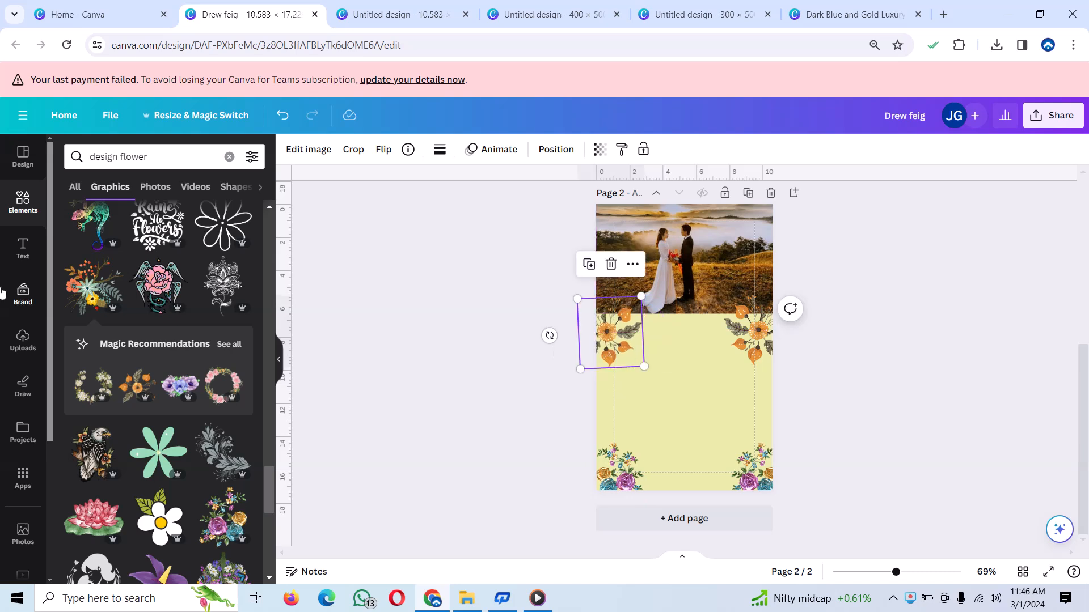
Add a centred heading with the couple's names joined by "&" between the flower sprays, and set all its lines in Great Vibes.
left_click(23, 248)
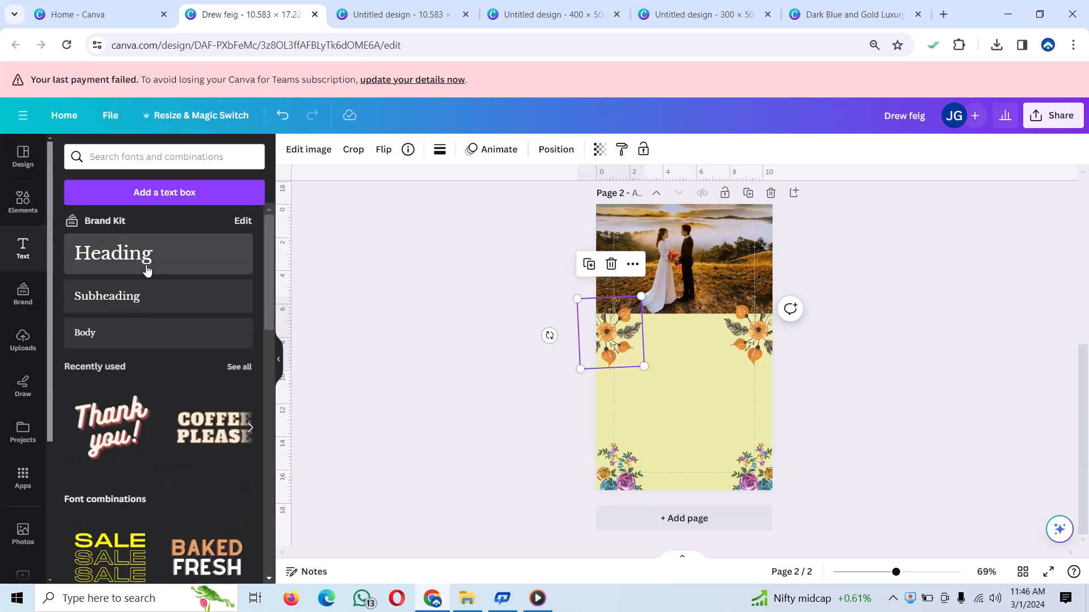
left_click(147, 269)
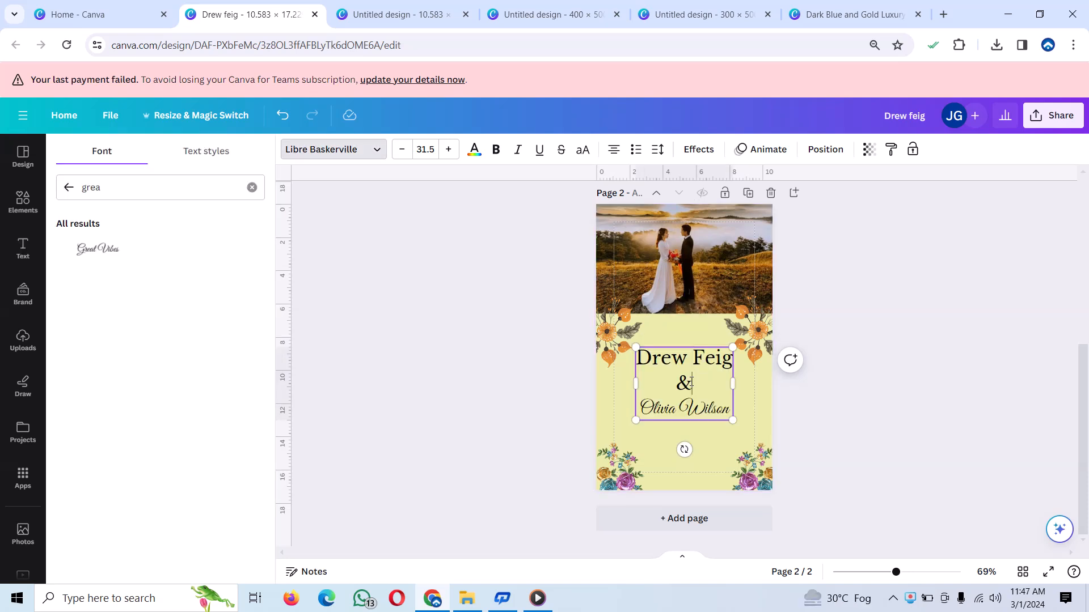
left_click(691, 383)
left_click(97, 249)
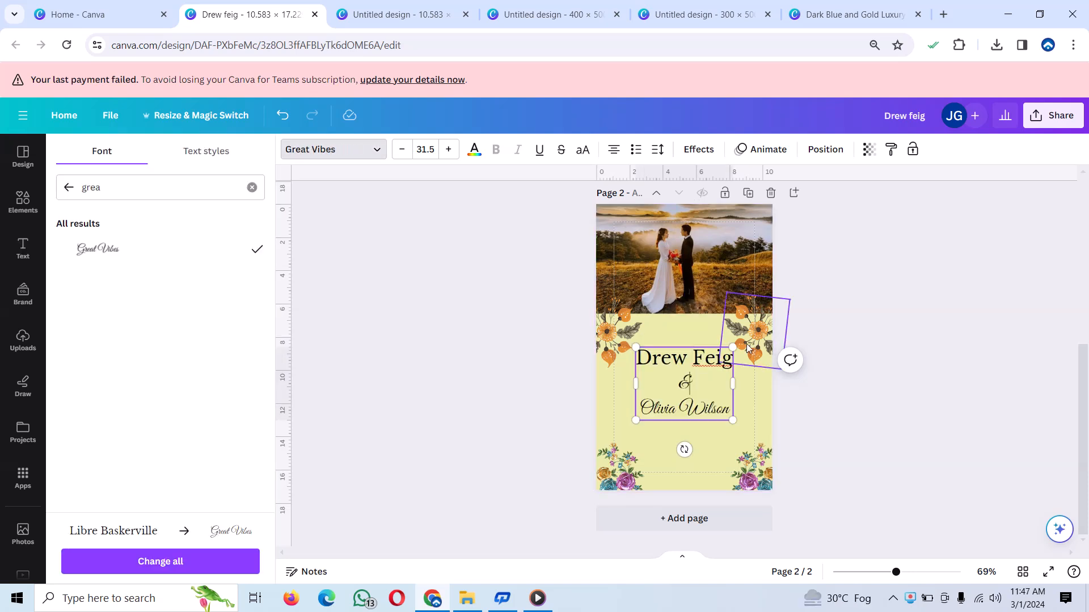
left_click(685, 363)
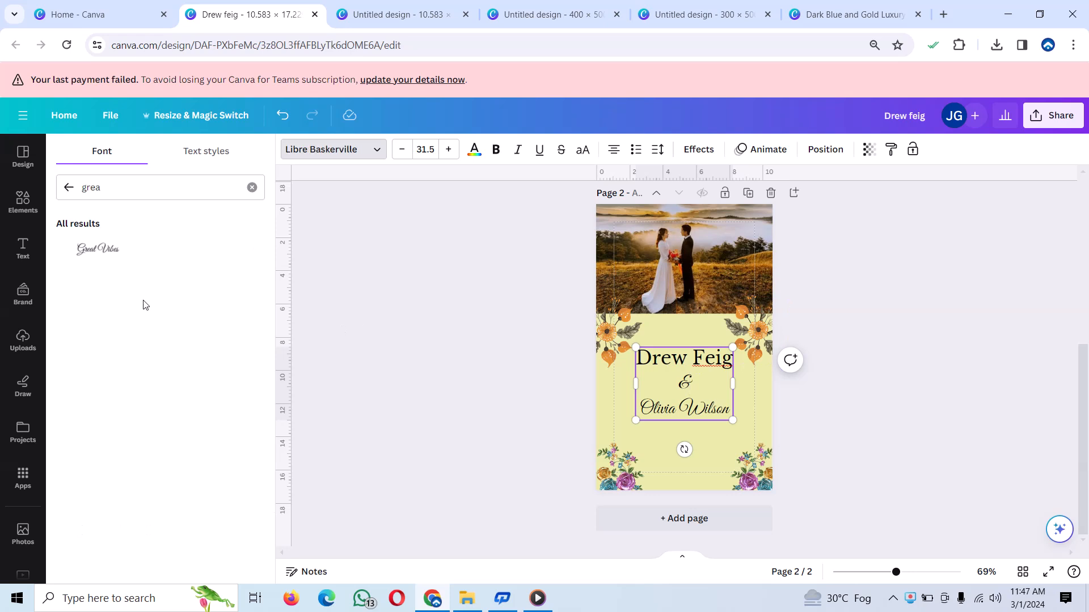
left_click(109, 249)
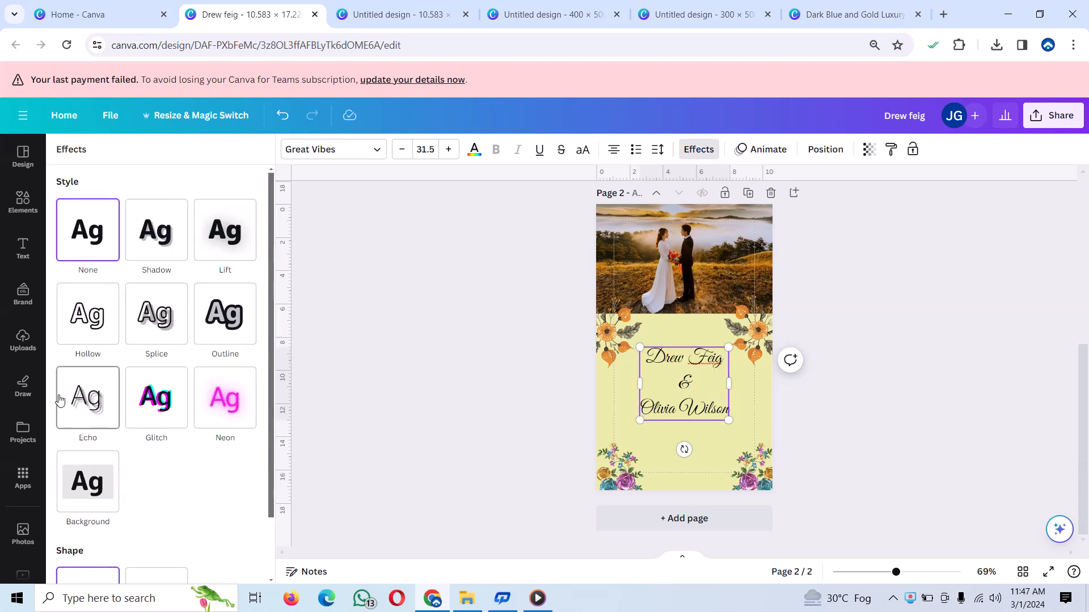
left_click(699, 152)
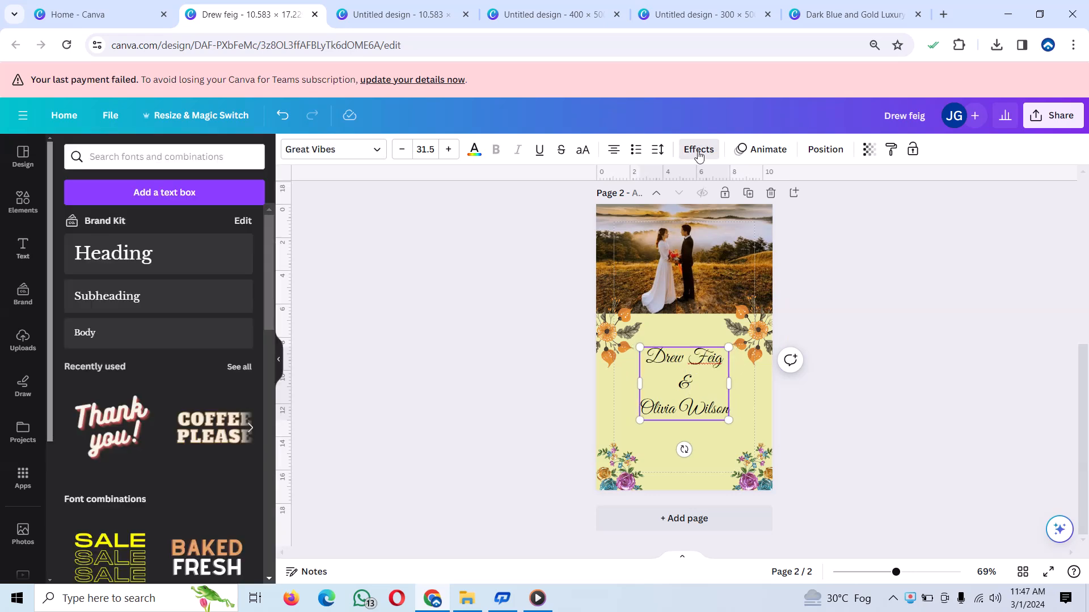
Reduce the line spacing of the couple's names heading on page 2 to about 0.92 and shift the heading slightly left.
left_click(657, 149)
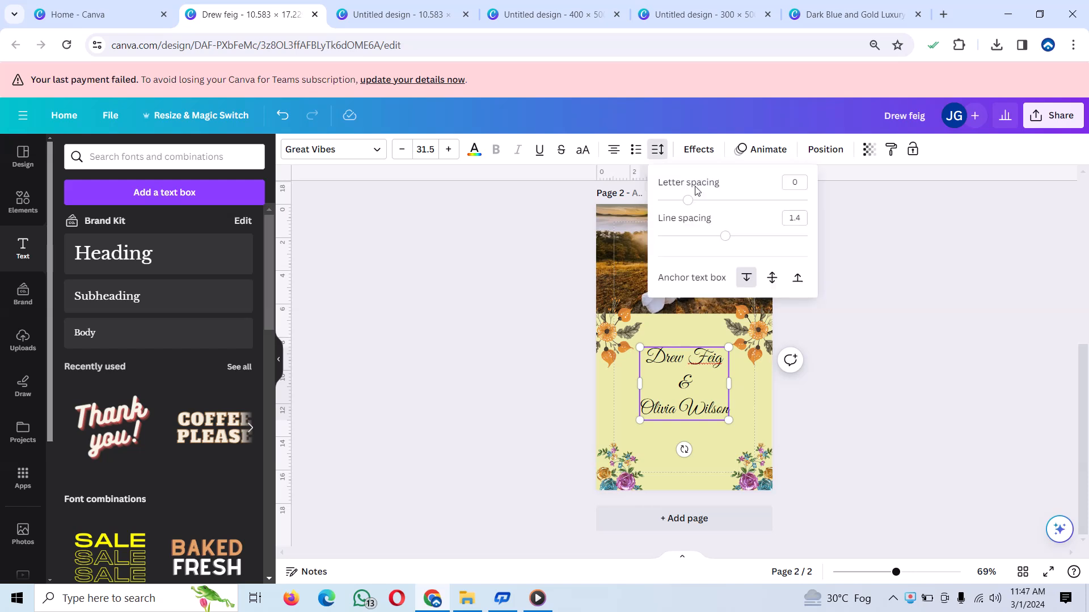
left_click_drag(725, 235, 690, 247)
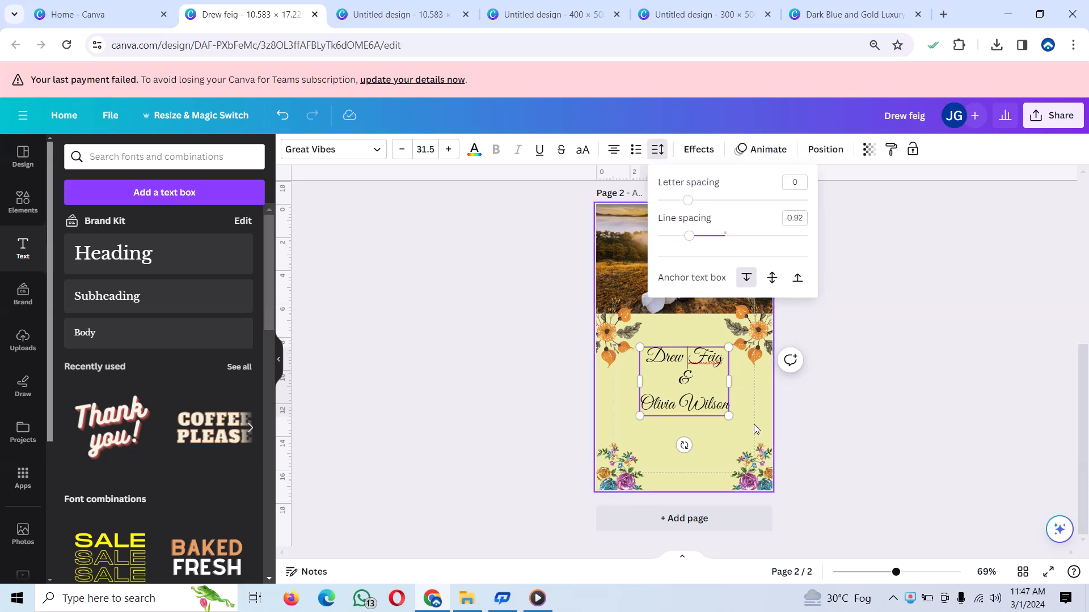
left_click_drag(683, 445, 681, 453)
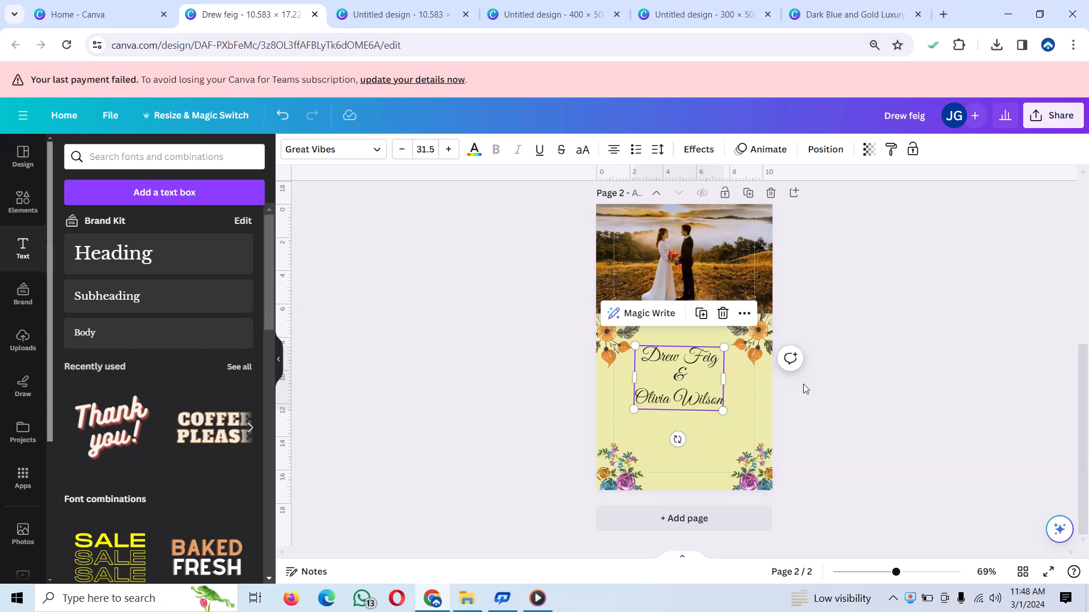
Add a subheading reading "March 10 2026" on page 2 and place it just below the couple's names.
left_click(153, 294)
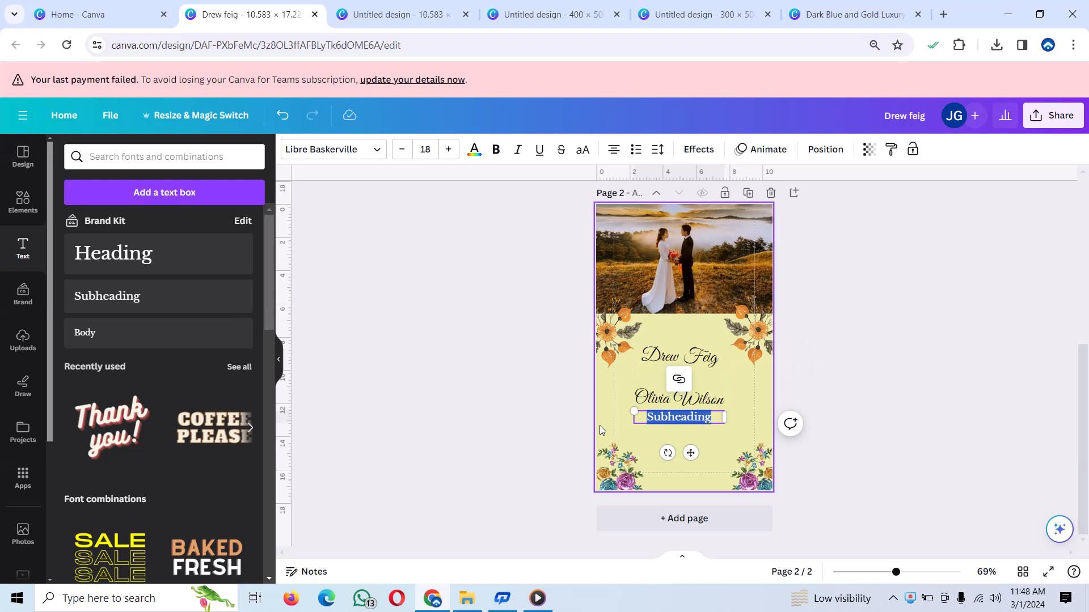
key("BackSpace")
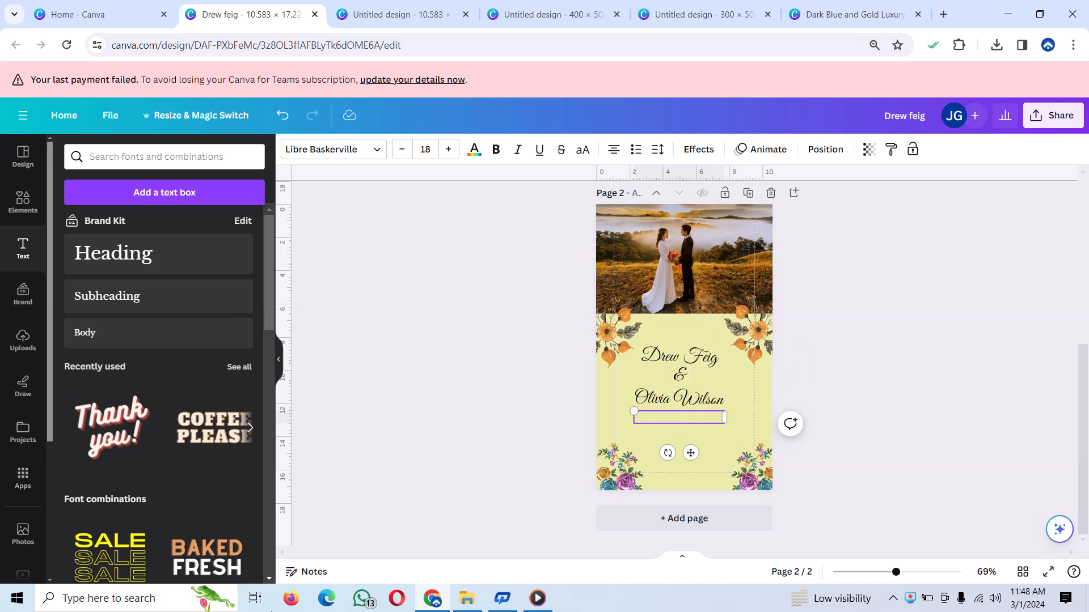
type("mar")
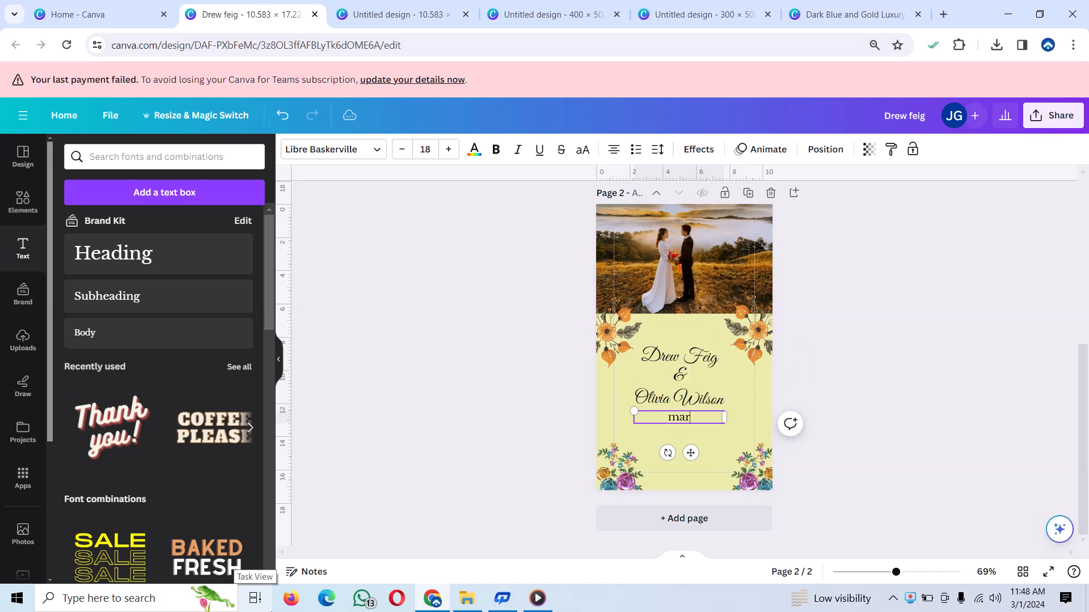
type("ch 10 2026")
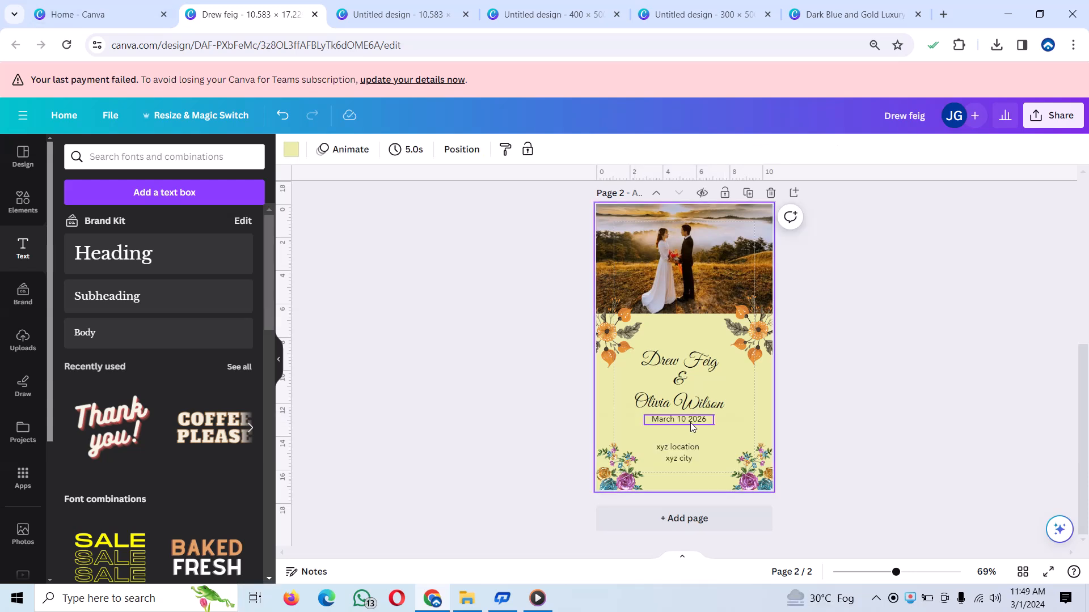
left_click_drag(692, 427, 687, 430)
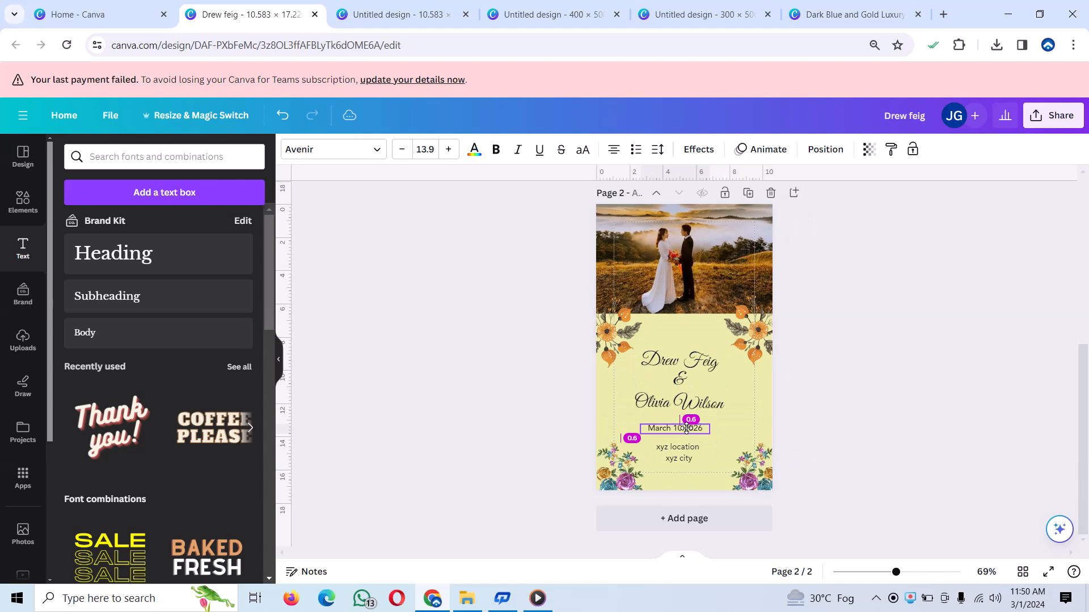
scroll(937, 428, "up", 1)
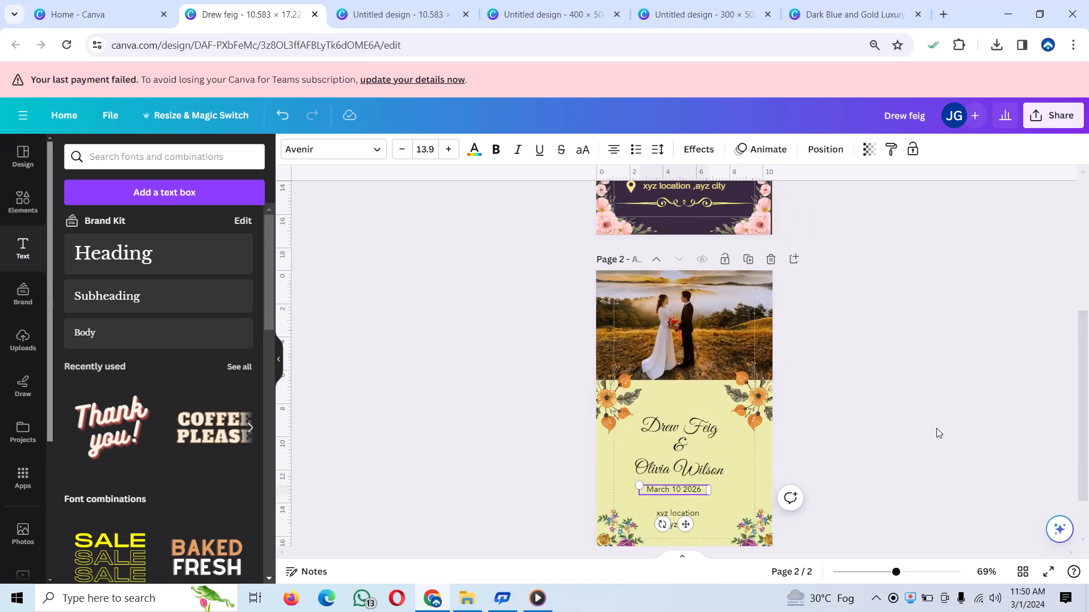
scroll(936, 434, "down", 1)
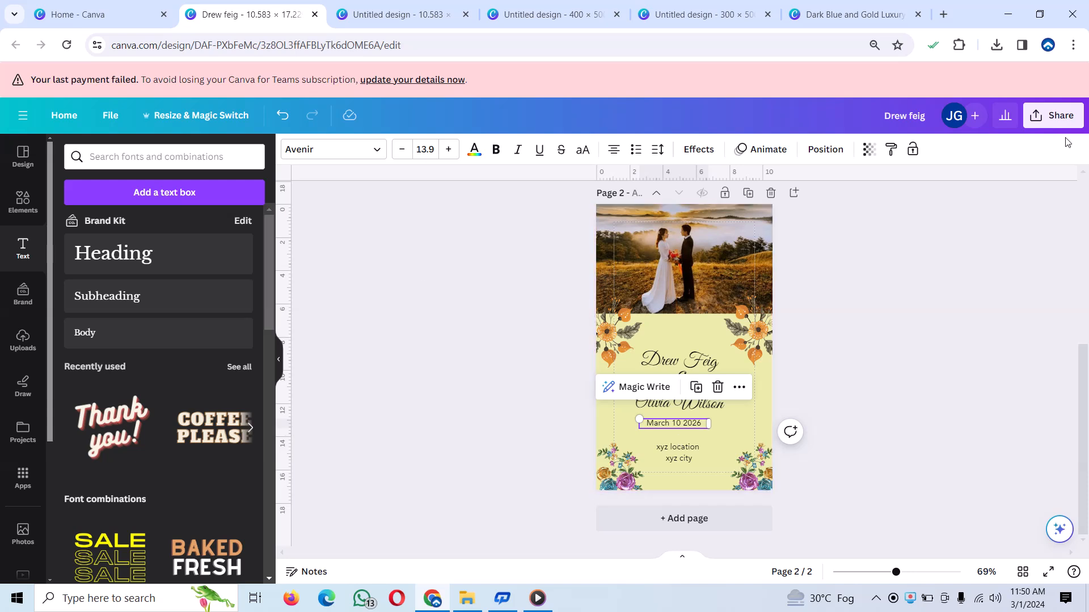
Download only page 2 of the invitation as a PNG at size 1 and close the finished download notice.
left_click(1053, 115)
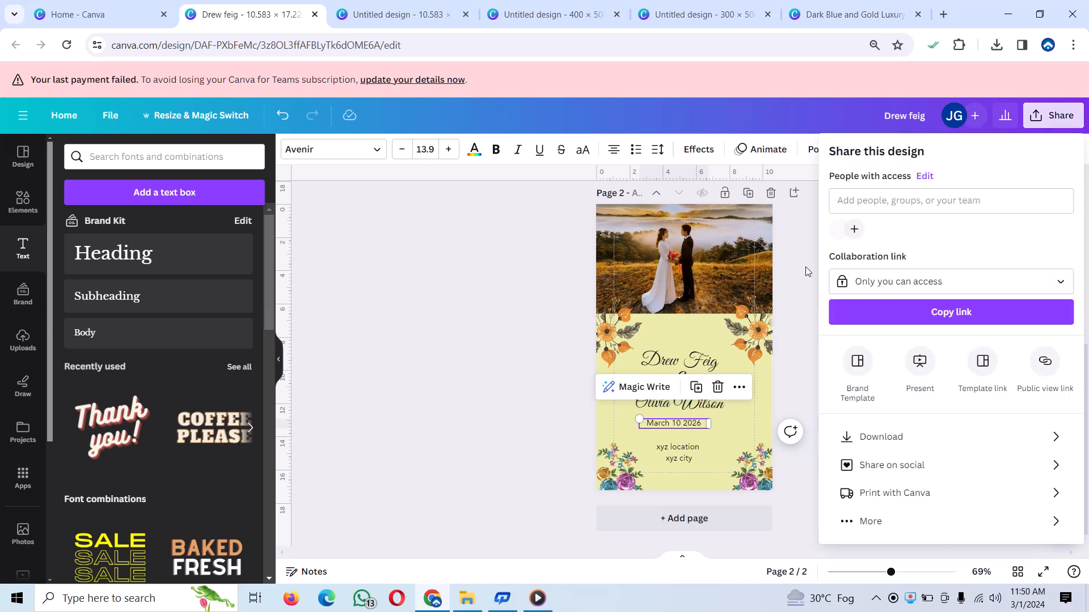
left_click(898, 438)
left_click(931, 355)
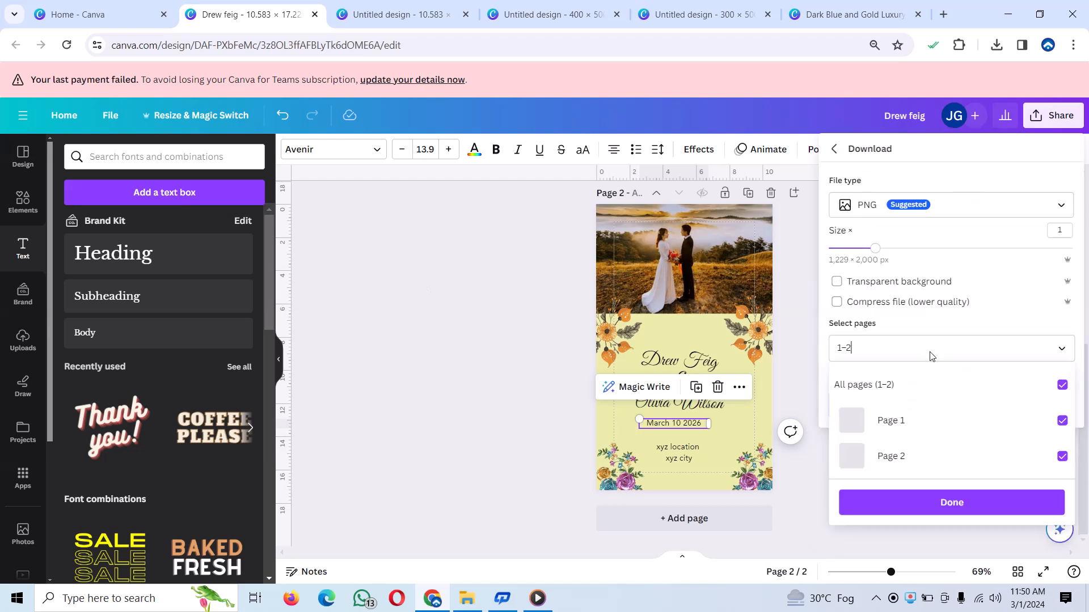
left_click(930, 353)
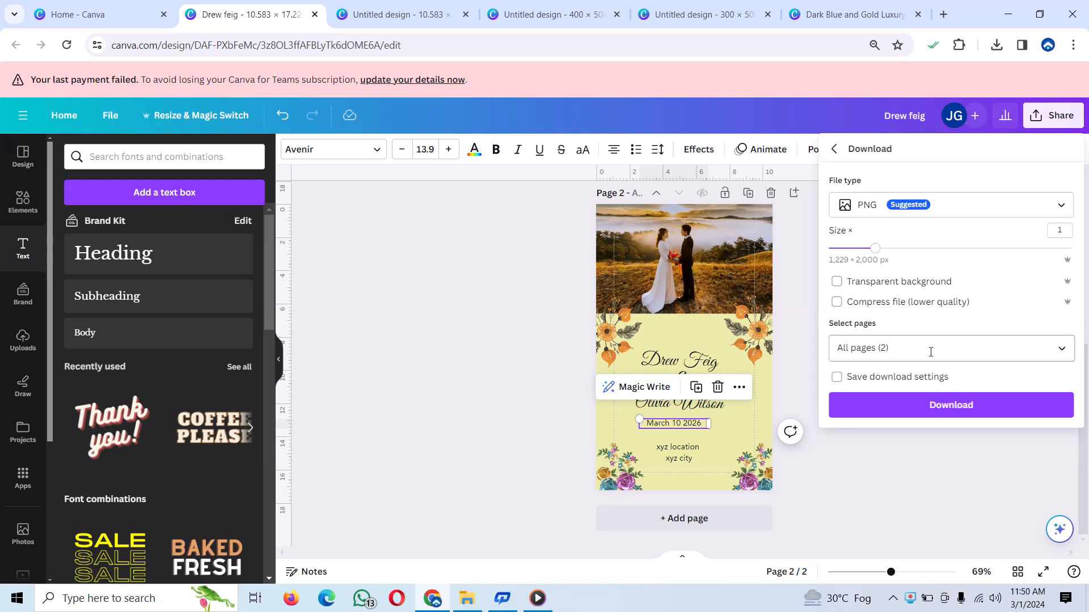
left_click(931, 352)
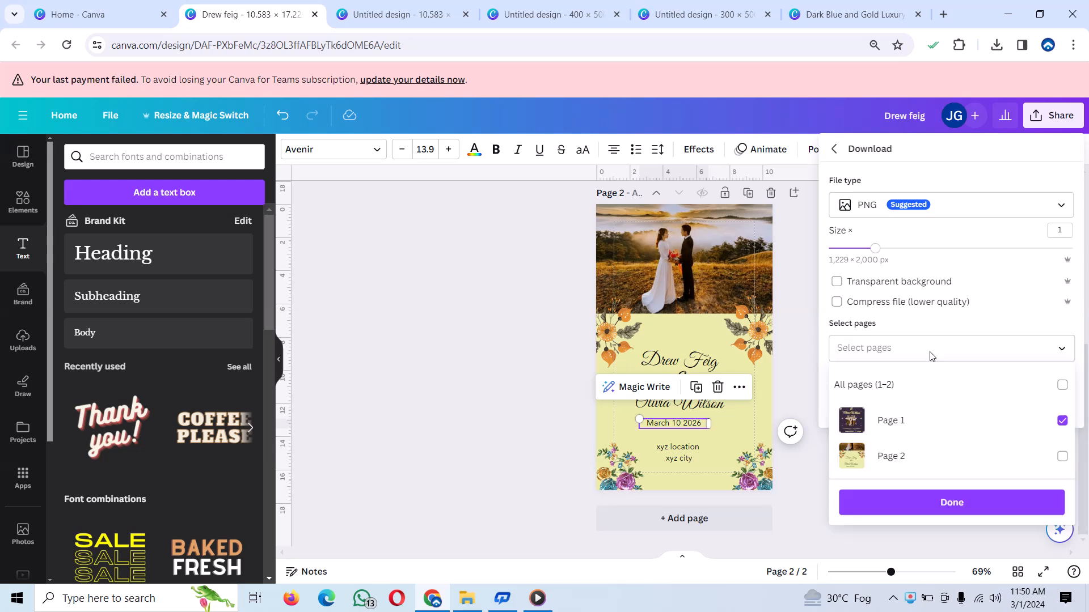
type("2")
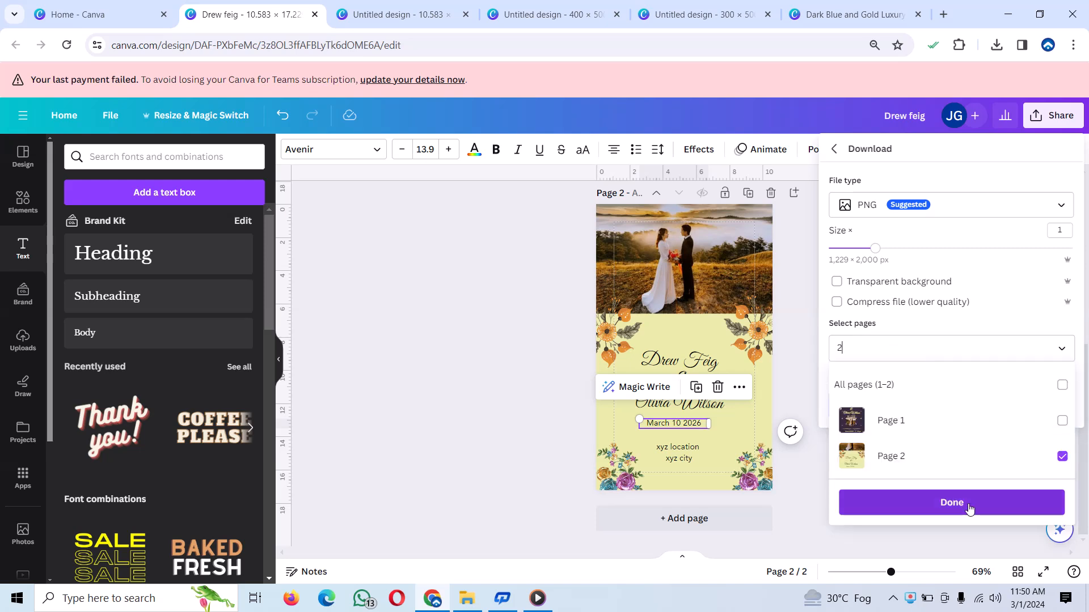
left_click(1012, 506)
left_click(1015, 416)
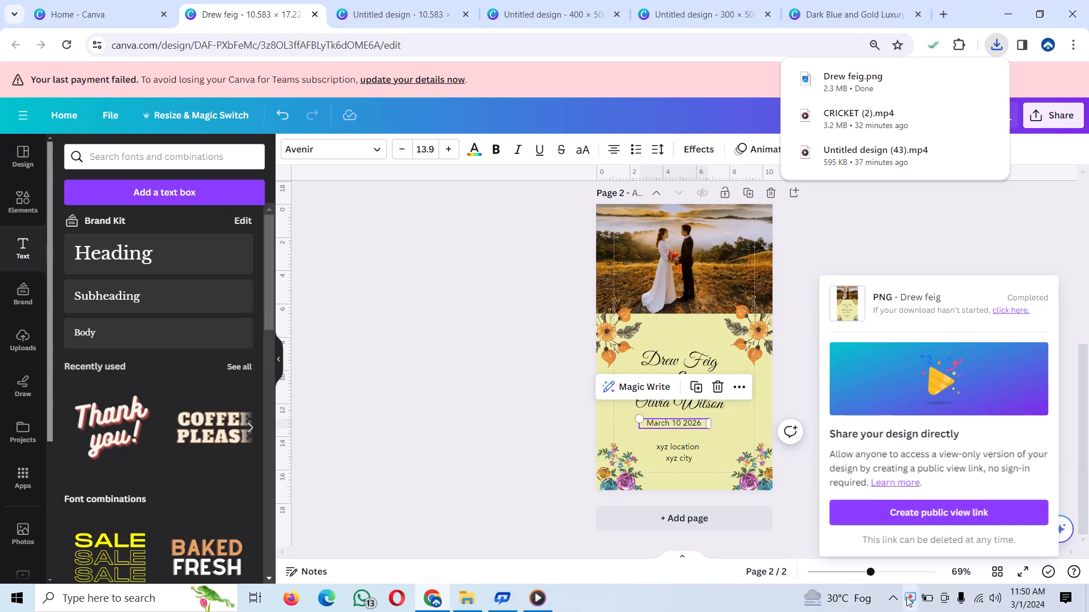
left_click(829, 234)
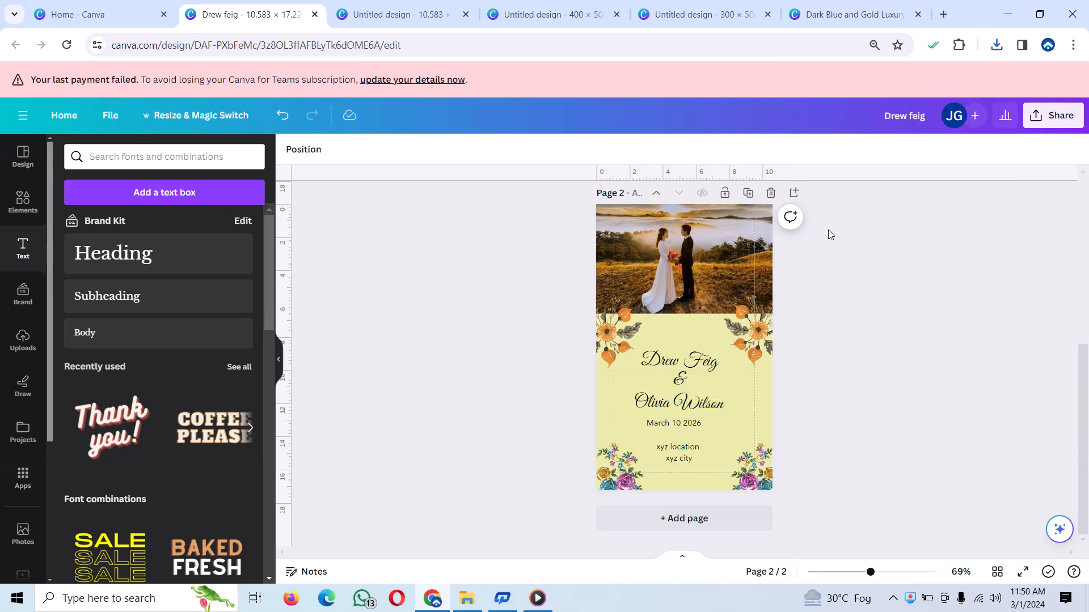
Download only page 1 of the invitation as a PNG at size 1.
scroll(818, 295, "up", 5)
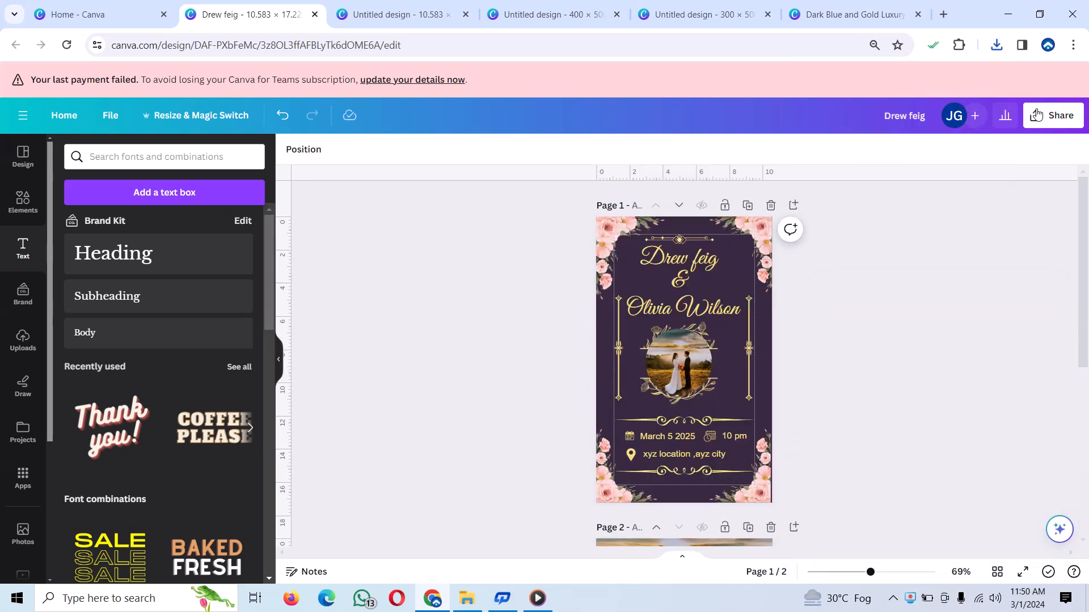
left_click(1053, 116)
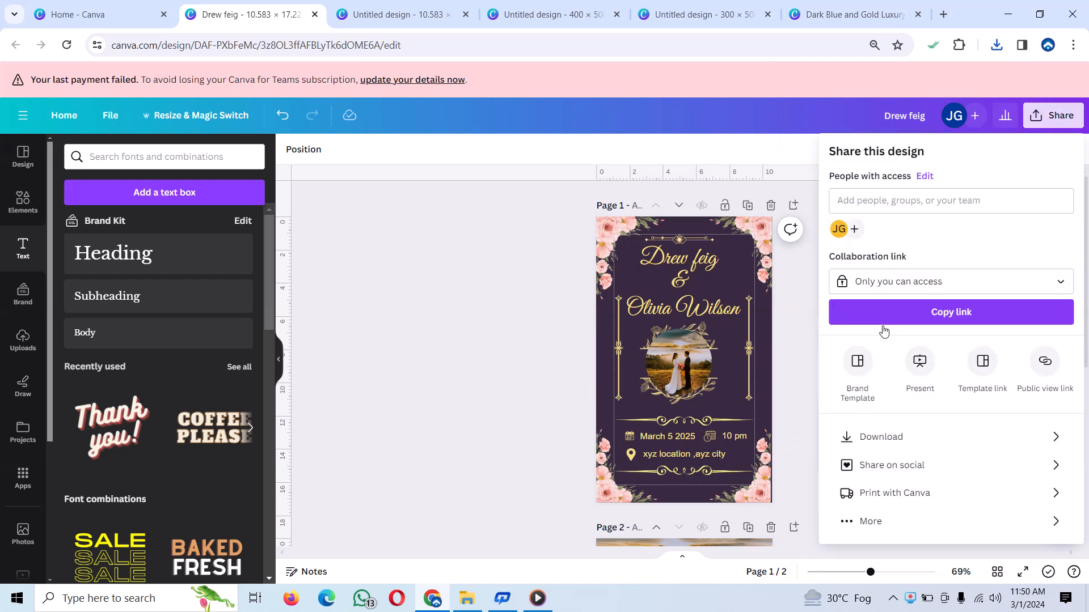
left_click(873, 438)
left_click(905, 349)
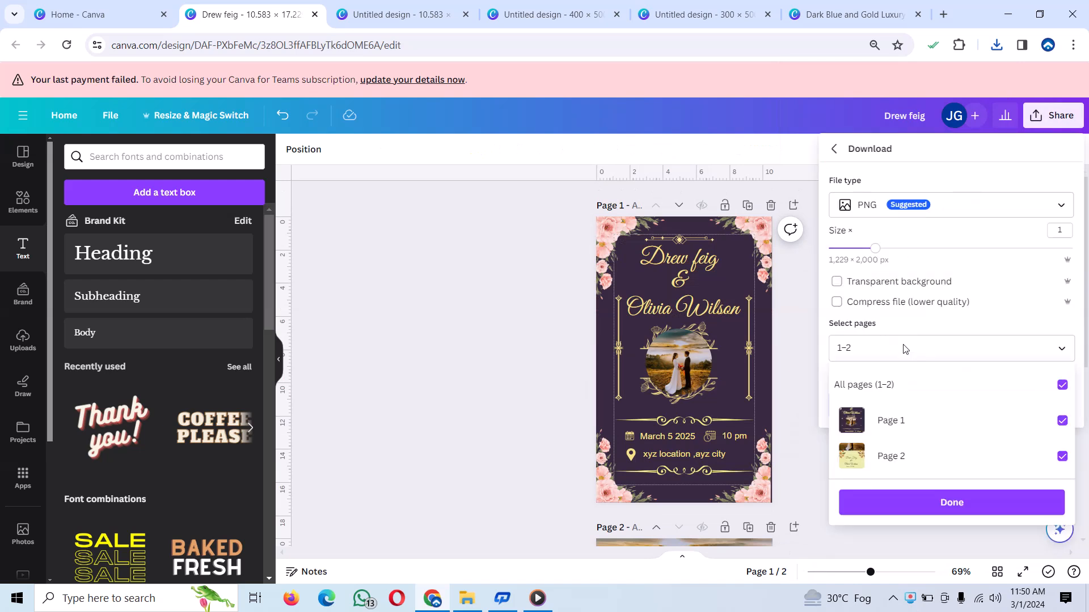
key("BackSpace")
key("BackSpace")
key("BackSpace")
type("1")
left_click(946, 501)
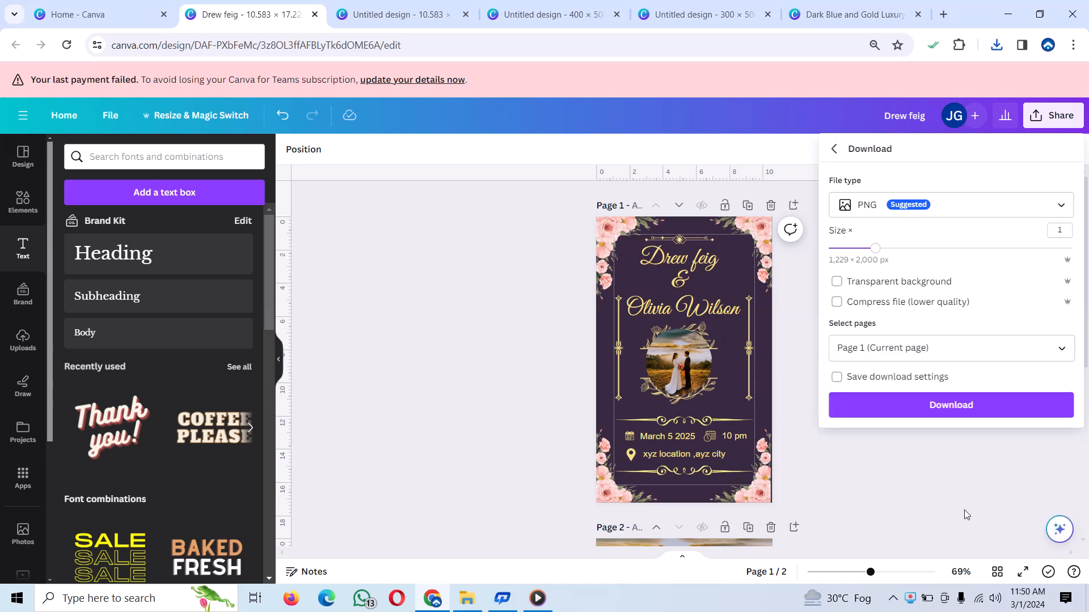
left_click(995, 407)
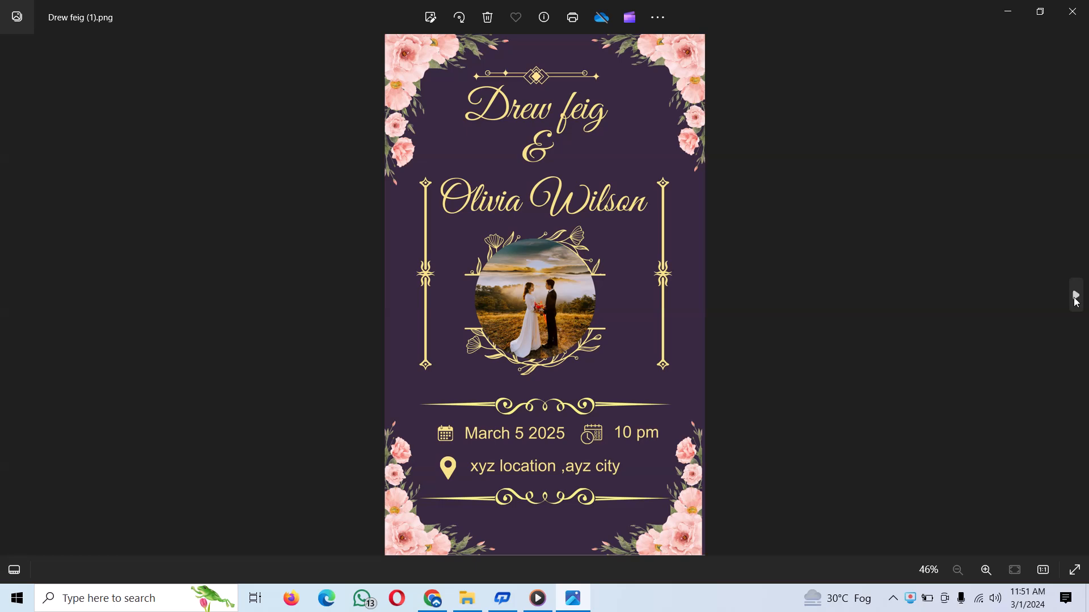
Switch from the exported page 1 image to the exported page 2 image in the photo viewer.
left_click(1076, 295)
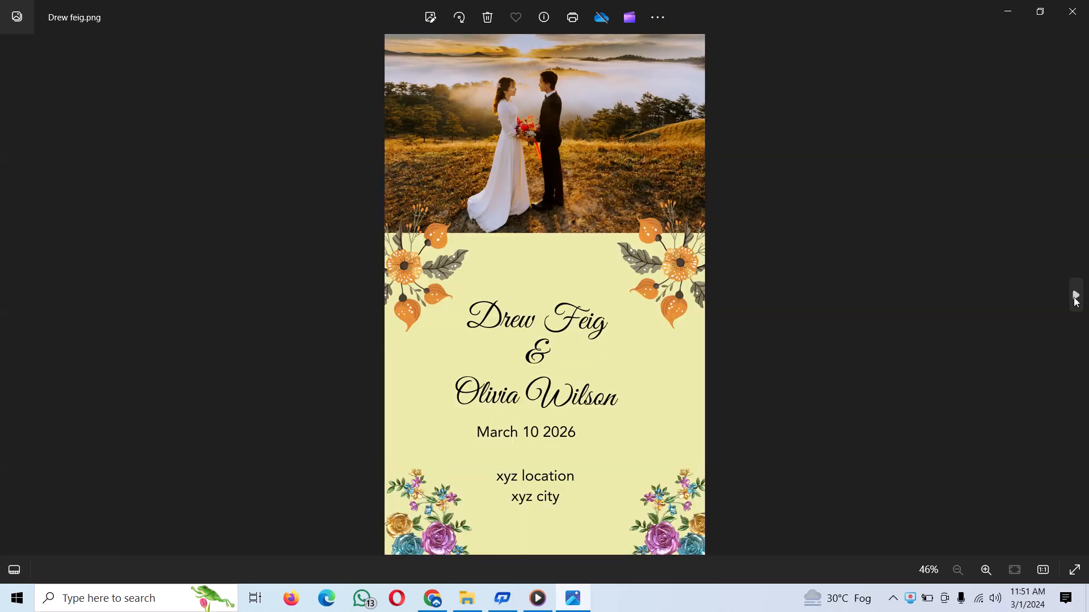